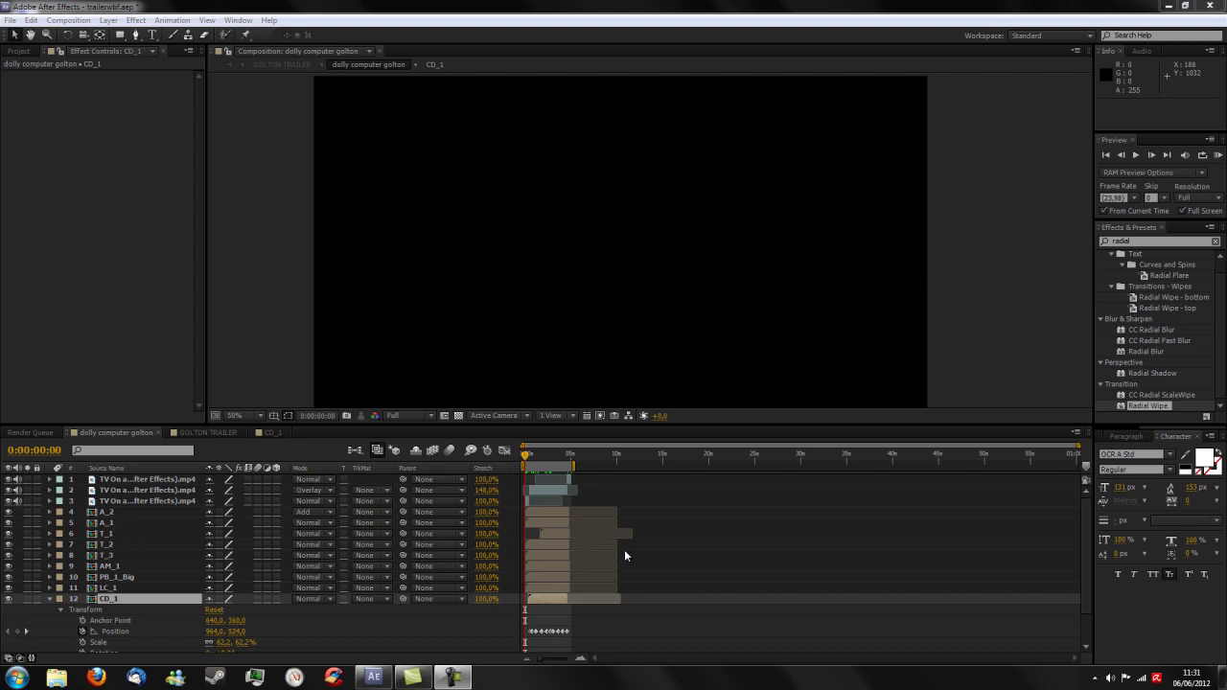
Step: Reset the timeline zoom and open HUD_Prototype_Suit-White.jpg from the Project panel
left_click(542, 660)
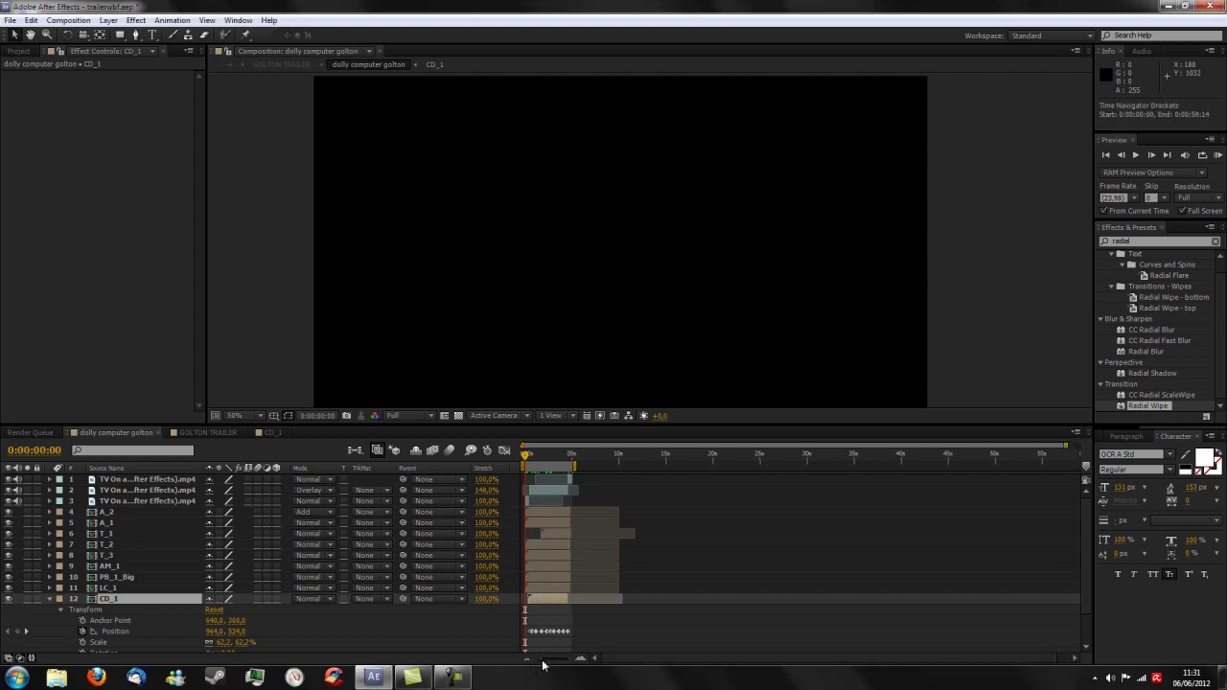
left_click_drag(543, 662, 540, 662)
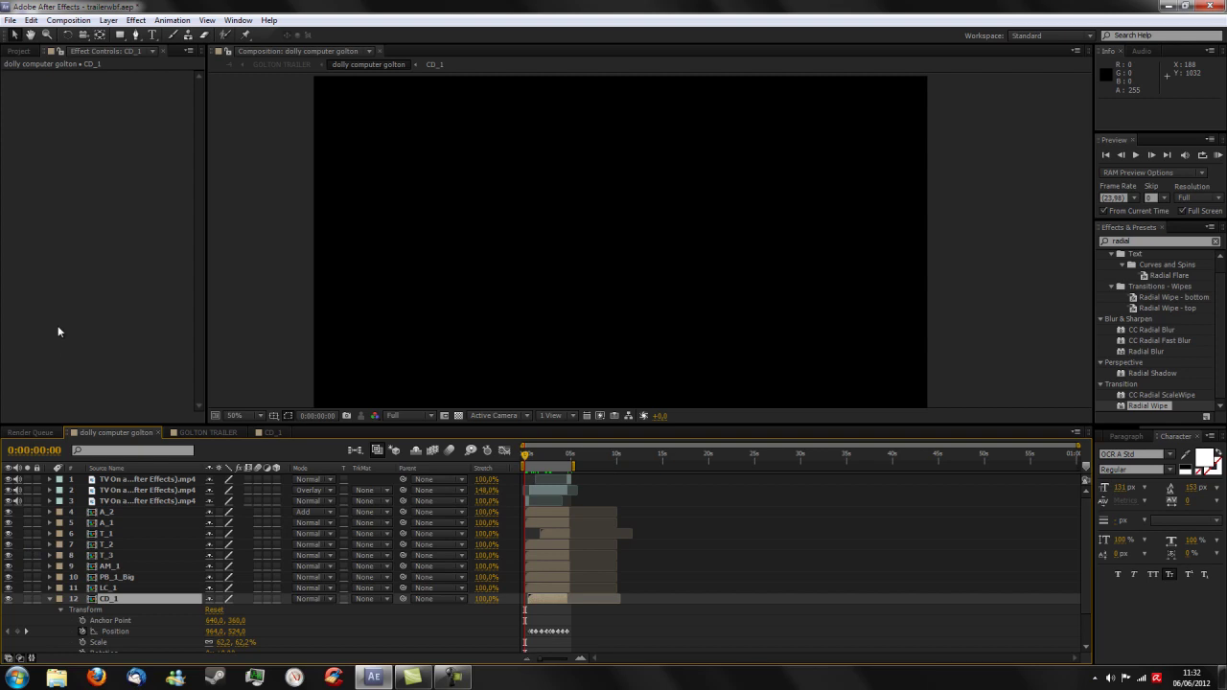
left_click(14, 51)
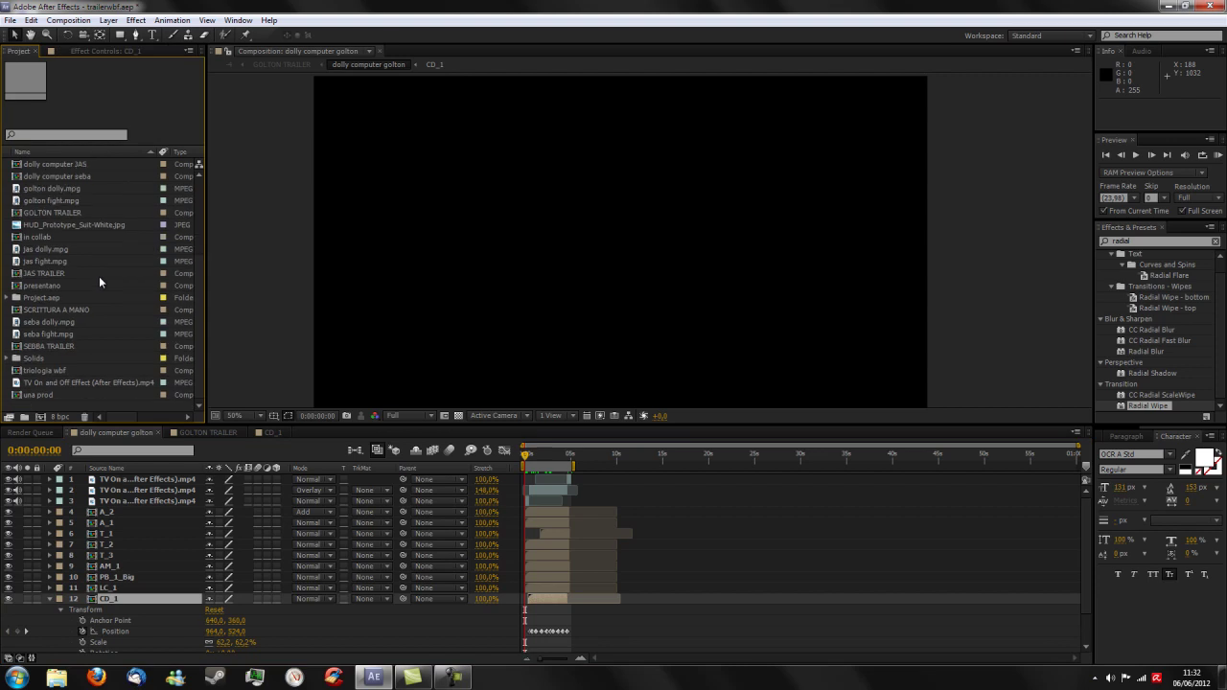
scroll(99, 280, "up", 3)
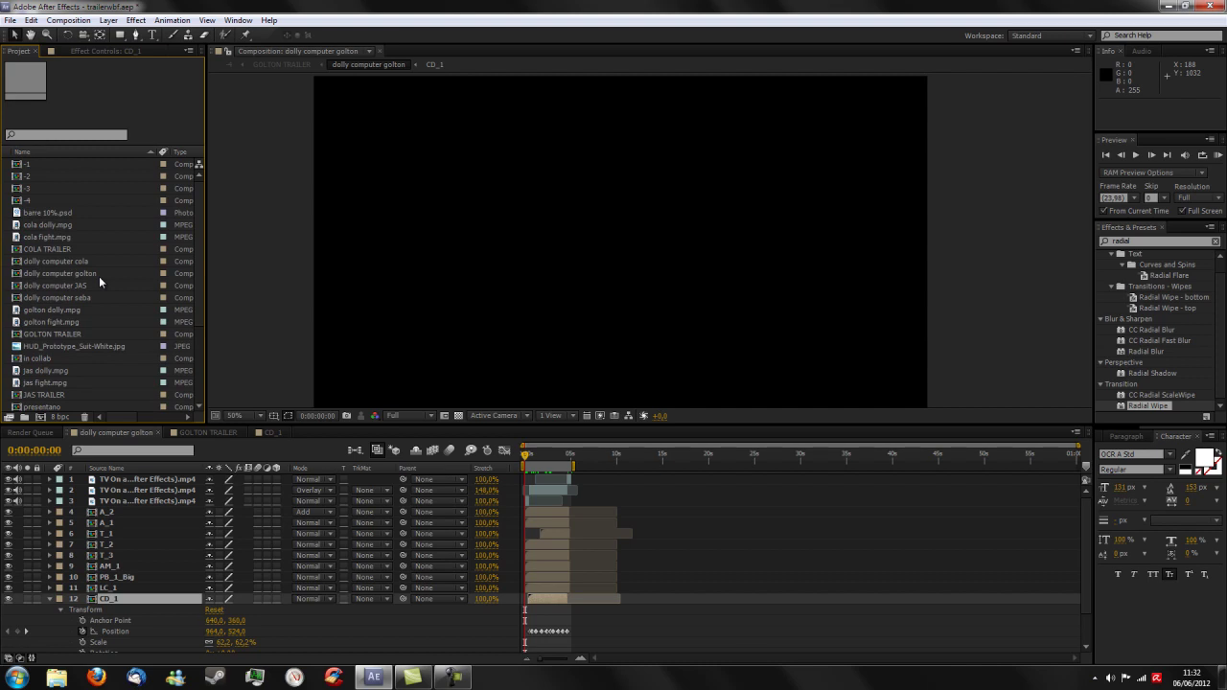
double_click(97, 346)
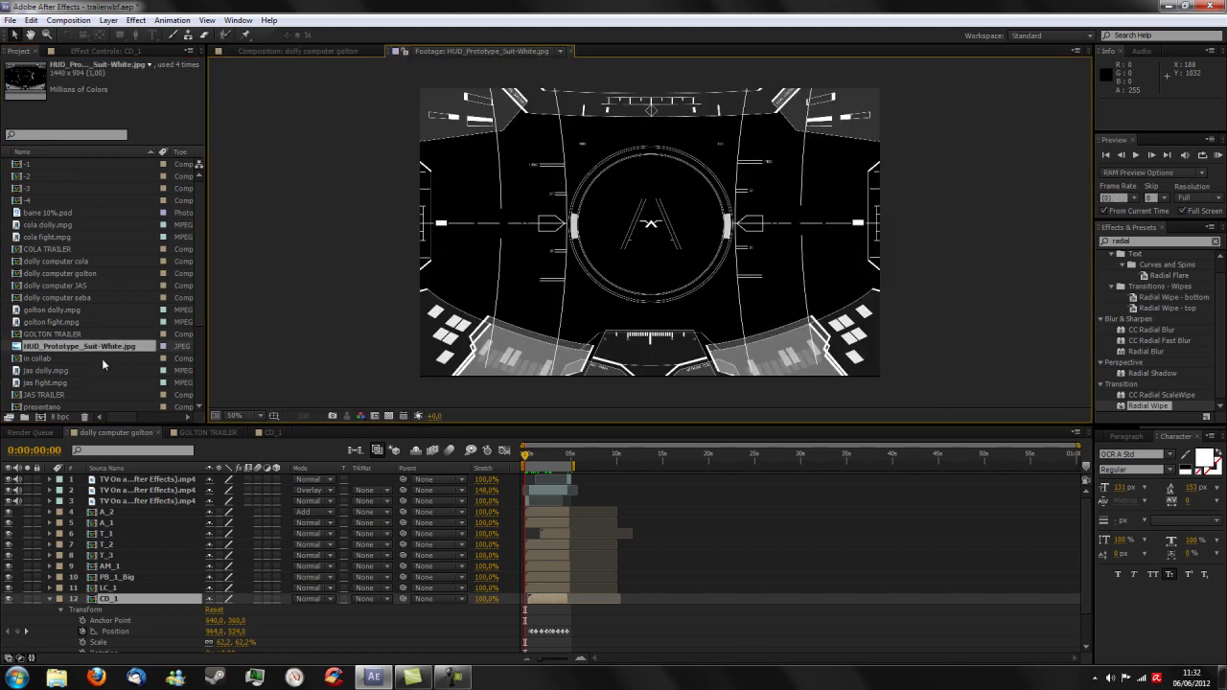
Step: View the HUD image at 100%, then back at 50% to see it whole
scroll(703, 322, "up", 3)
scroll(701, 320, "down", 3)
key("slash")
key("comma")
key("comma")
scroll(693, 216, "up", 1)
scroll(693, 216, "down", 1)
Step: Open A_2, check its random() Source Text expression unchanged, and scrub to two seconds
double_click(553, 511)
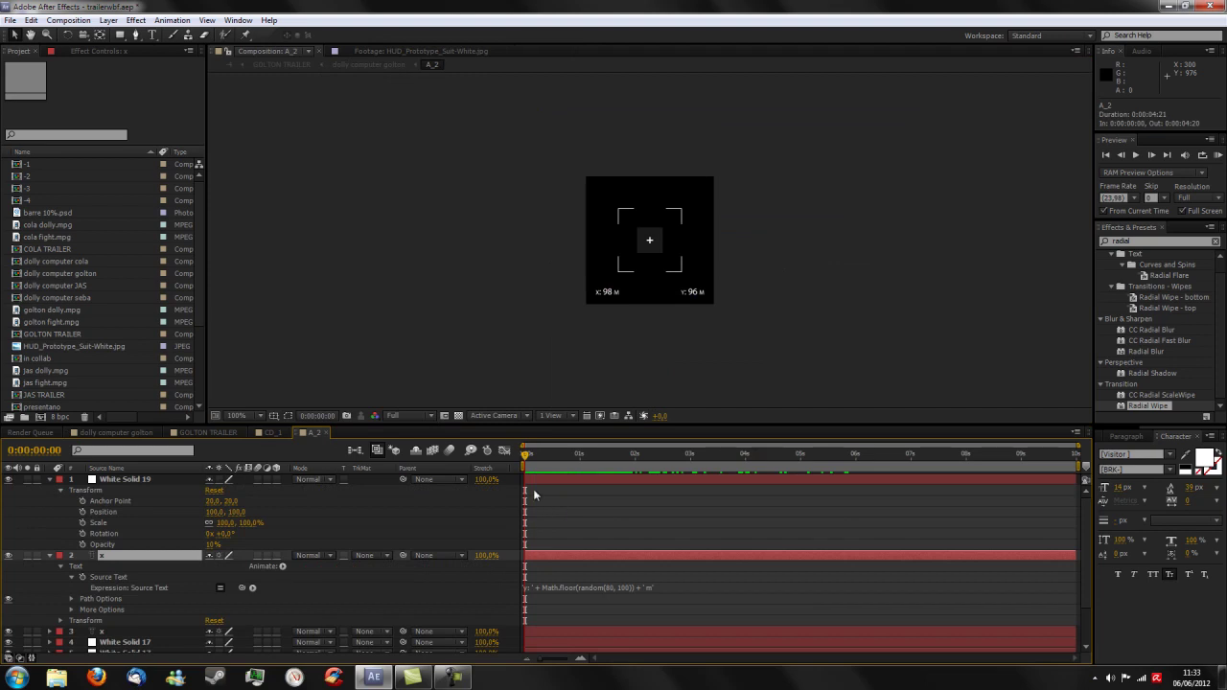
mouse_move(526, 453)
left_mouse_down()
mouse_move(587, 458)
mouse_move(526, 458)
left_mouse_up()
left_click(628, 587)
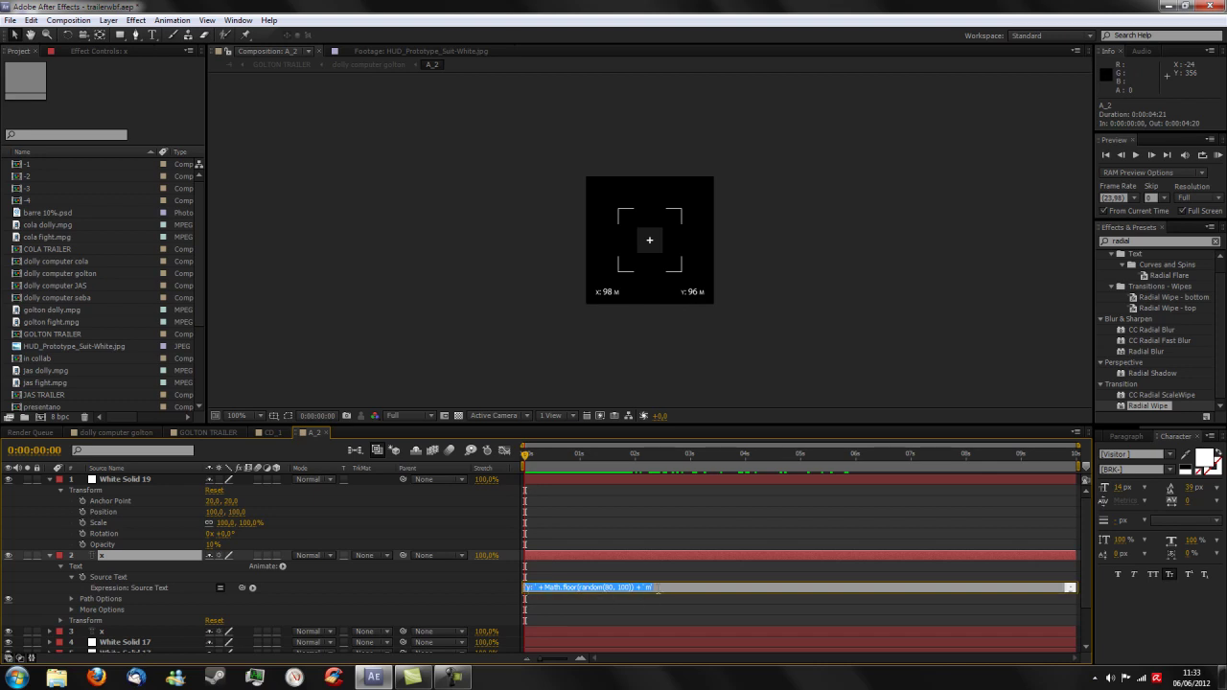
left_click(554, 482)
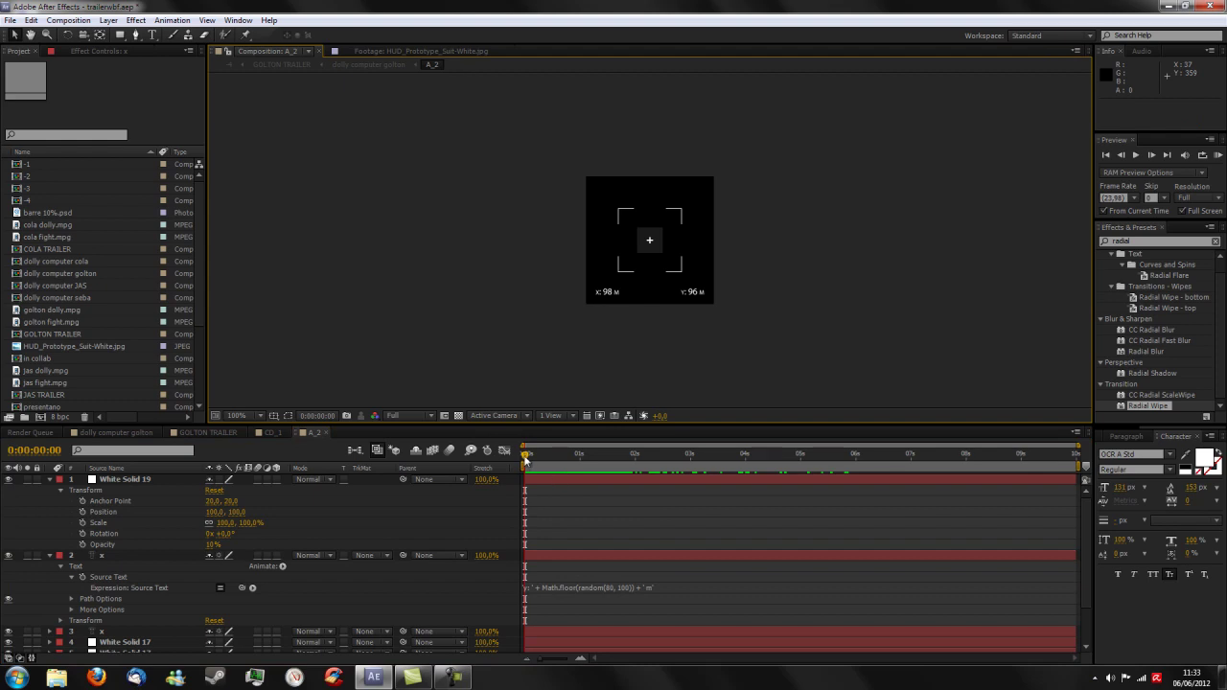
mouse_move(525, 458)
left_mouse_down()
mouse_move(987, 467)
mouse_move(527, 468)
left_mouse_up()
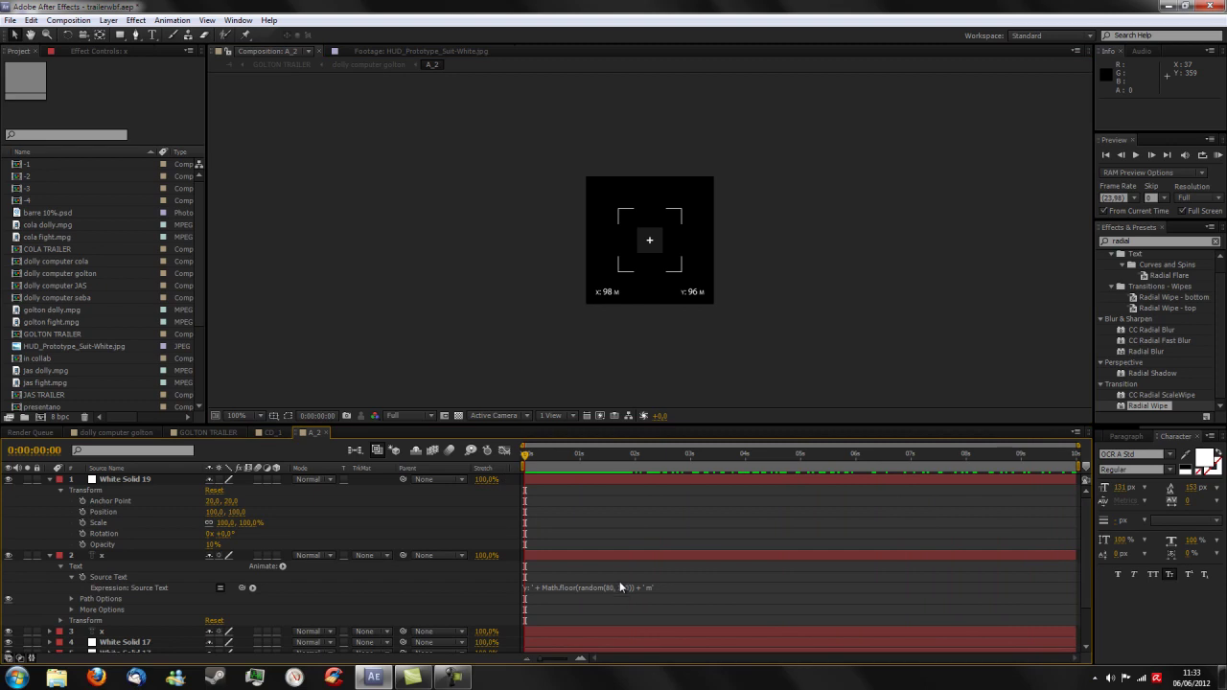
Step: Close A_2 and CD_1, open A_1 from dolly computer golton, and select its Circle 3 layer
left_click(327, 432)
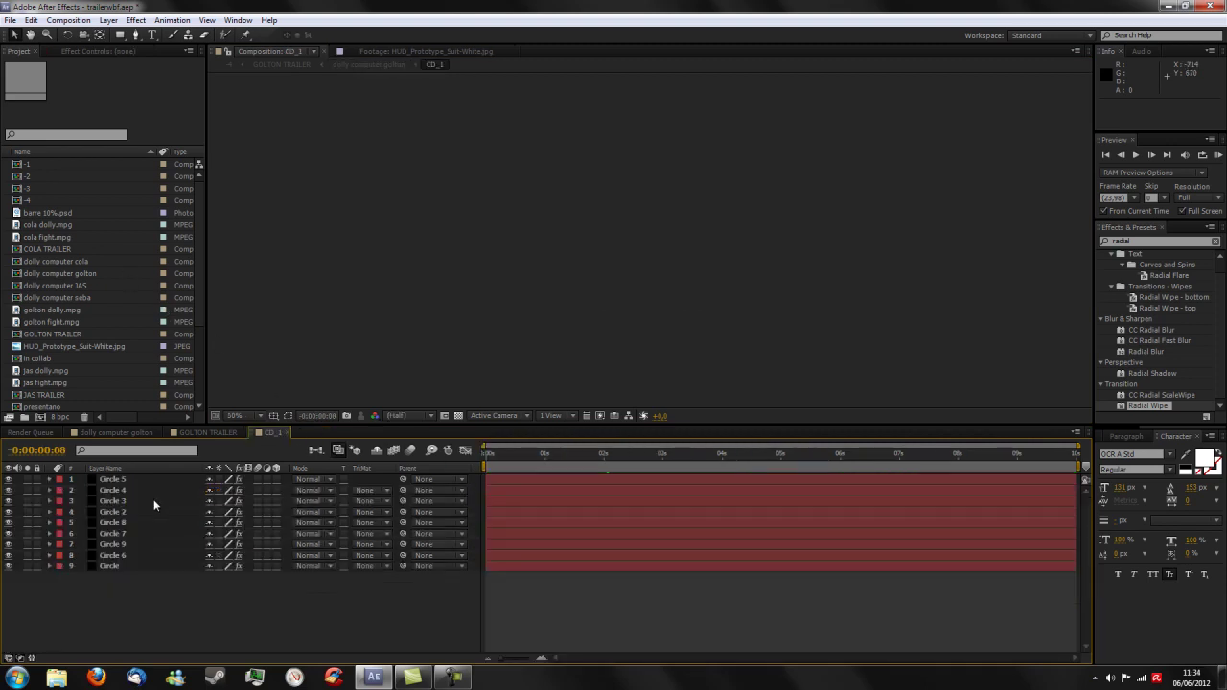
left_click(287, 431)
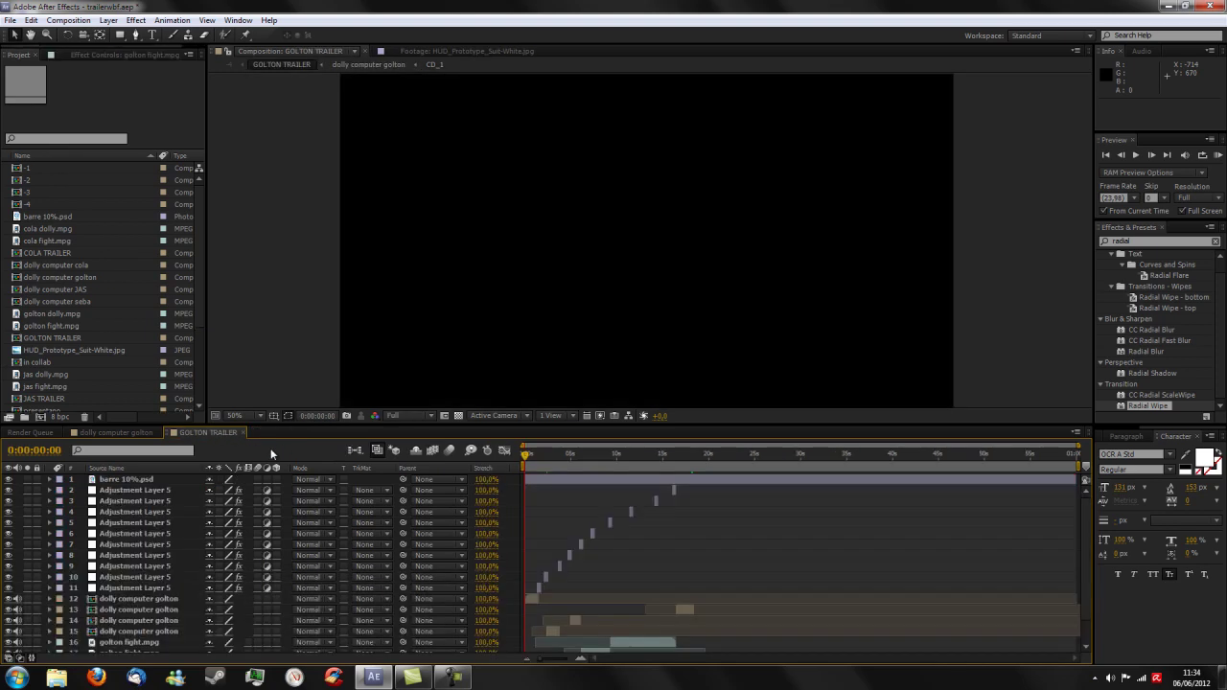
left_click(128, 431)
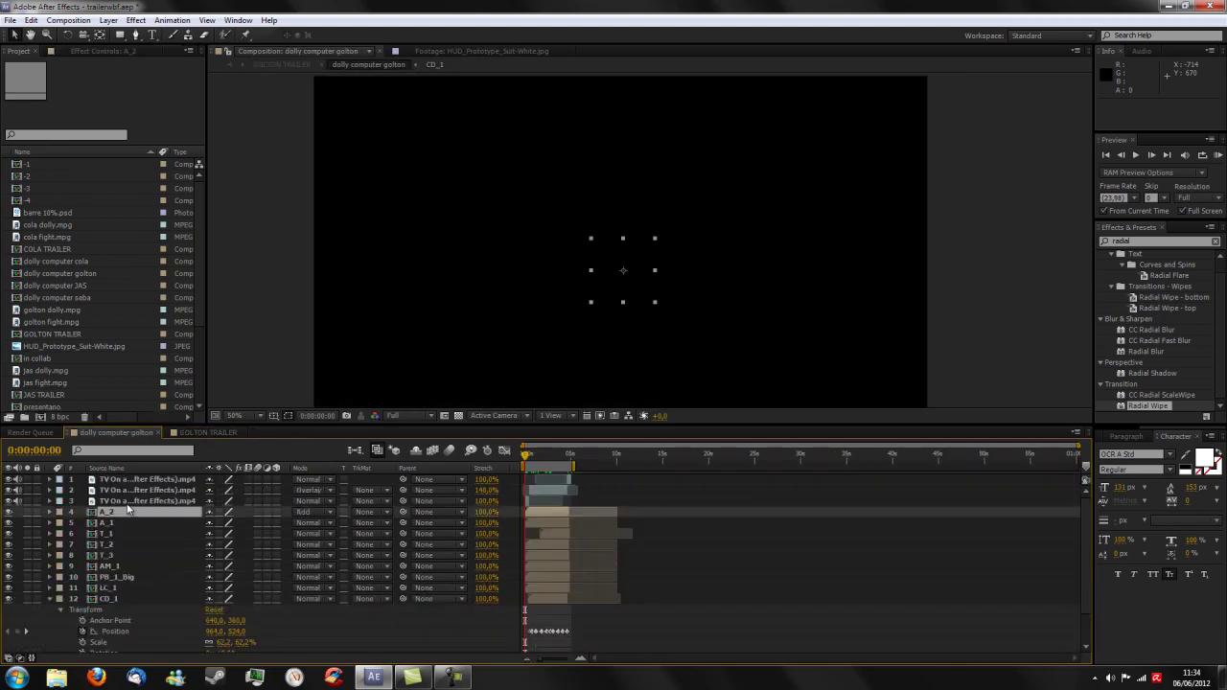
left_click(538, 523)
double_click(538, 521)
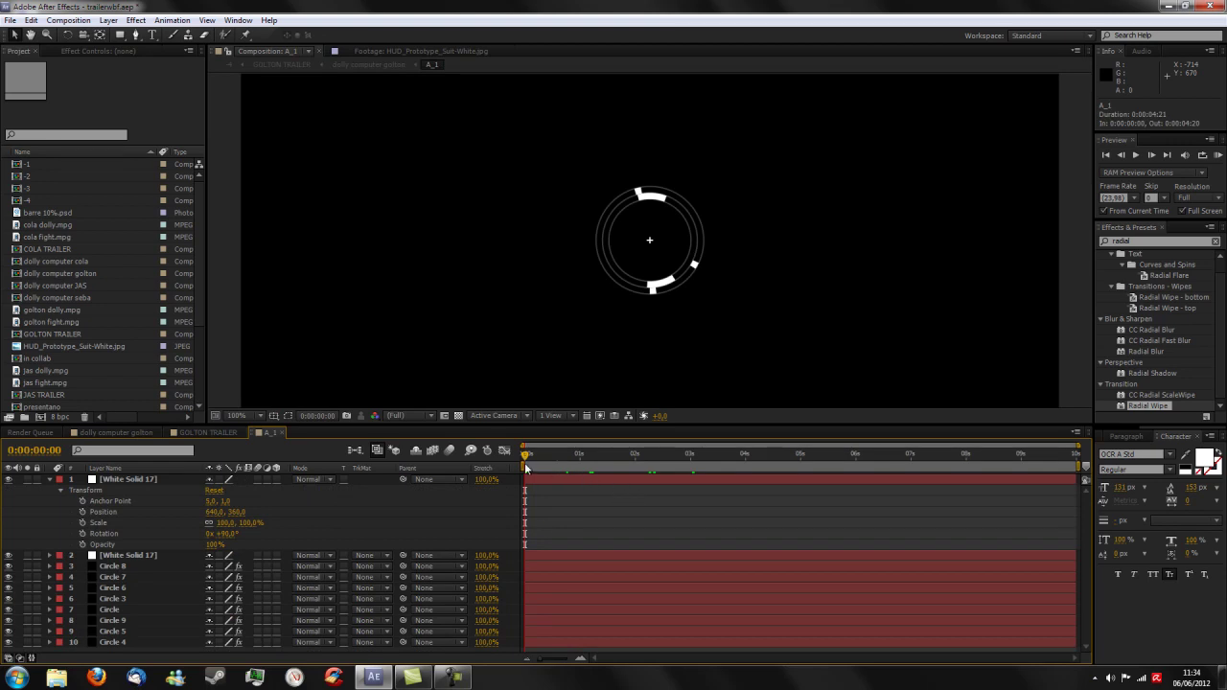
left_click(548, 482)
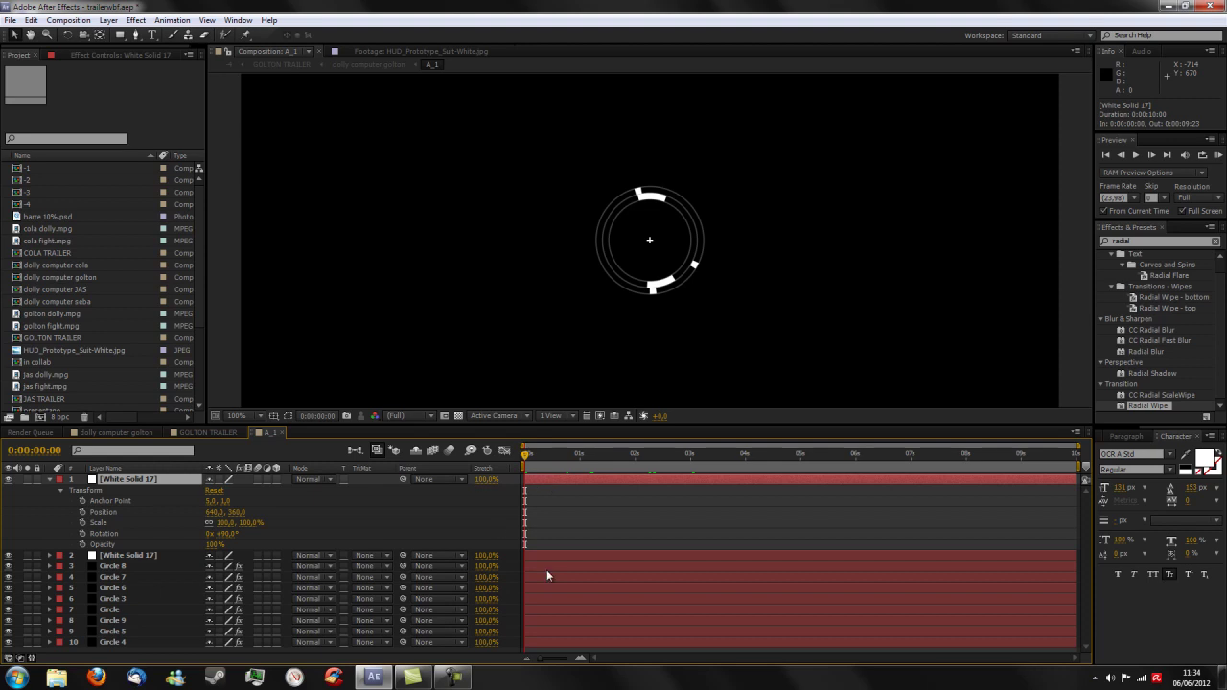
left_click(136, 54)
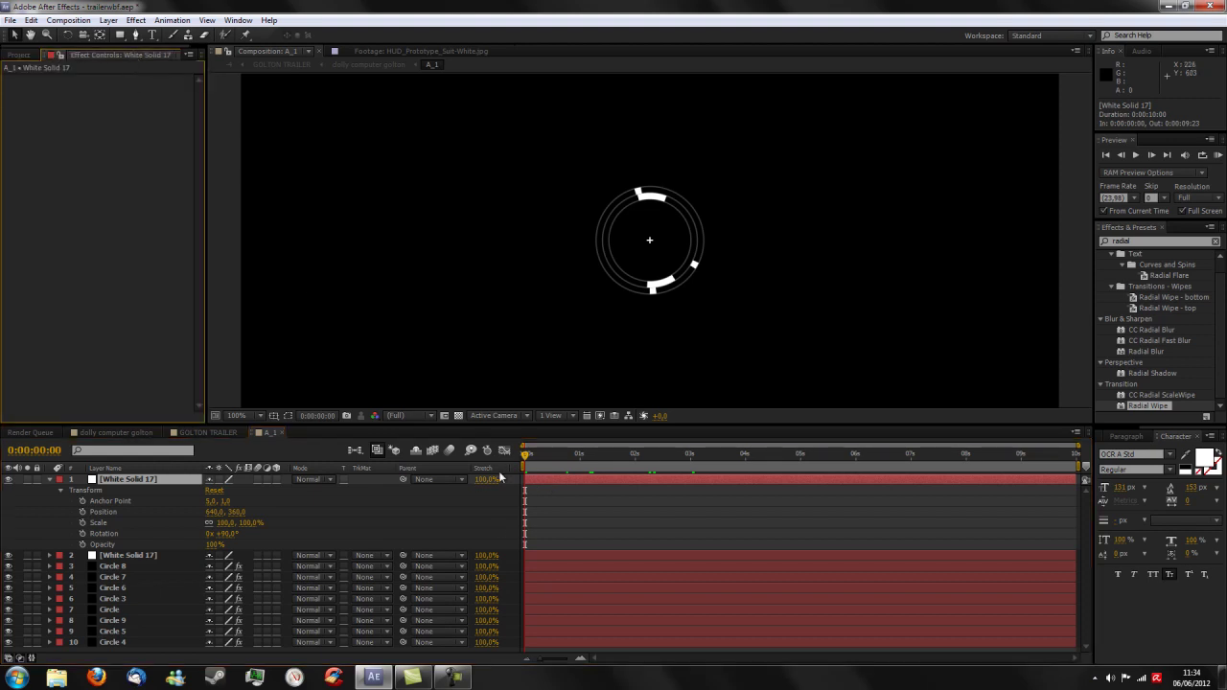
left_click(567, 555)
left_click(559, 599)
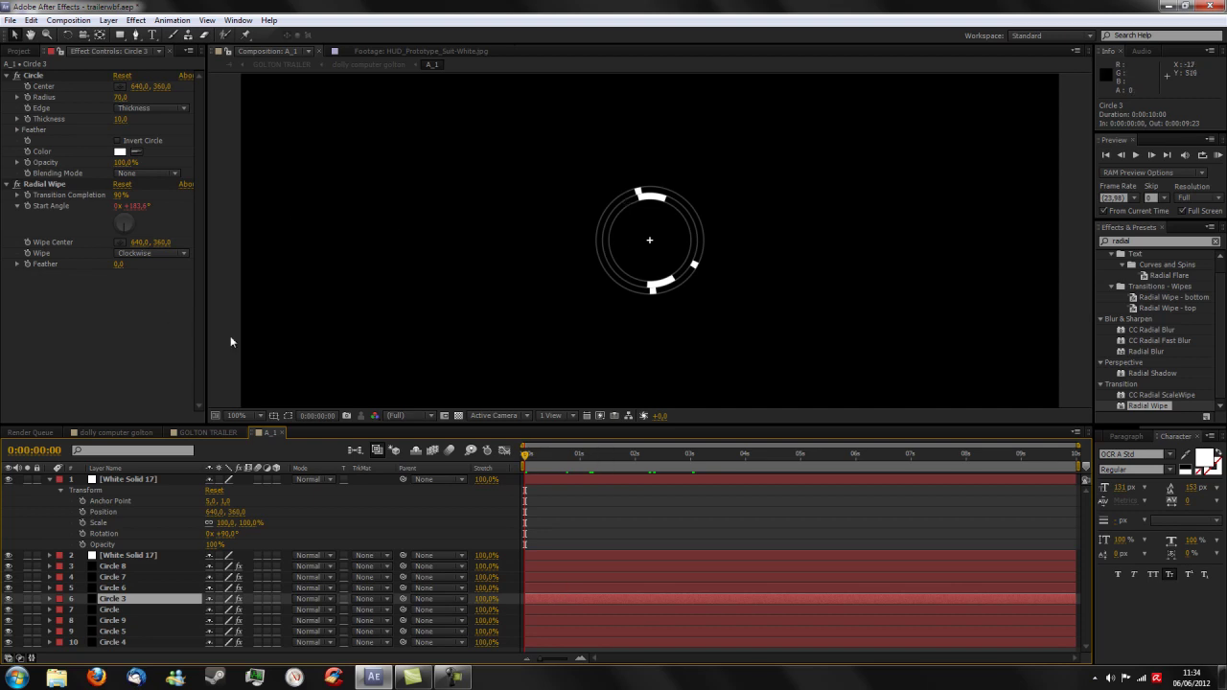
Step: Reveal Circle 3's Radial Wipe Start Angle wiggle(1, 50) expression and scrub to watch the jitter
left_click(50, 598)
scroll(77, 614, "down", 1)
scroll(196, 503, "down", 1)
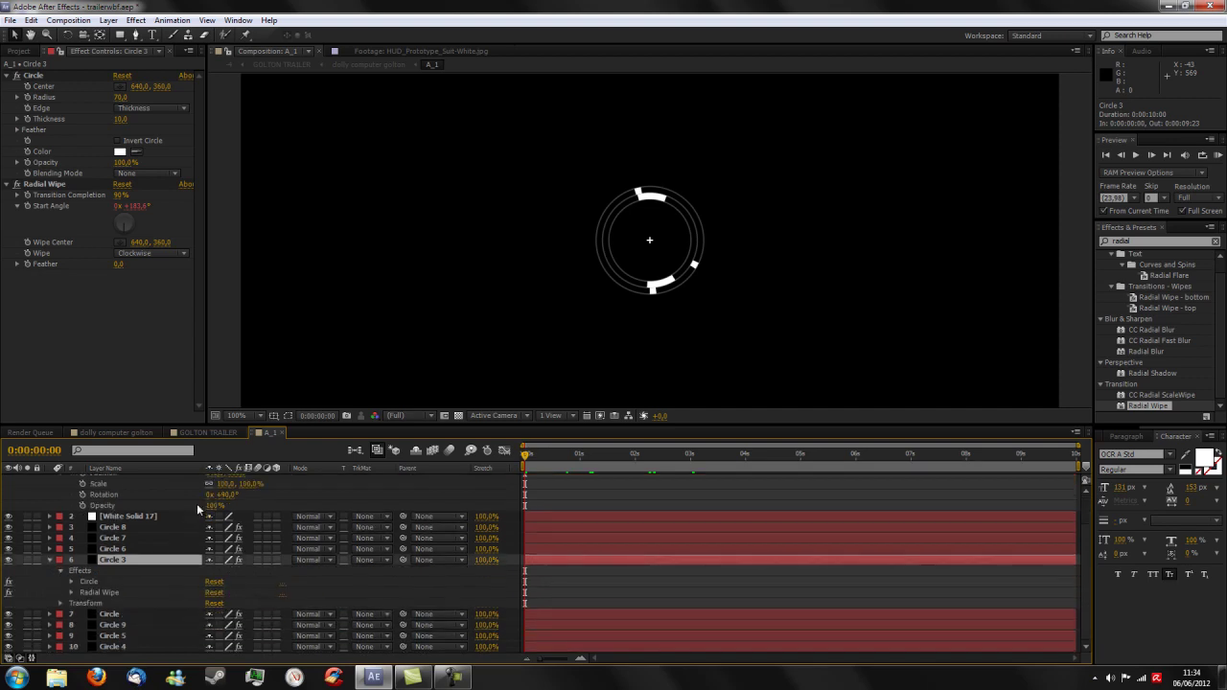
left_click(71, 593)
scroll(91, 580, "down", 1)
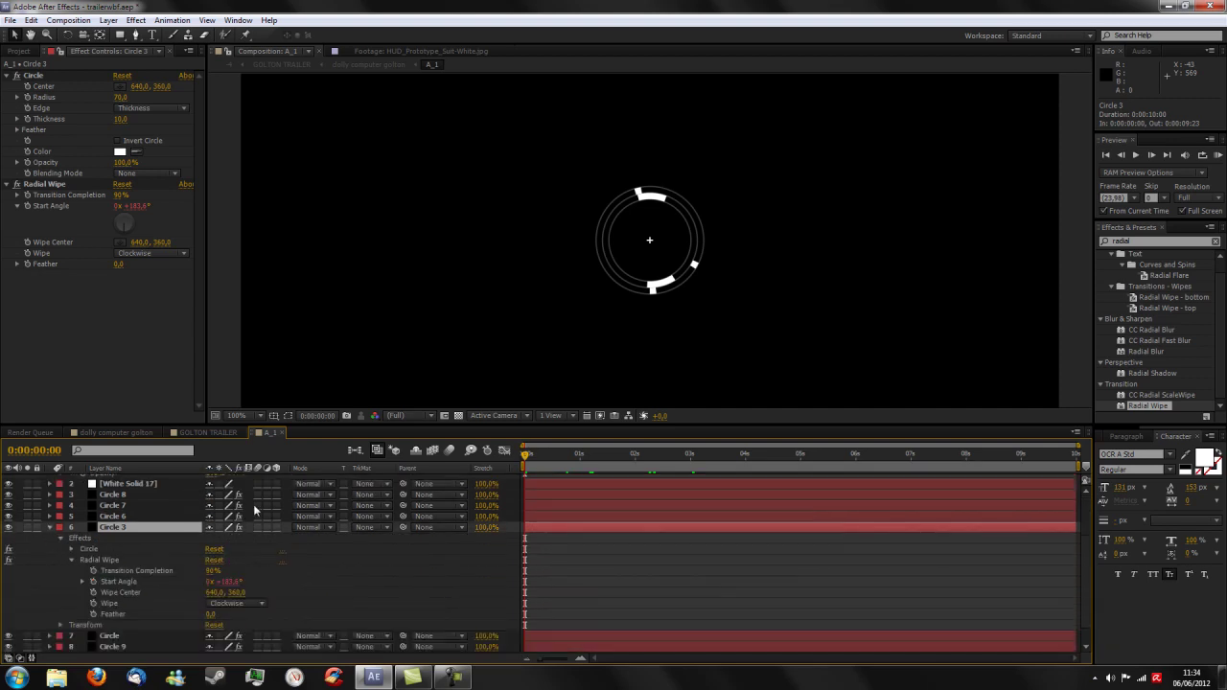
scroll(91, 571, "down", 1)
left_click(80, 560)
type("wiggle(1, 50)")
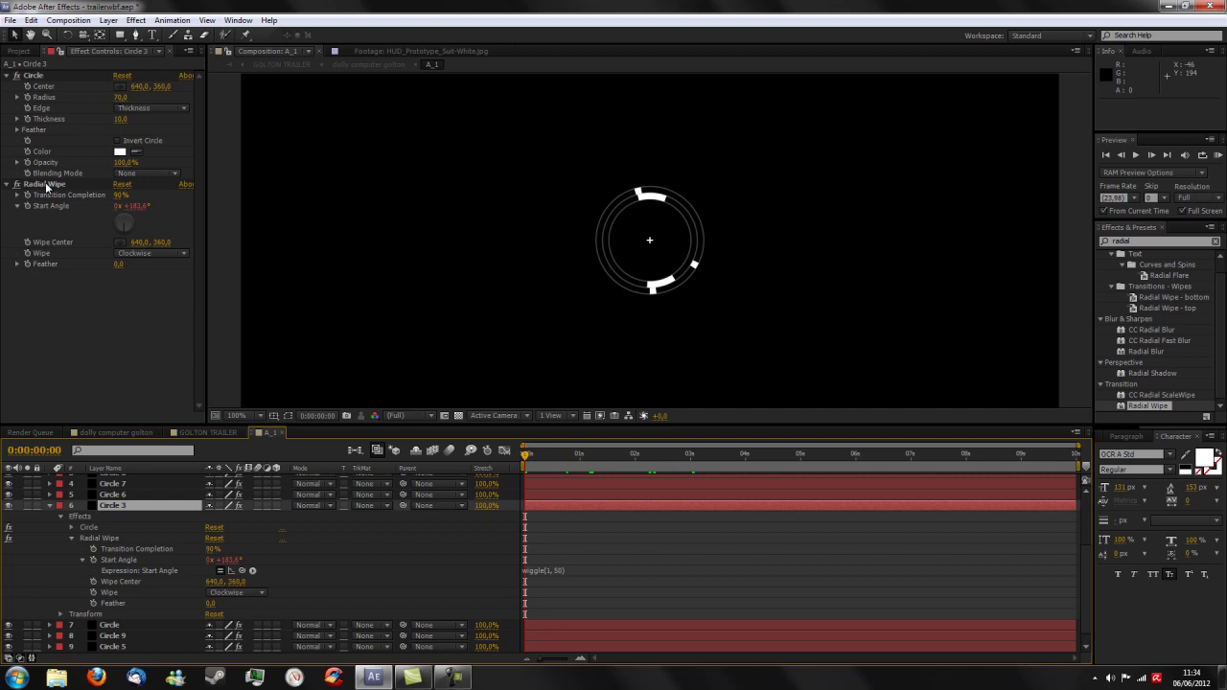
left_click(537, 458)
mouse_move(537, 458)
left_mouse_down()
mouse_move(760, 466)
mouse_move(566, 461)
mouse_move(612, 455)
mouse_move(582, 460)
mouse_move(596, 456)
left_mouse_up()
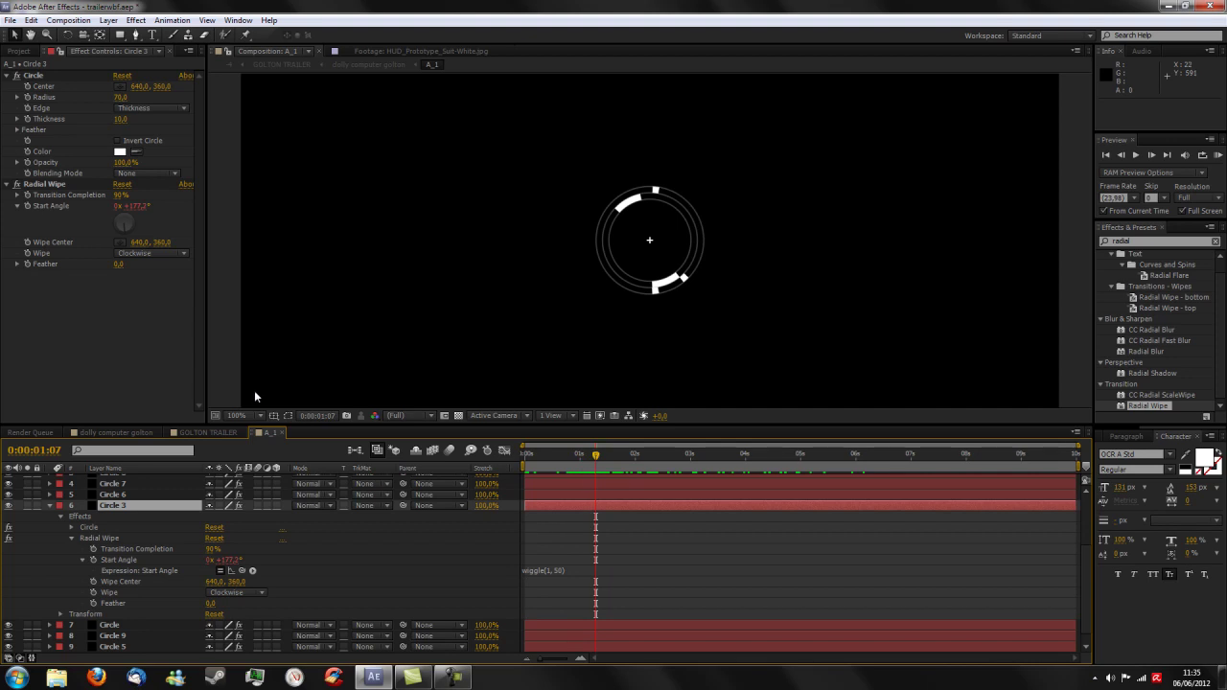
Step: Open T_1, scrub its red GOLTON stats text reveal up to 0:00:04:07, and return to the main comp
left_click(115, 432)
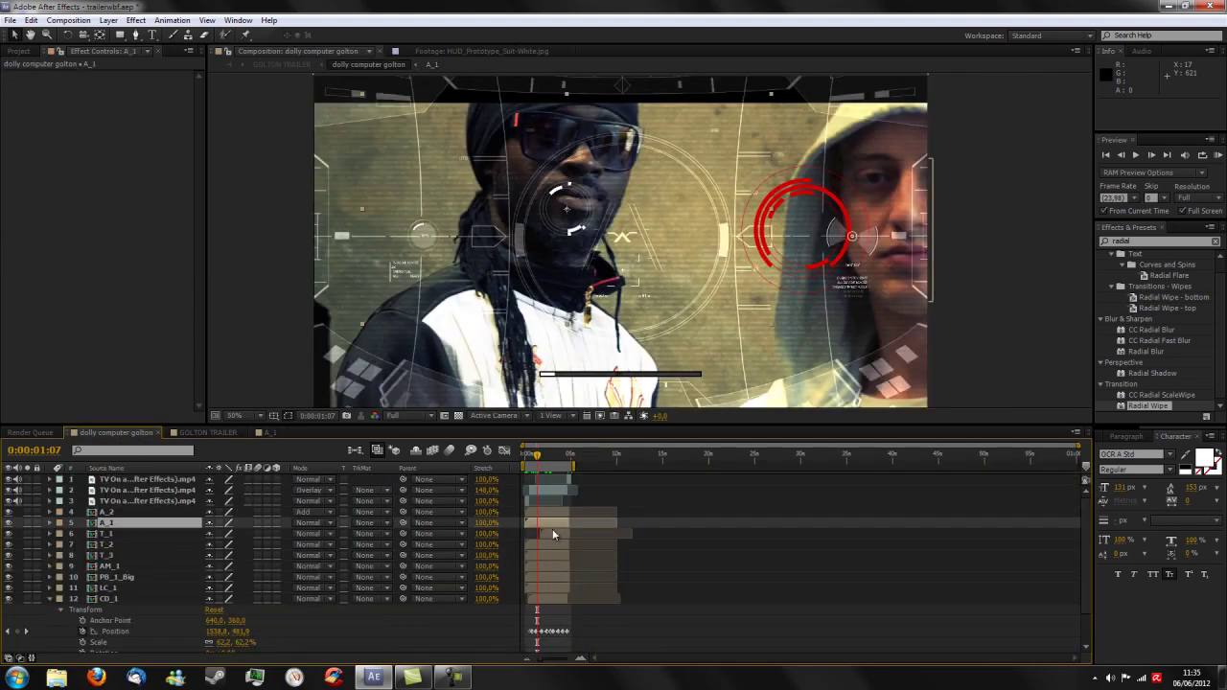
double_click(553, 533)
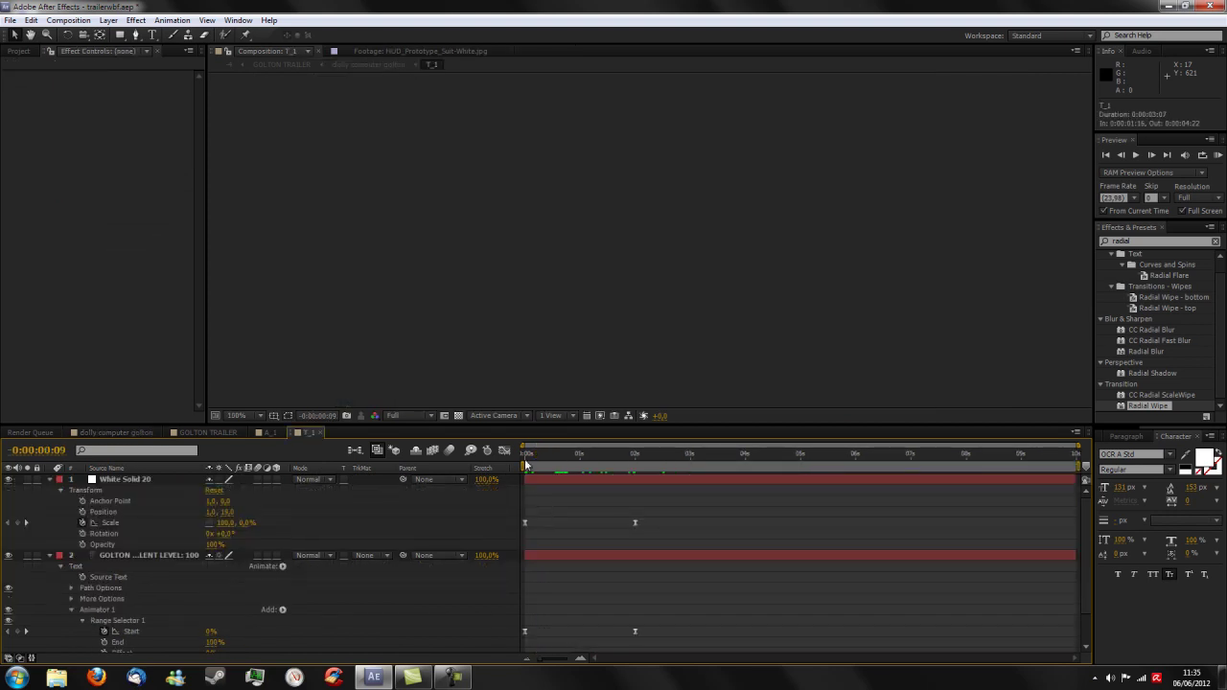
left_click_drag(536, 456, 511, 464)
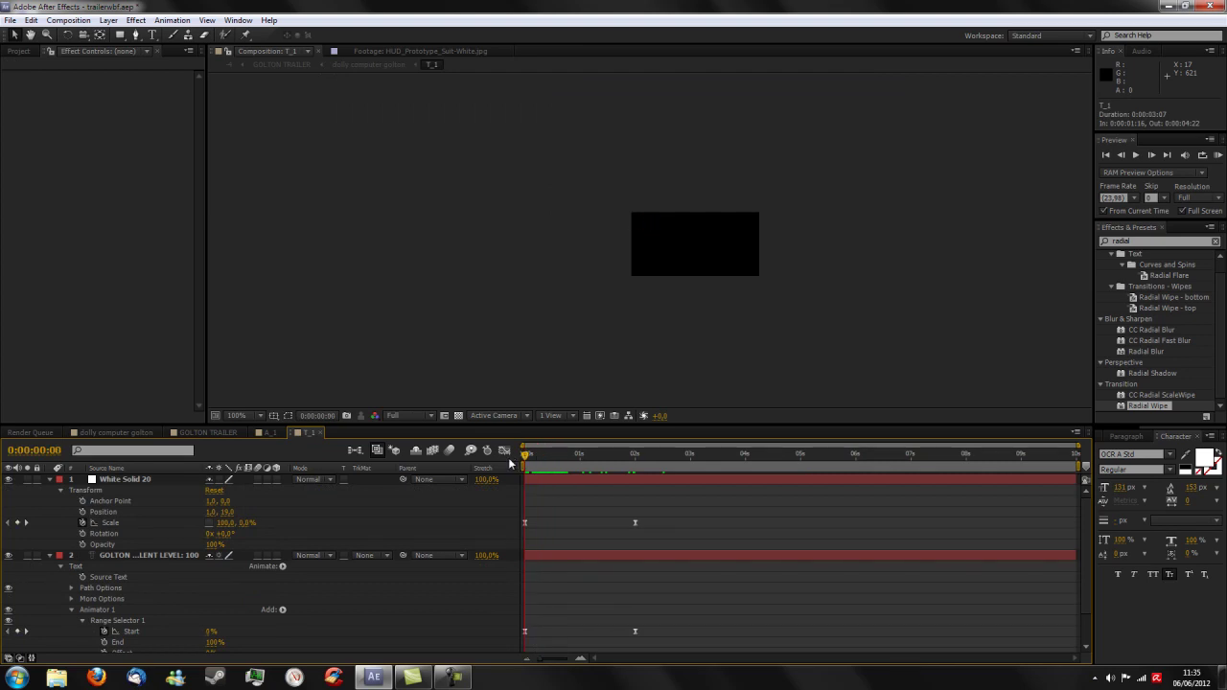
left_click_drag(528, 457, 517, 463)
left_click_drag(524, 455, 660, 466)
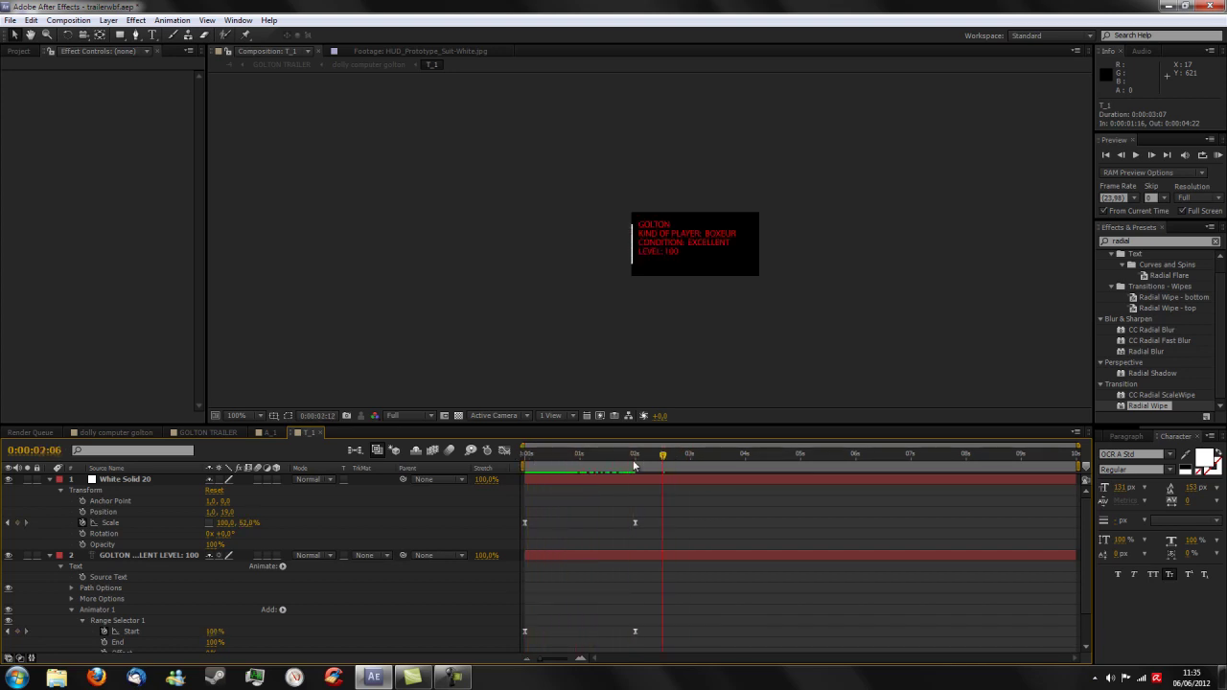
mouse_move(659, 465)
left_mouse_down()
mouse_move(764, 465)
mouse_move(568, 468)
mouse_move(709, 469)
left_mouse_up()
left_click_drag(624, 466, 568, 466)
left_click(118, 434)
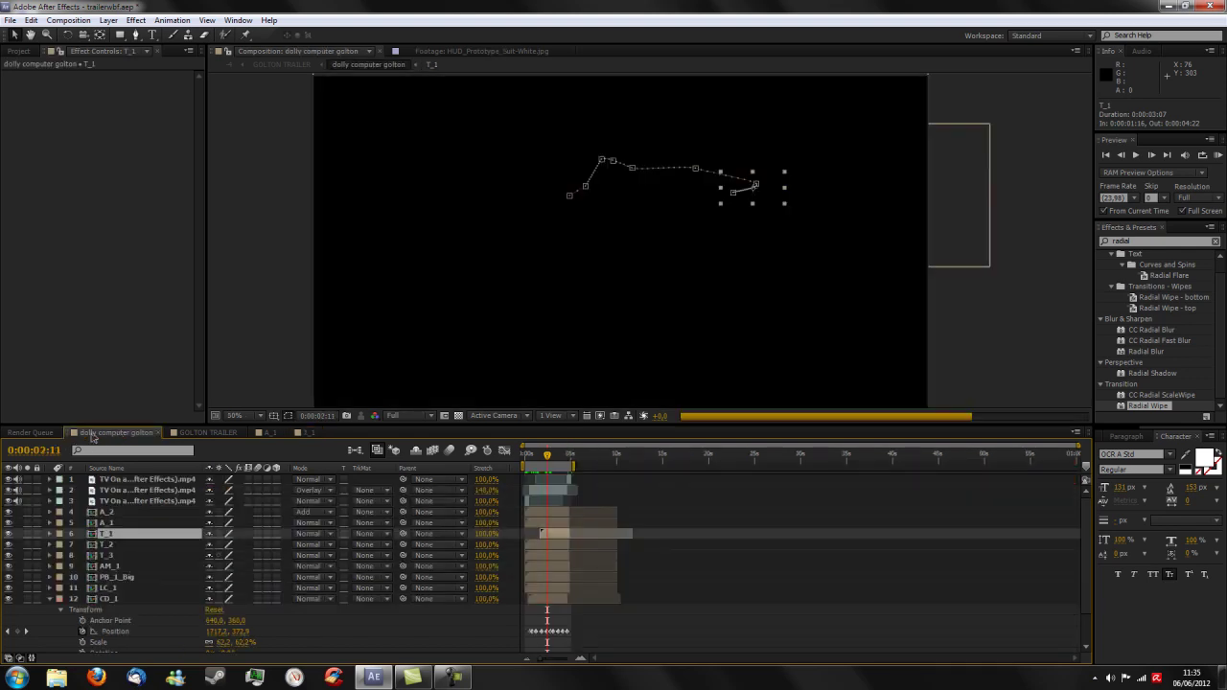
Step: Open T_2 and preview its 'WEAPONS LOADED' text with the red box sliding in
double_click(552, 542)
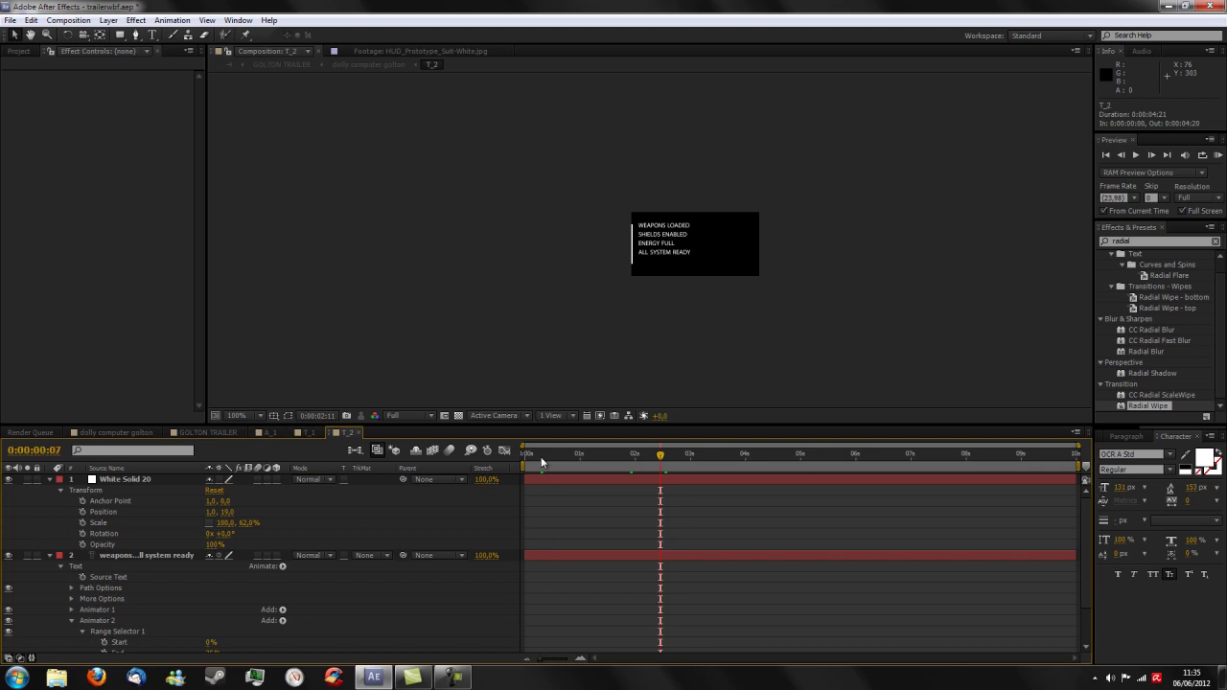
key("Home")
mouse_move(526, 456)
left_mouse_down()
mouse_move(613, 460)
mouse_move(482, 464)
left_mouse_up()
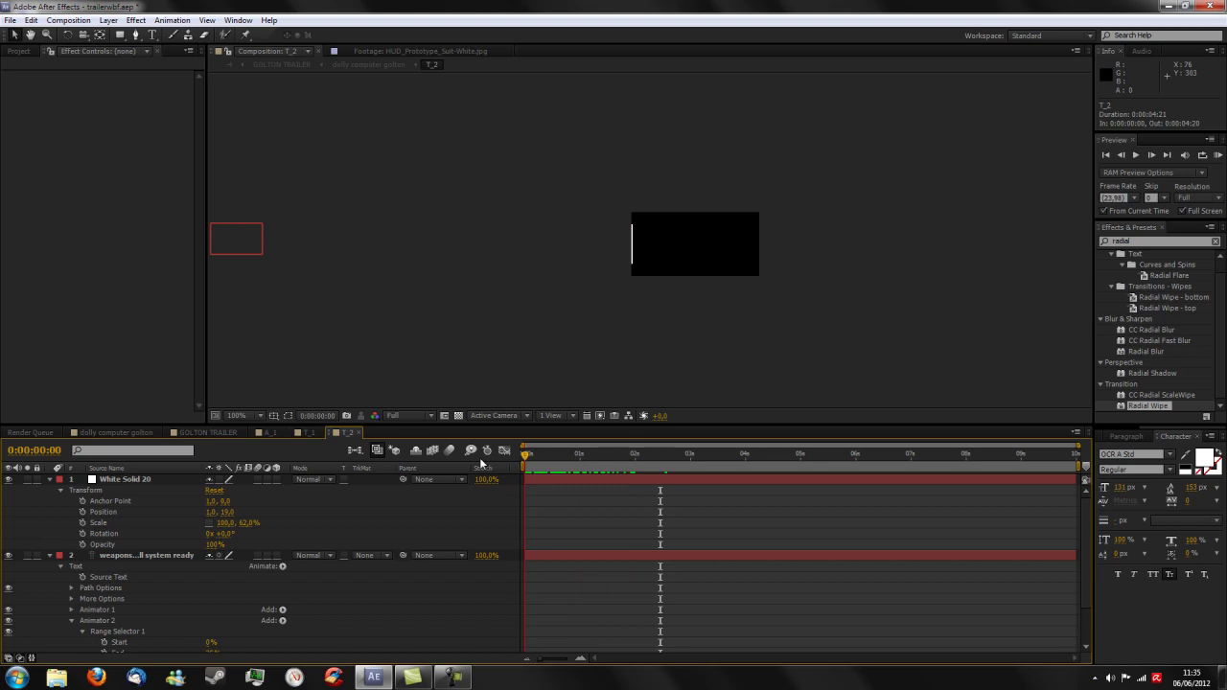
left_click_drag(515, 467, 752, 471)
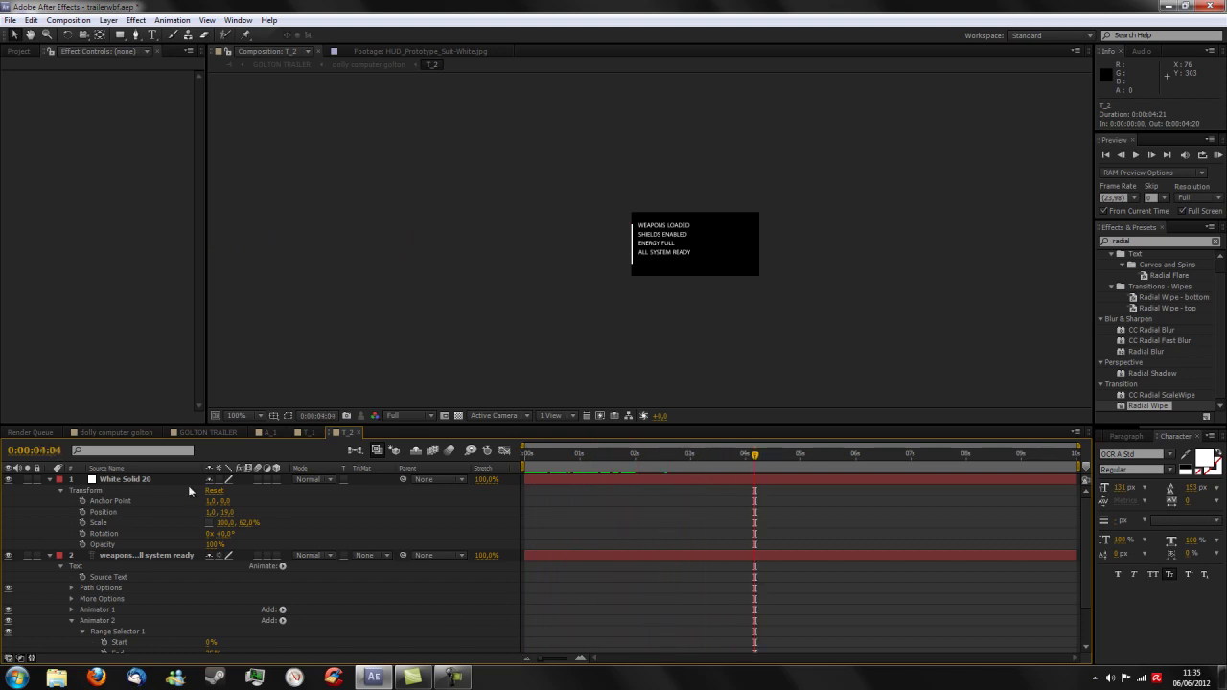
left_click(120, 433)
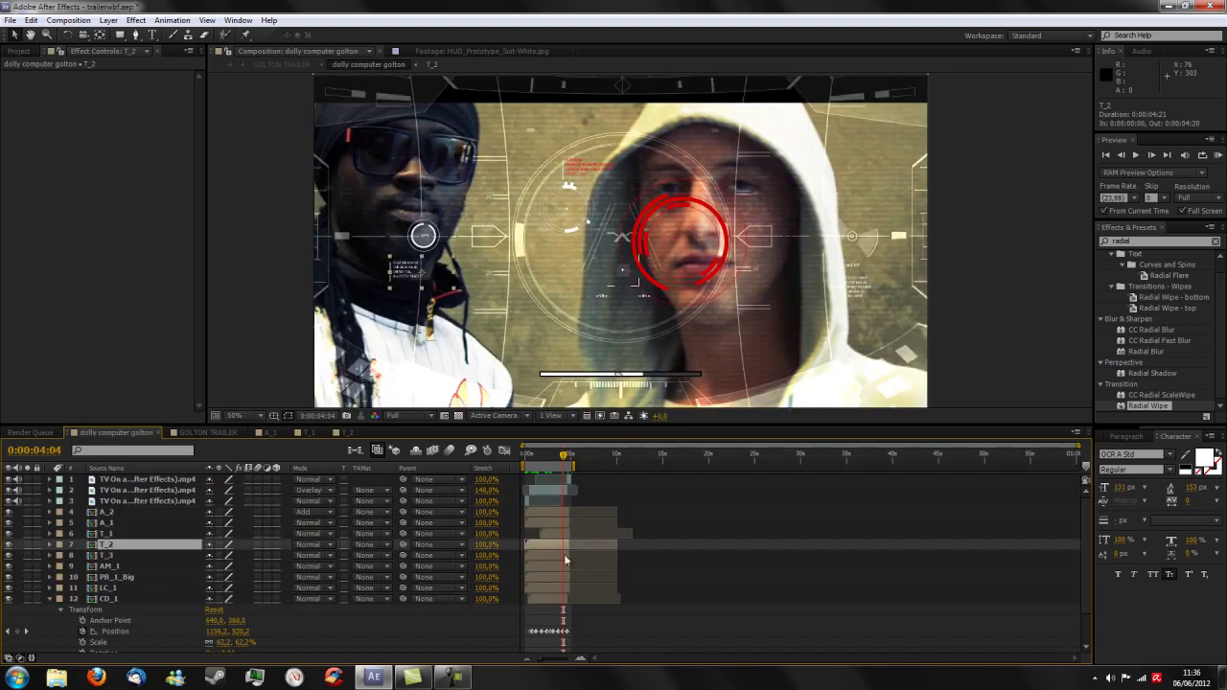
Step: Open T_3 and scrub until all 'ENGINE SYSTEM START' lines show, then return to the main comp
double_click(558, 560)
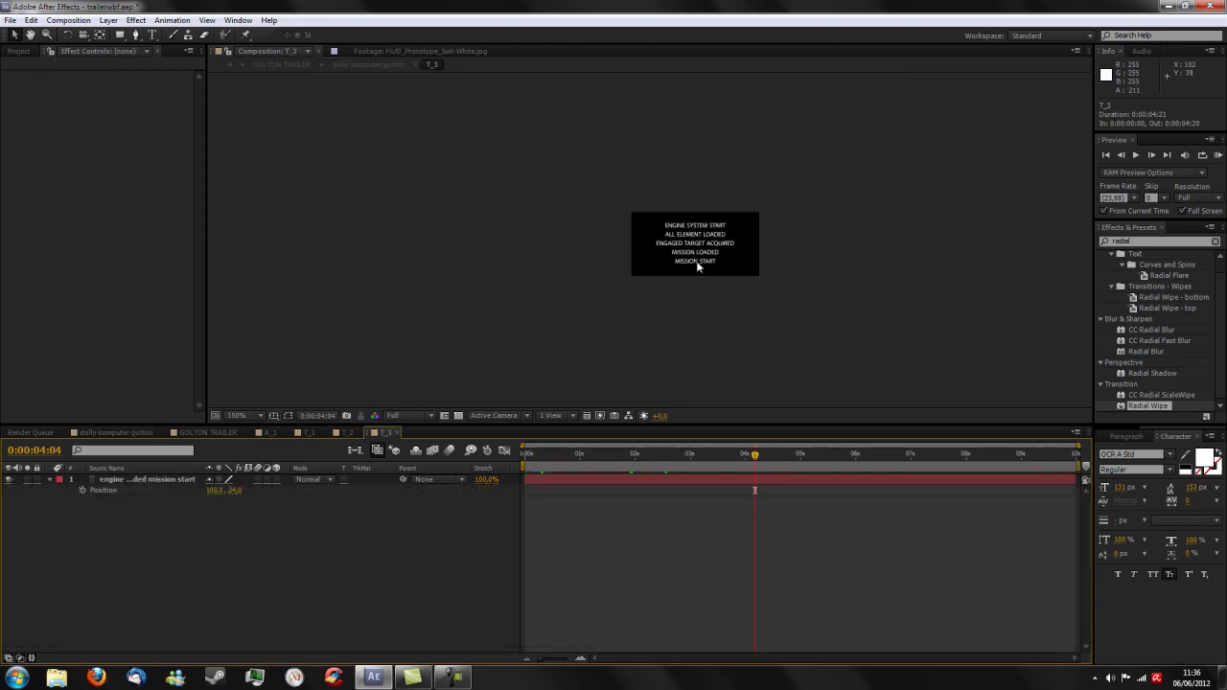
left_click(548, 455)
left_click_drag(548, 455, 710, 455)
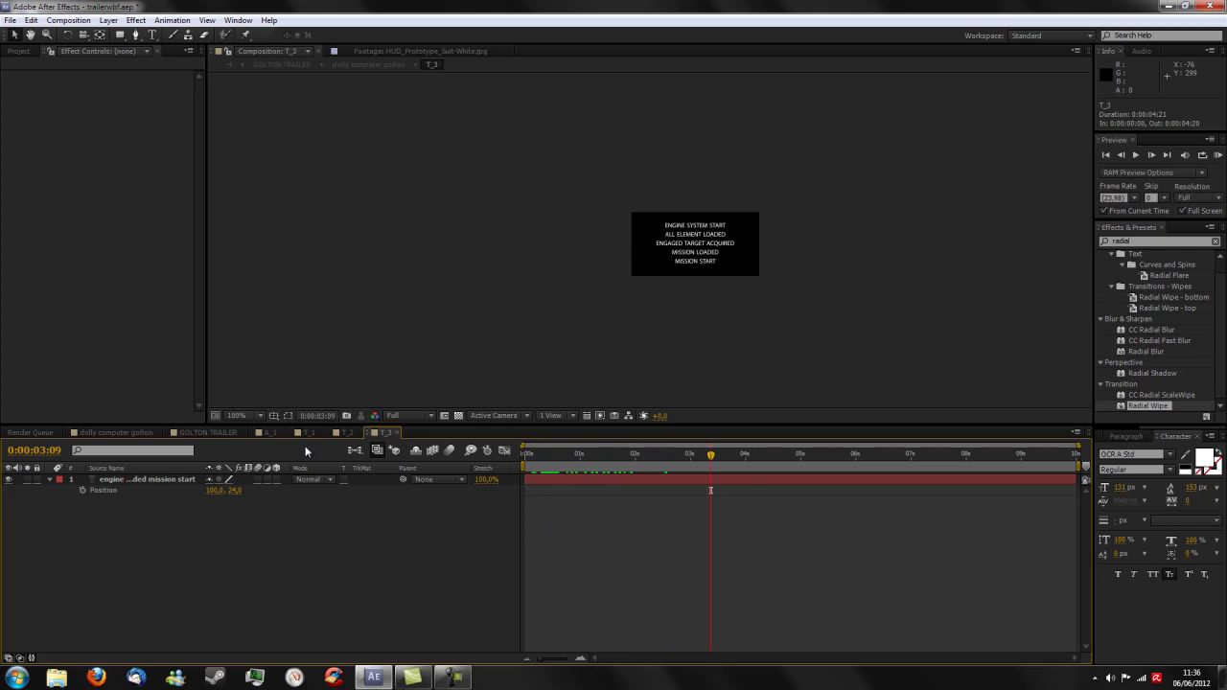
left_click(163, 432)
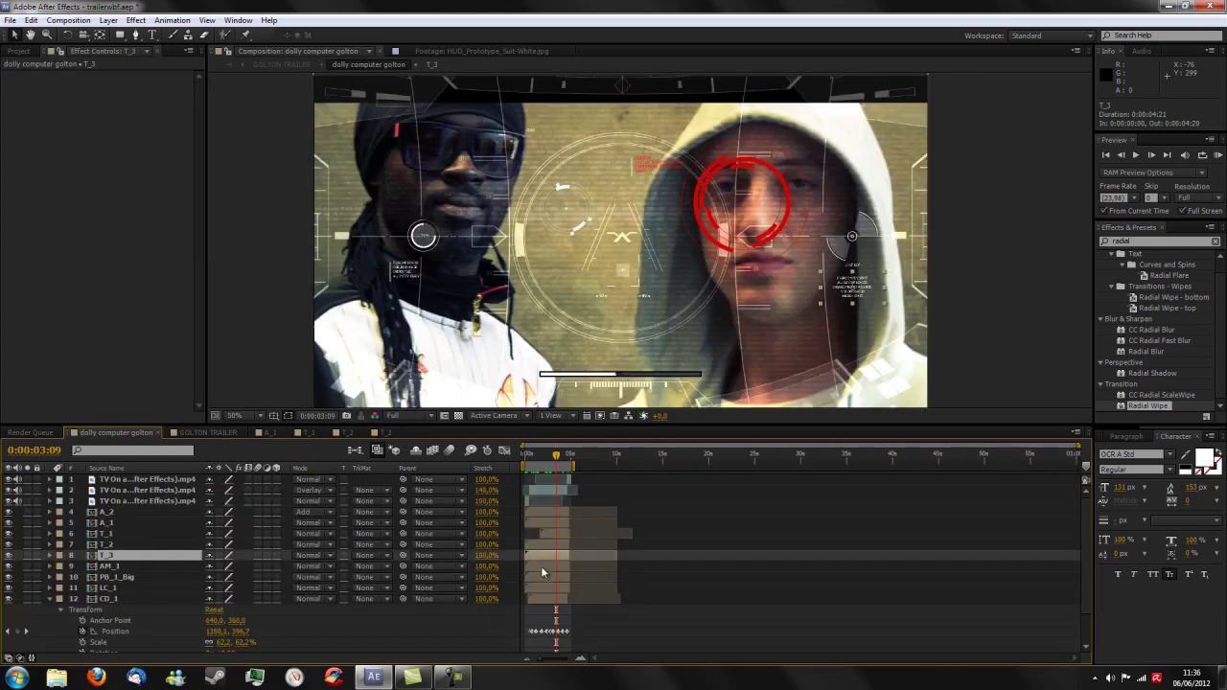
double_click(541, 566)
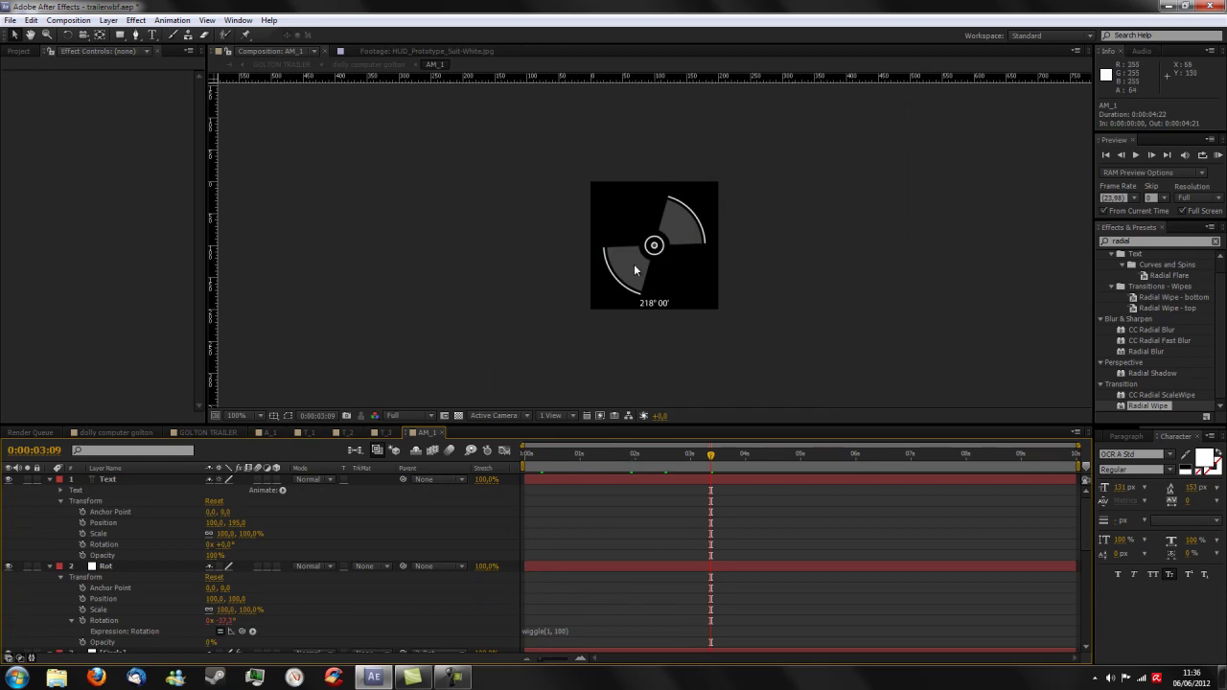
mouse_move(603, 460)
left_mouse_down()
mouse_move(552, 461)
mouse_move(764, 466)
mouse_move(559, 476)
left_mouse_up()
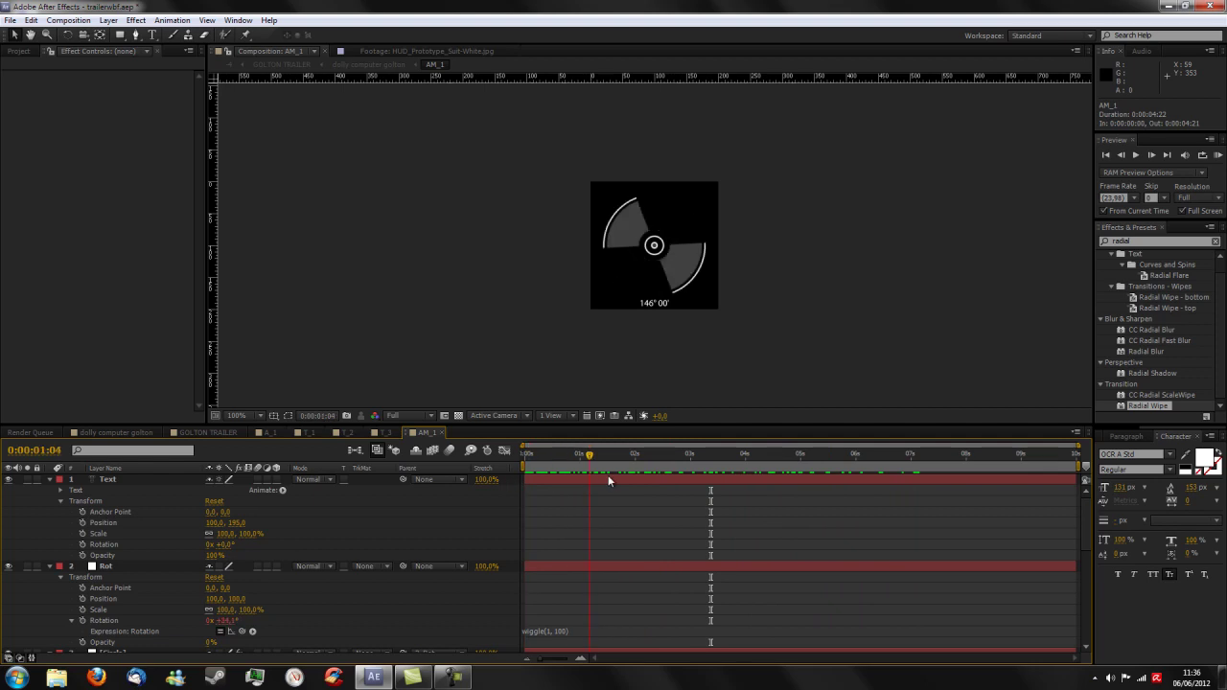
scroll(778, 539, "down", 8)
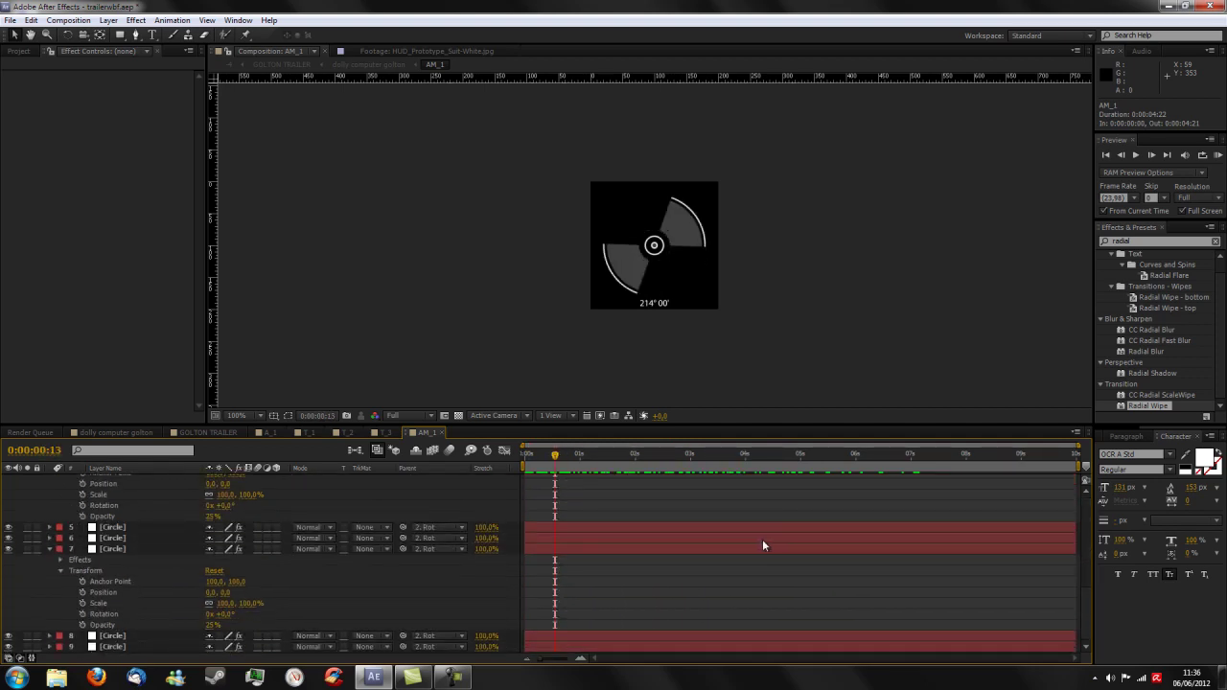
scroll(765, 539, "up", 3)
scroll(762, 538, "up", 3)
scroll(762, 538, "up", 2)
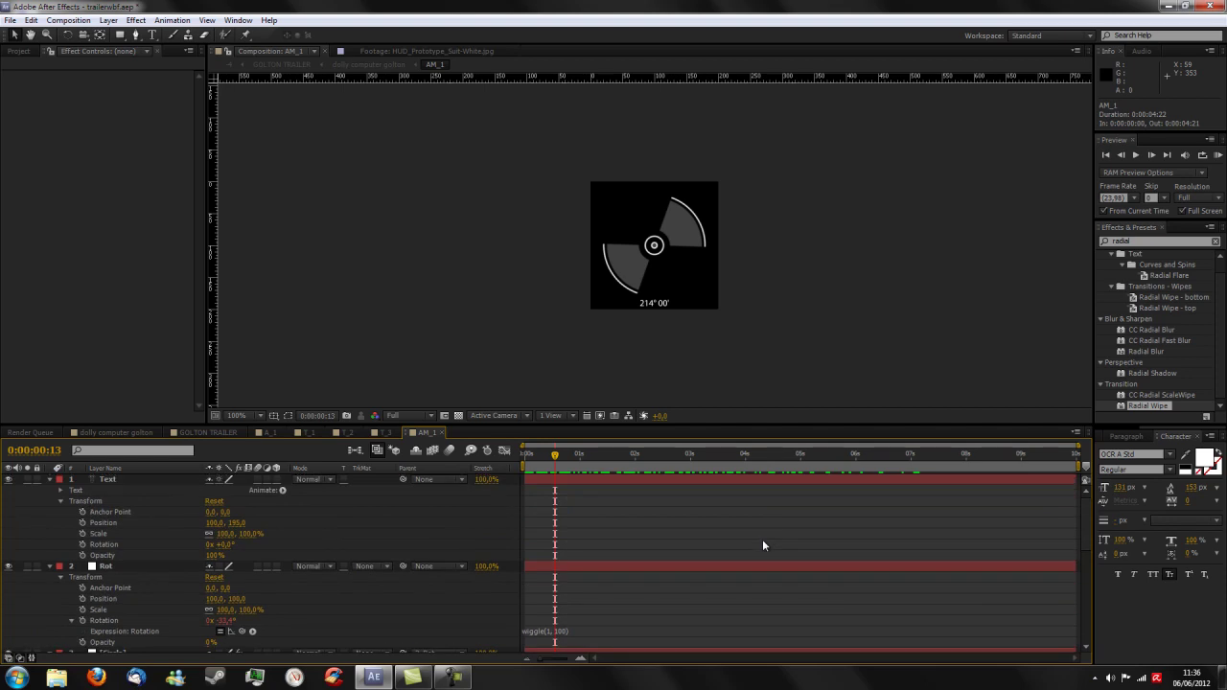
left_click(131, 482)
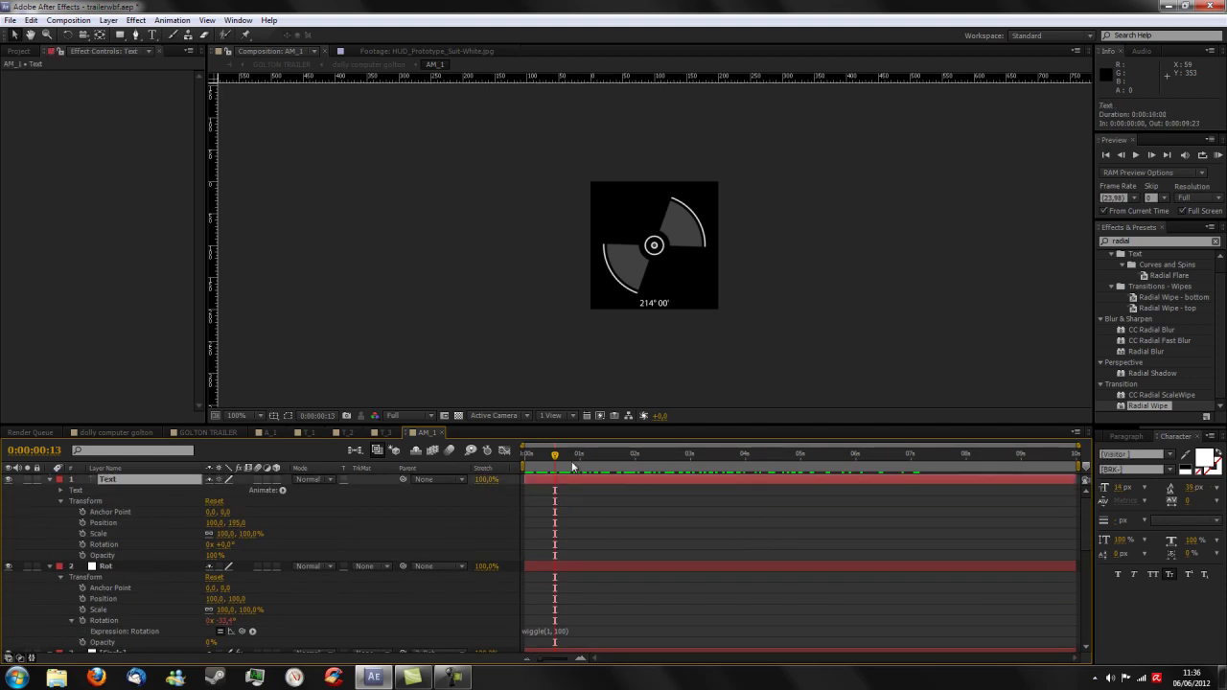
mouse_move(554, 455)
left_mouse_down()
mouse_move(576, 467)
mouse_move(850, 479)
left_mouse_up()
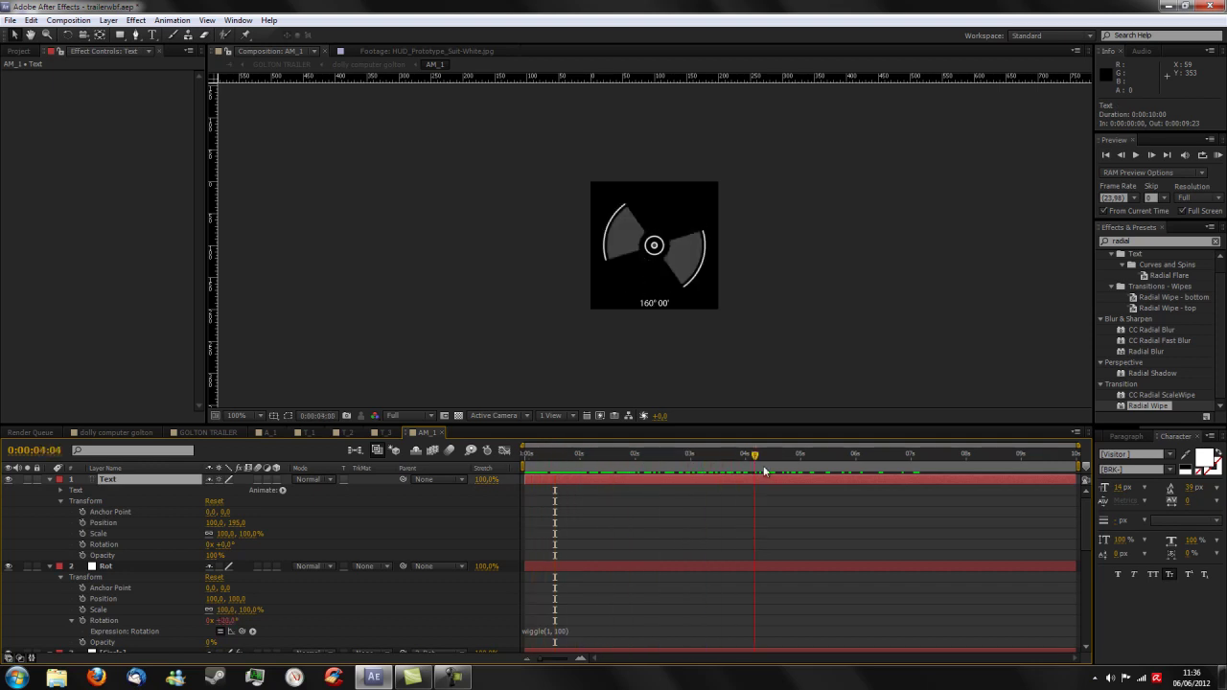
left_click(99, 432)
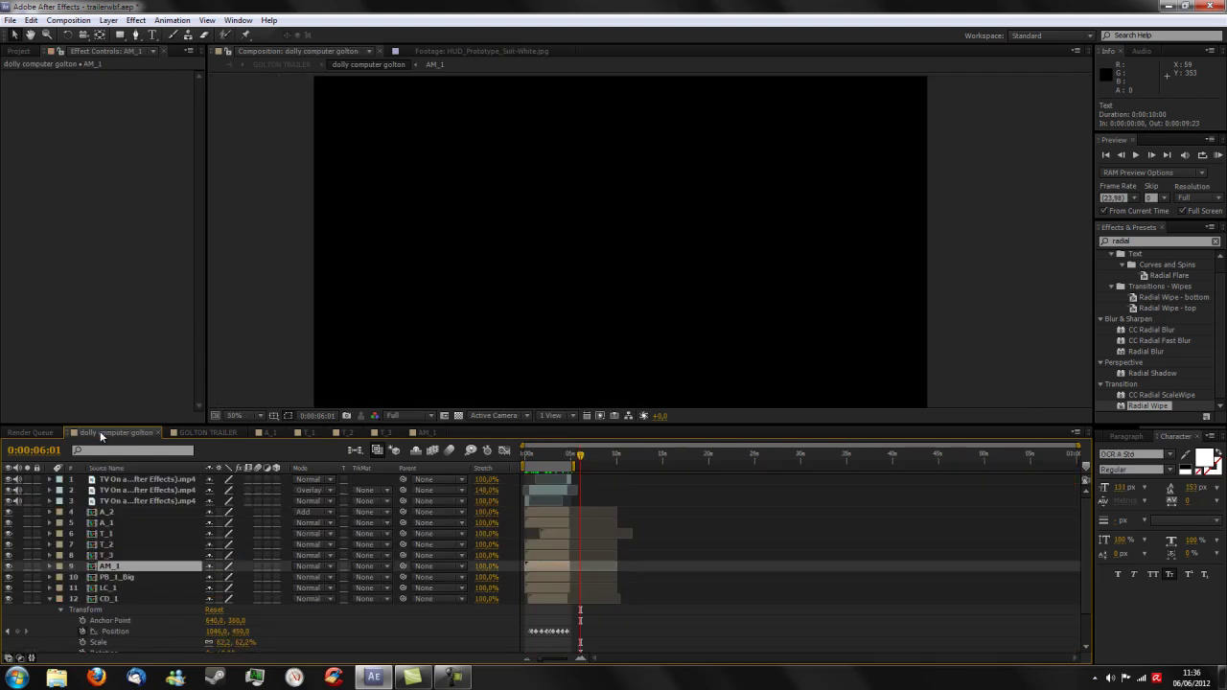
Step: Open PB_1_Big at 0%, select the Control layer's Percent slider, and scrub the bar to 40% and back
double_click(552, 578)
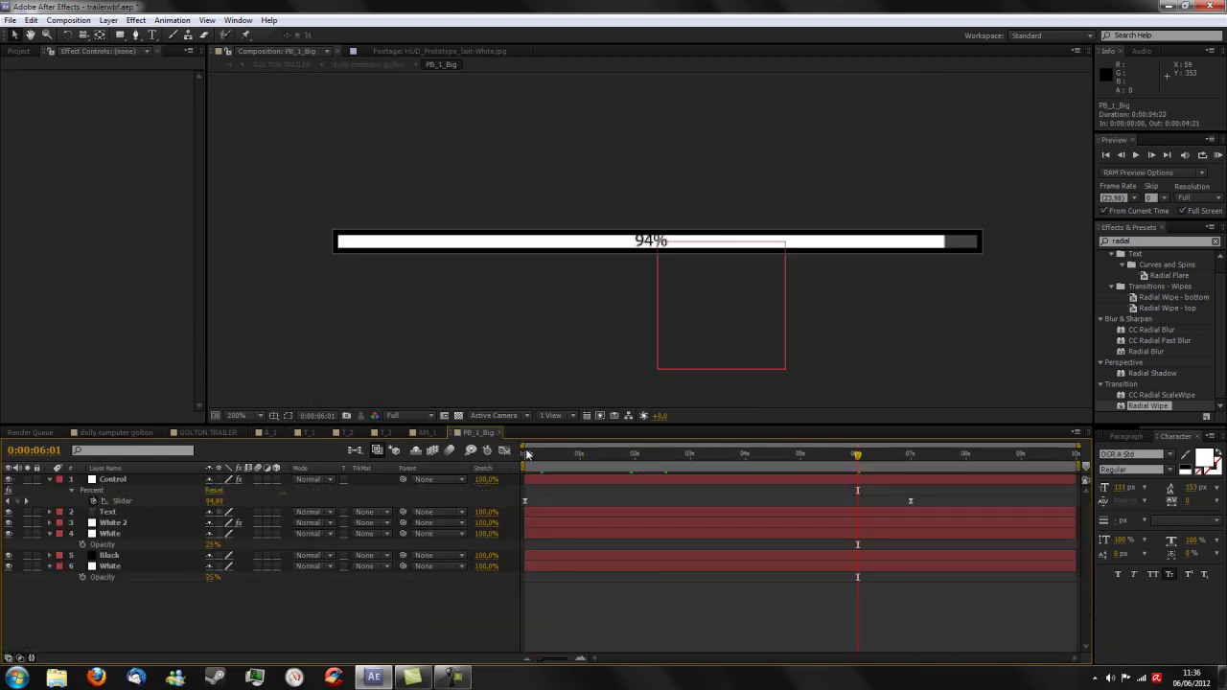
left_click_drag(532, 453, 521, 457)
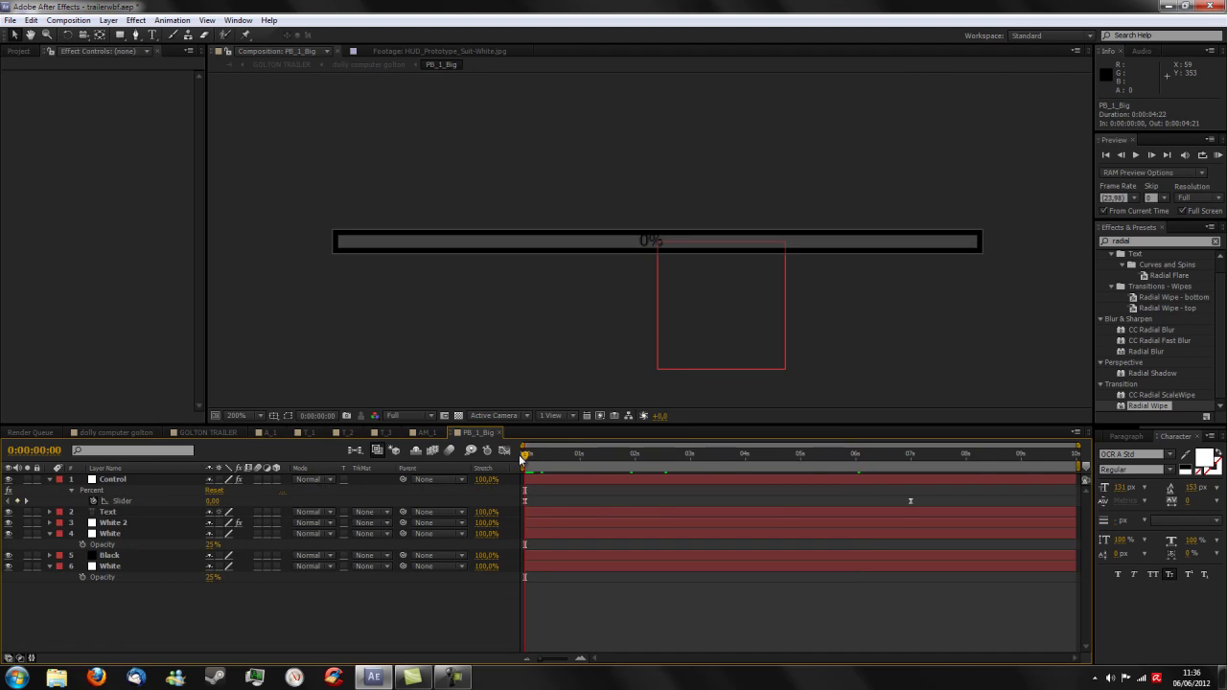
left_click(139, 501)
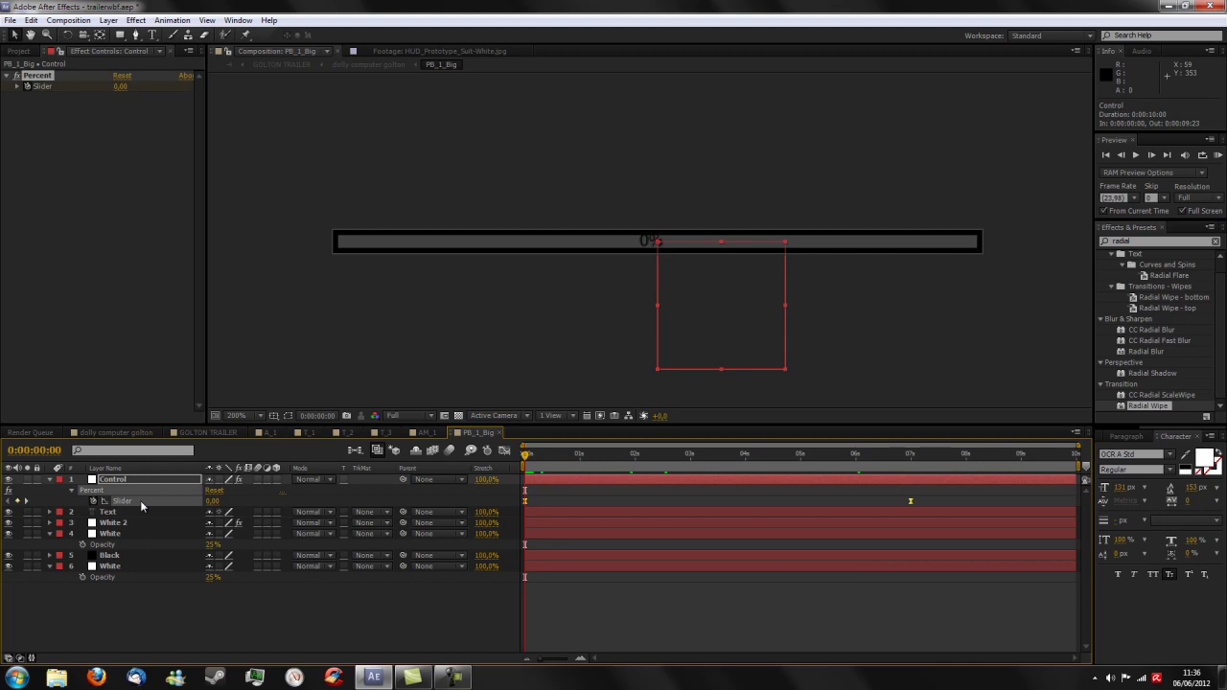
mouse_move(526, 458)
left_mouse_down()
mouse_move(931, 498)
mouse_move(671, 501)
left_mouse_up()
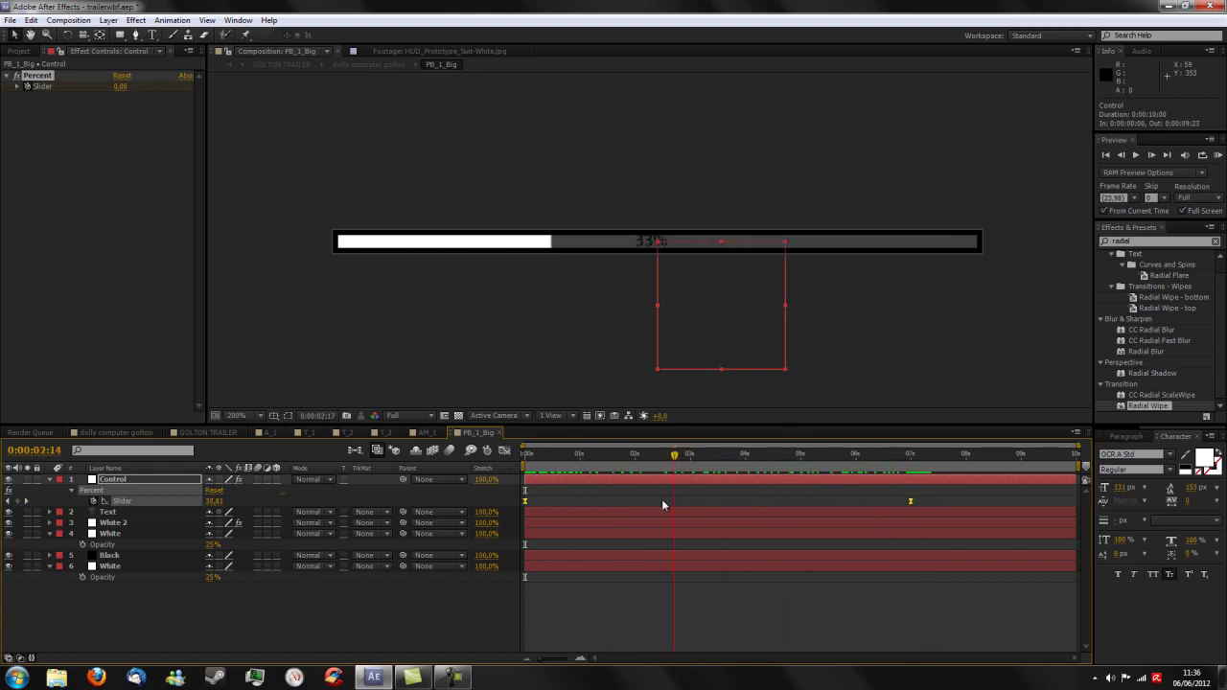
left_click_drag(671, 505, 542, 498)
Step: Toggle the Control layer's visibility, re-preview the fill, and check the slider's 0–100 range
left_click(8, 480)
left_click(8, 480)
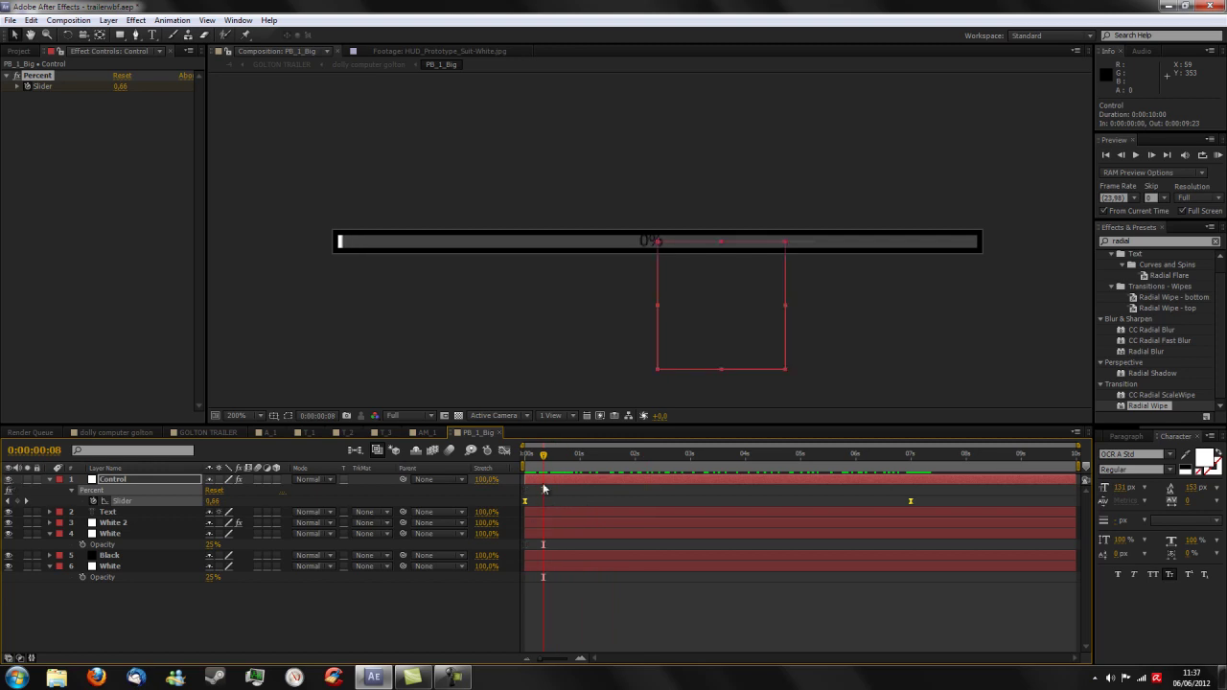
left_click_drag(542, 463, 477, 473)
left_click(17, 87)
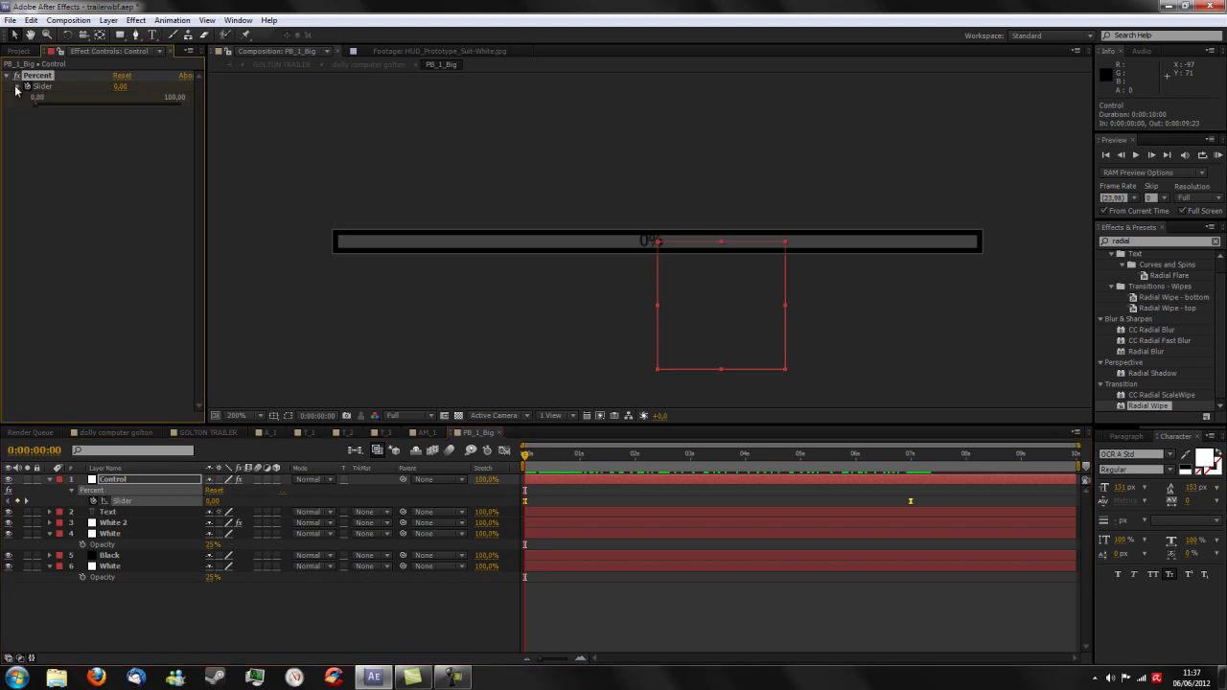
left_click(17, 87)
Step: Open LC_1, preview the loading ring filling to 100%, scrub it back, and select its Control layer
left_click(139, 434)
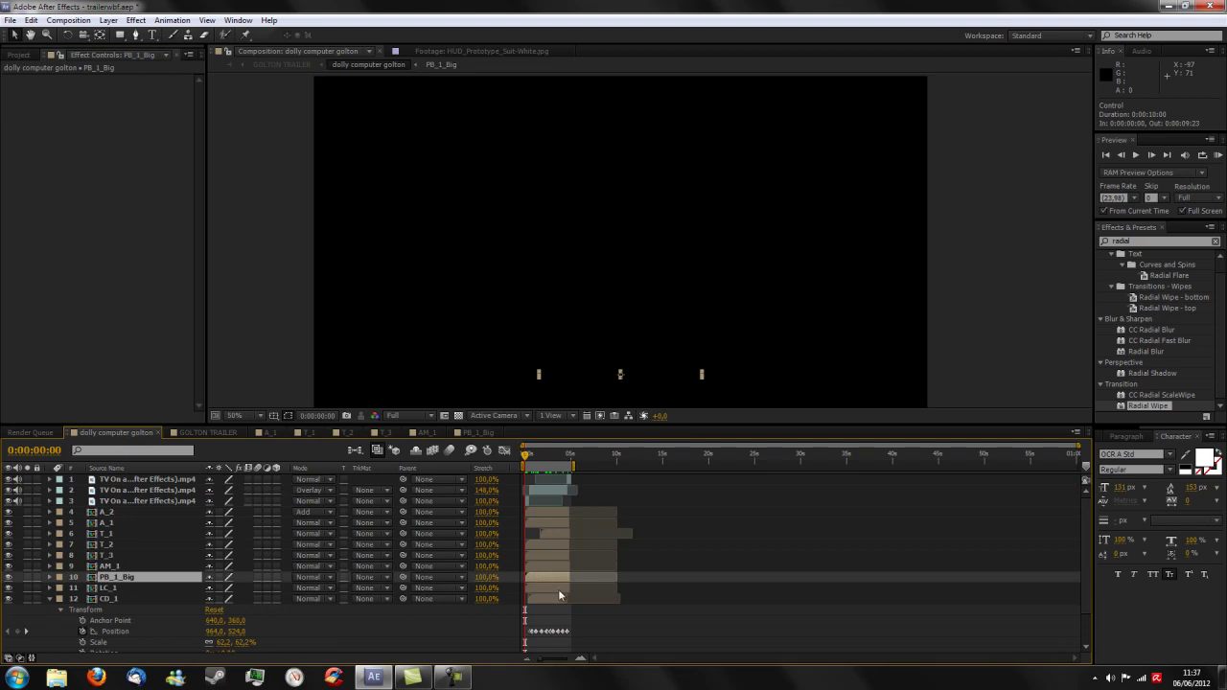
double_click(557, 588)
key("space")
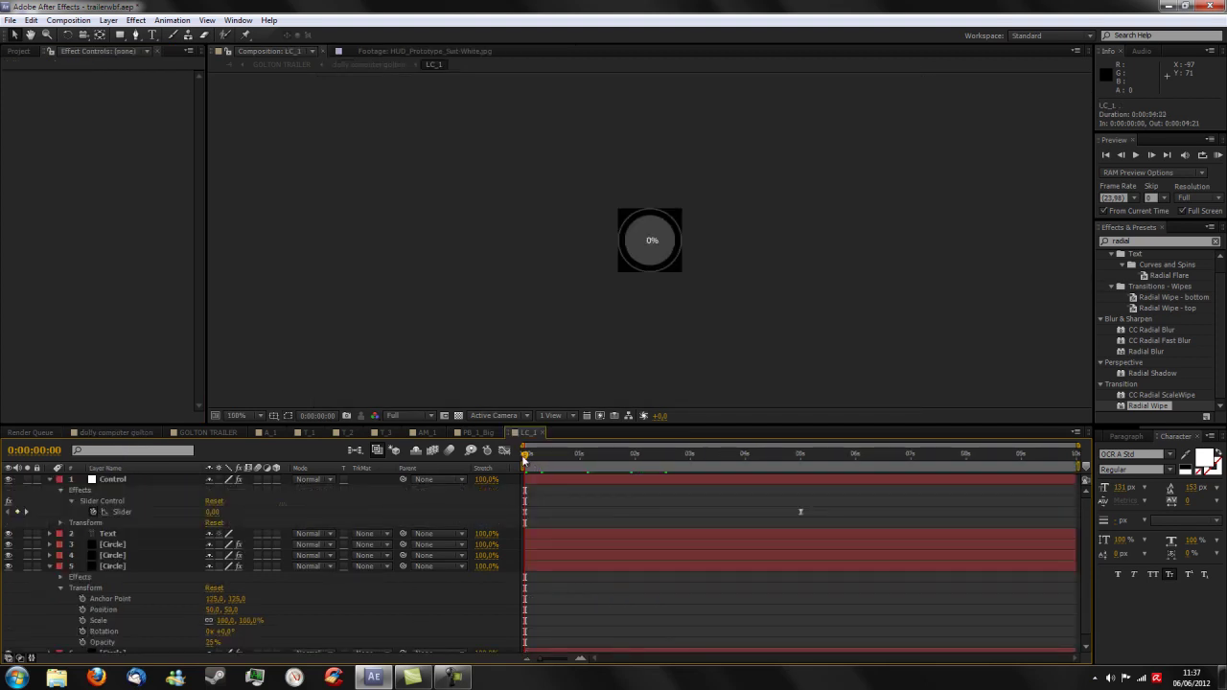
left_click_drag(640, 468, 820, 481)
mouse_move(925, 486)
left_mouse_down()
mouse_move(515, 479)
mouse_move(735, 488)
left_mouse_up()
mouse_move(840, 486)
left_mouse_down()
mouse_move(658, 486)
mouse_move(879, 485)
mouse_move(570, 479)
mouse_move(728, 468)
mouse_move(584, 467)
left_mouse_up()
left_click(110, 481)
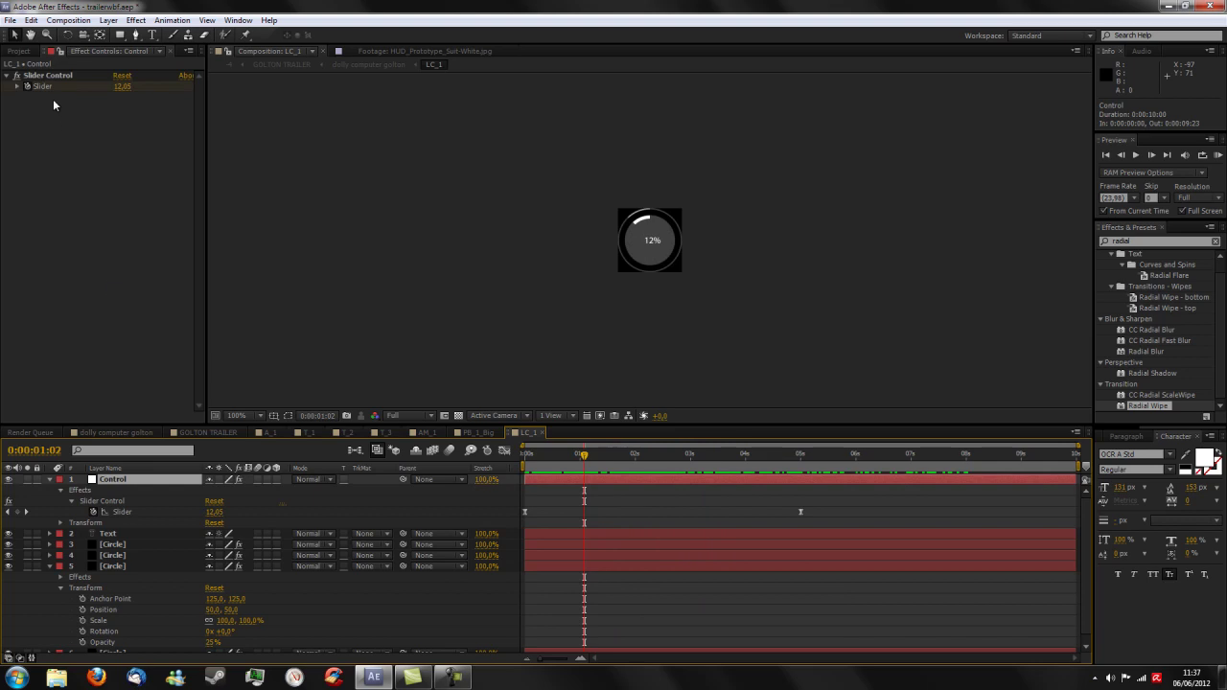
left_click_drag(530, 468, 690, 466)
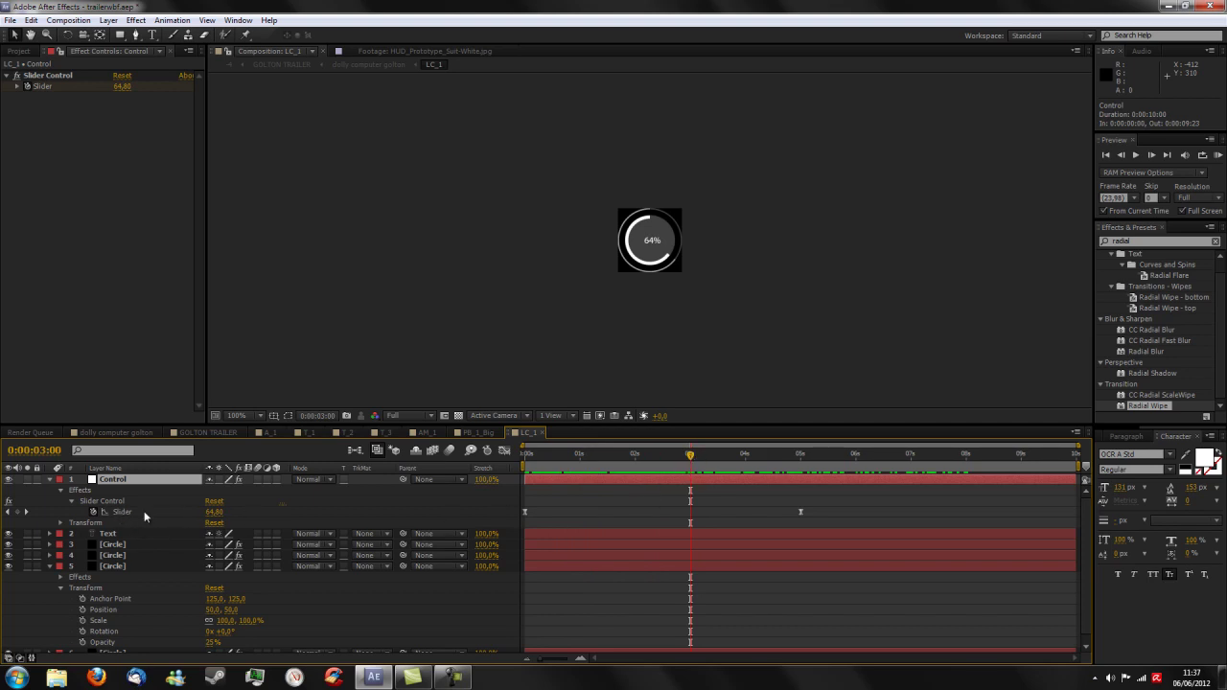
left_click(92, 277)
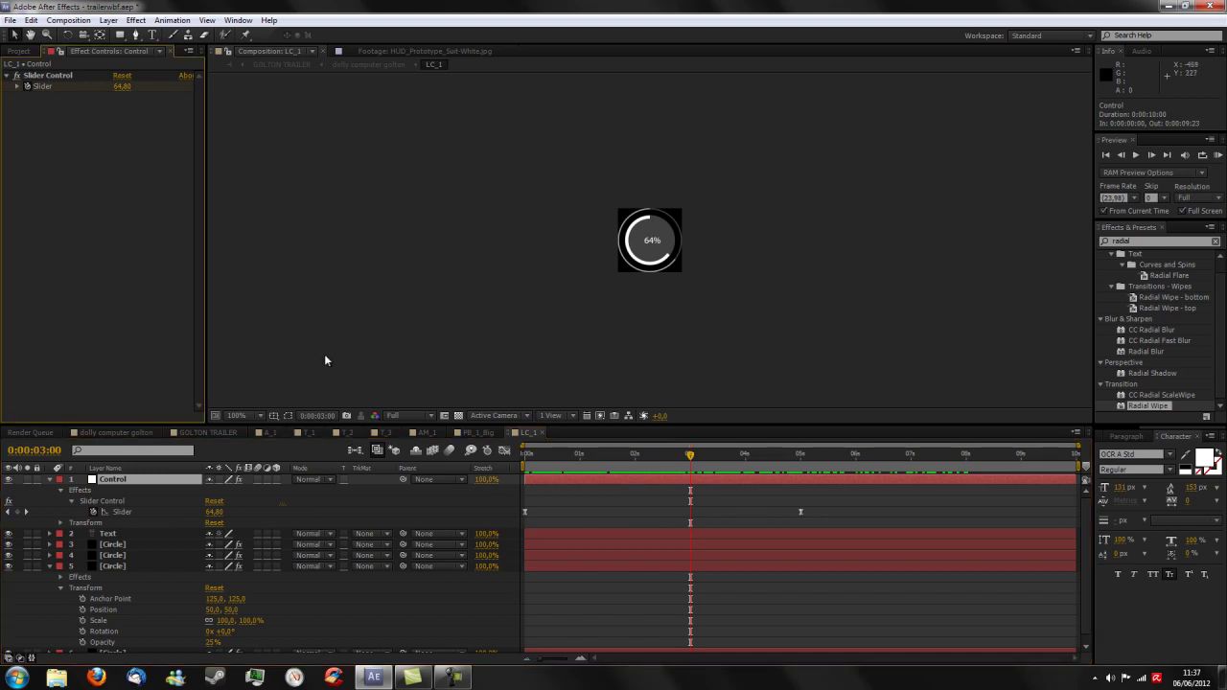
Step: Open CD_1 from the main comp, rewind to its start, and play the red segmented rings
left_click(111, 434)
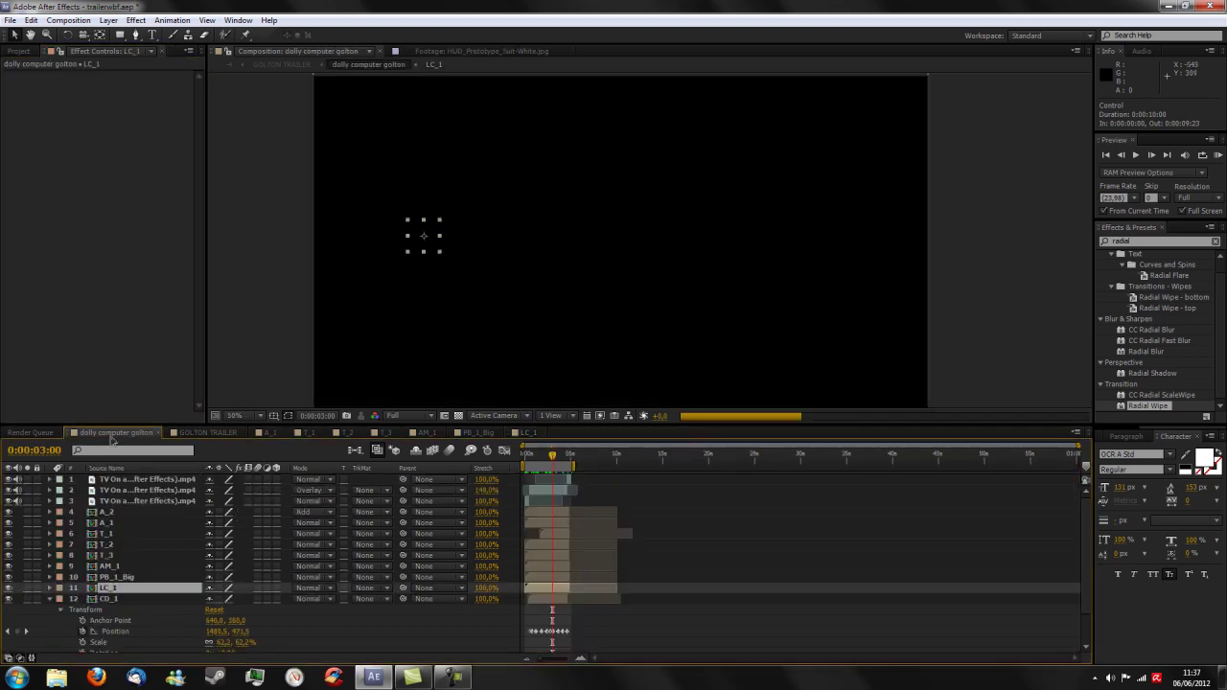
double_click(542, 598)
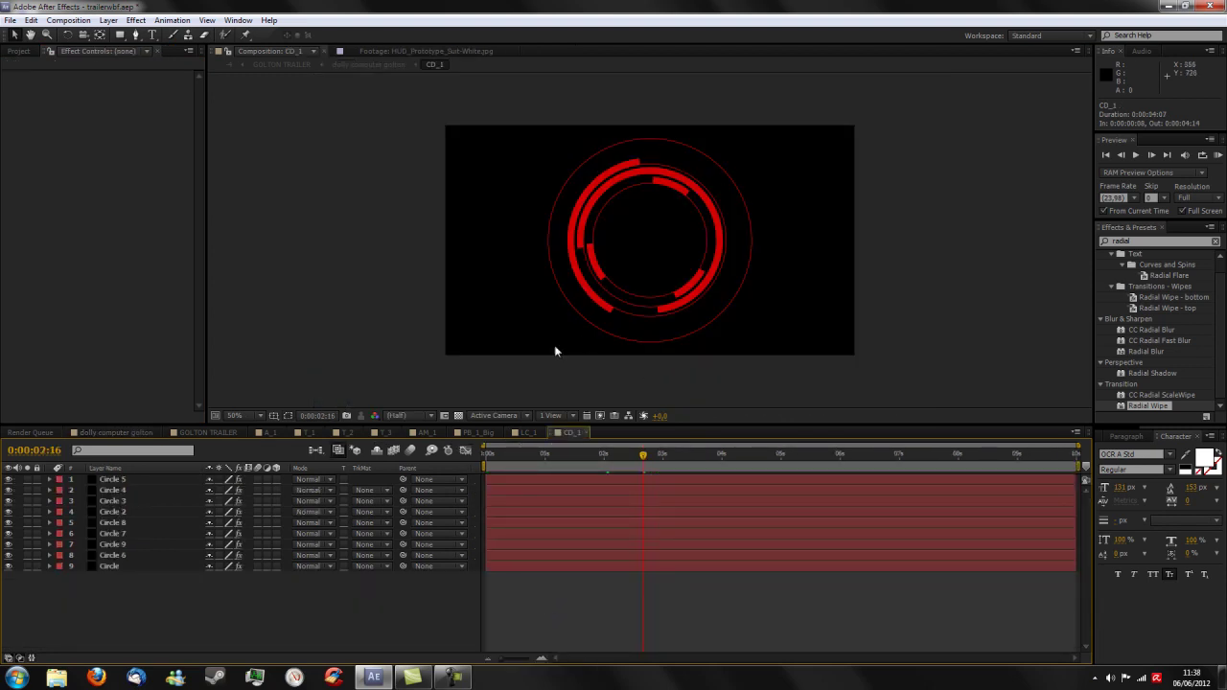
mouse_move(520, 458)
left_mouse_down()
mouse_move(486, 458)
mouse_move(739, 467)
mouse_move(511, 466)
left_mouse_up()
key("space")
key("space")
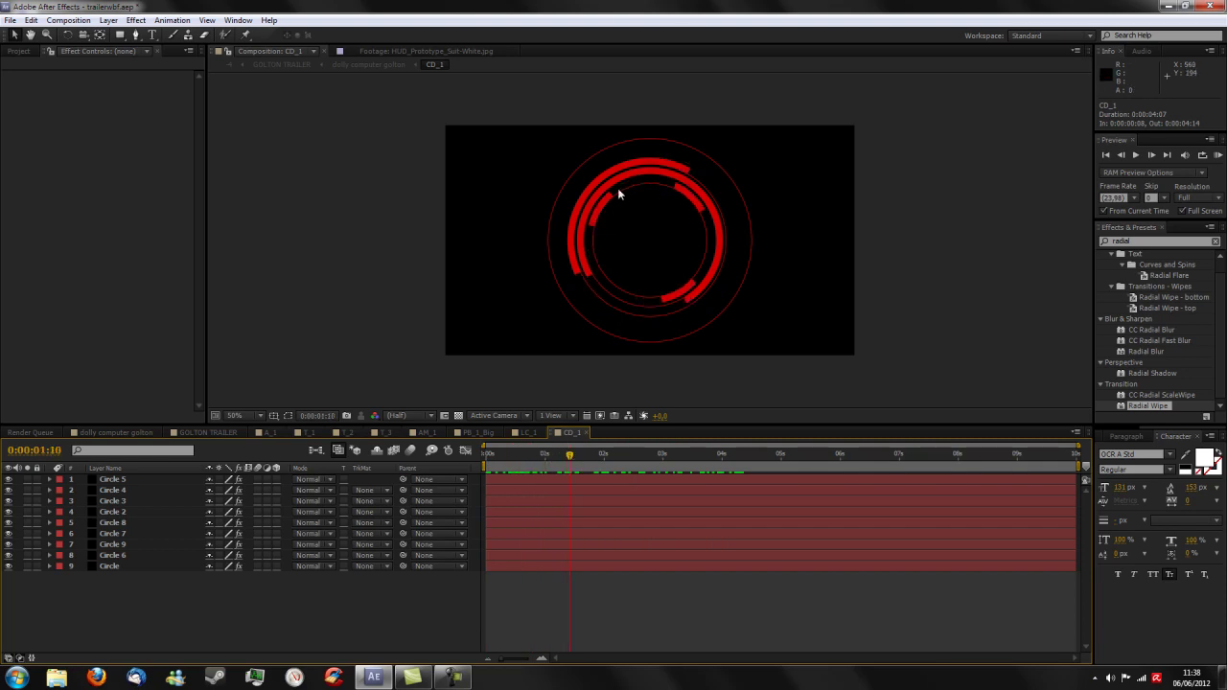
Step: Collapse CD_1, hide layers 2–13 and golton dolly.mpg, and rewind near the start
left_click(153, 433)
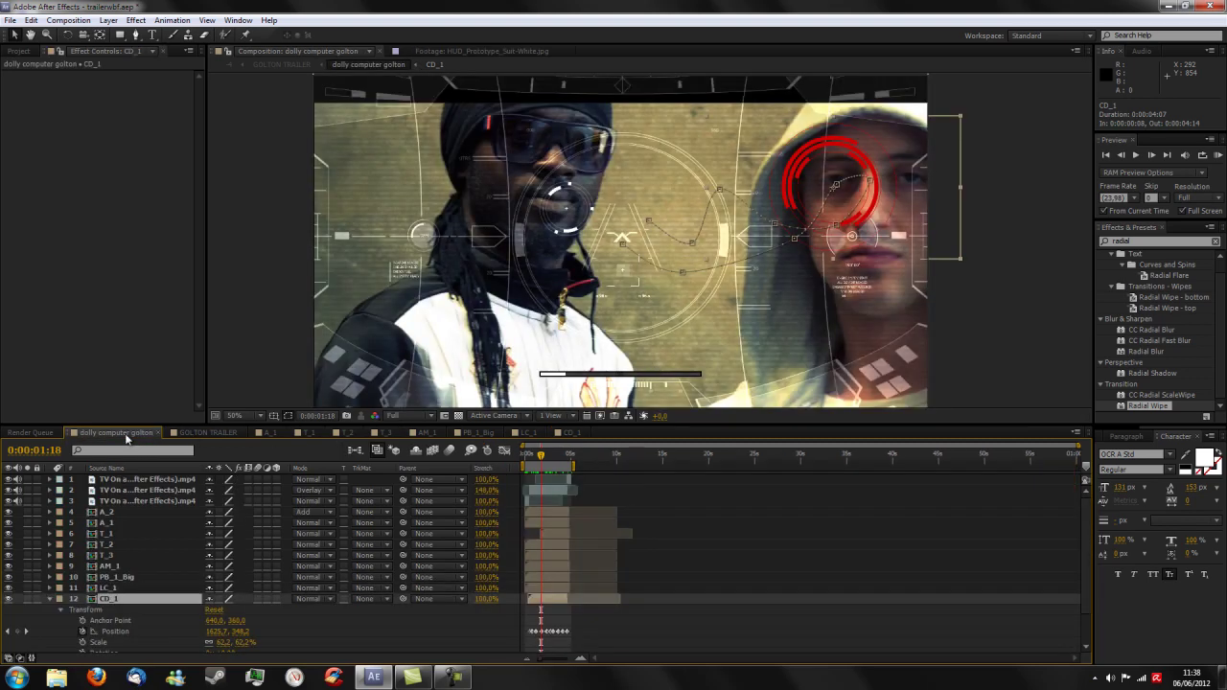
left_click(50, 598)
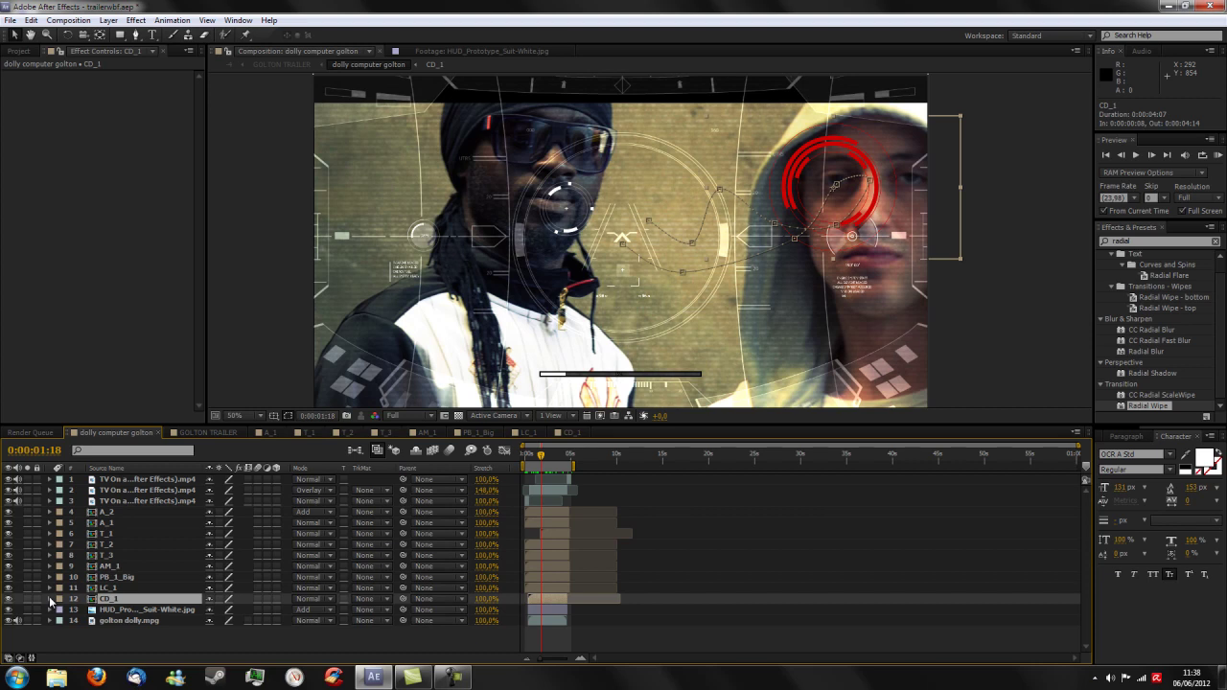
left_click_drag(9, 610, 8, 478)
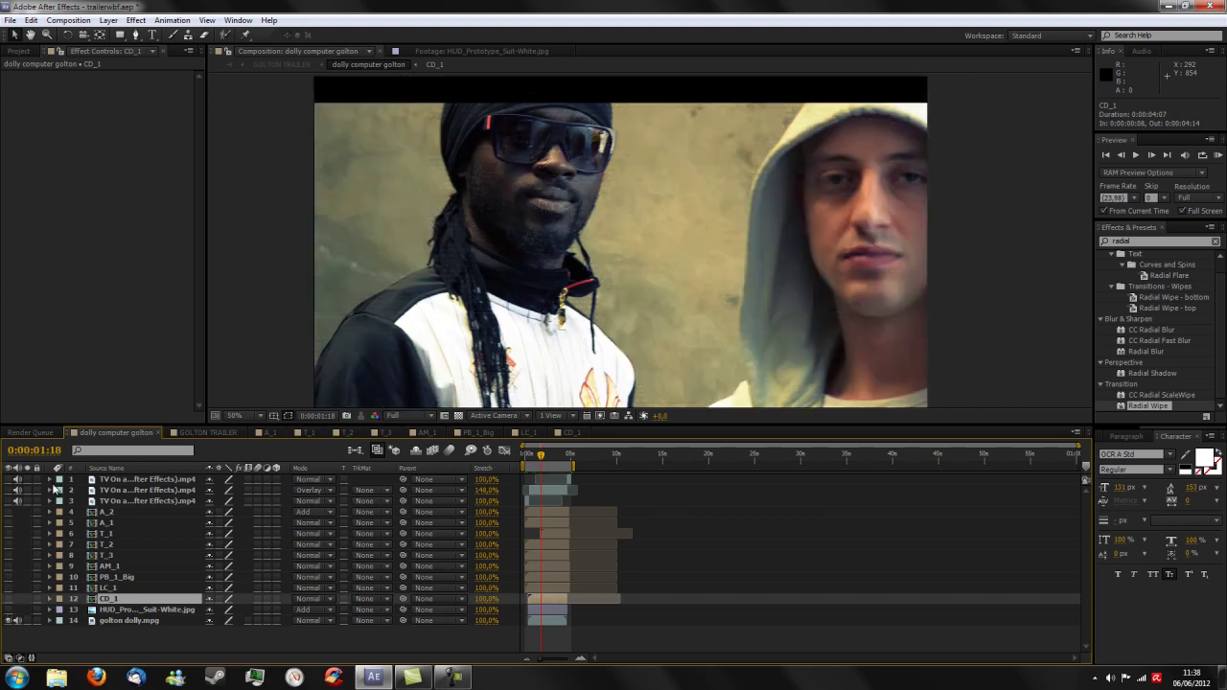
left_click(7, 630)
left_click(7, 621)
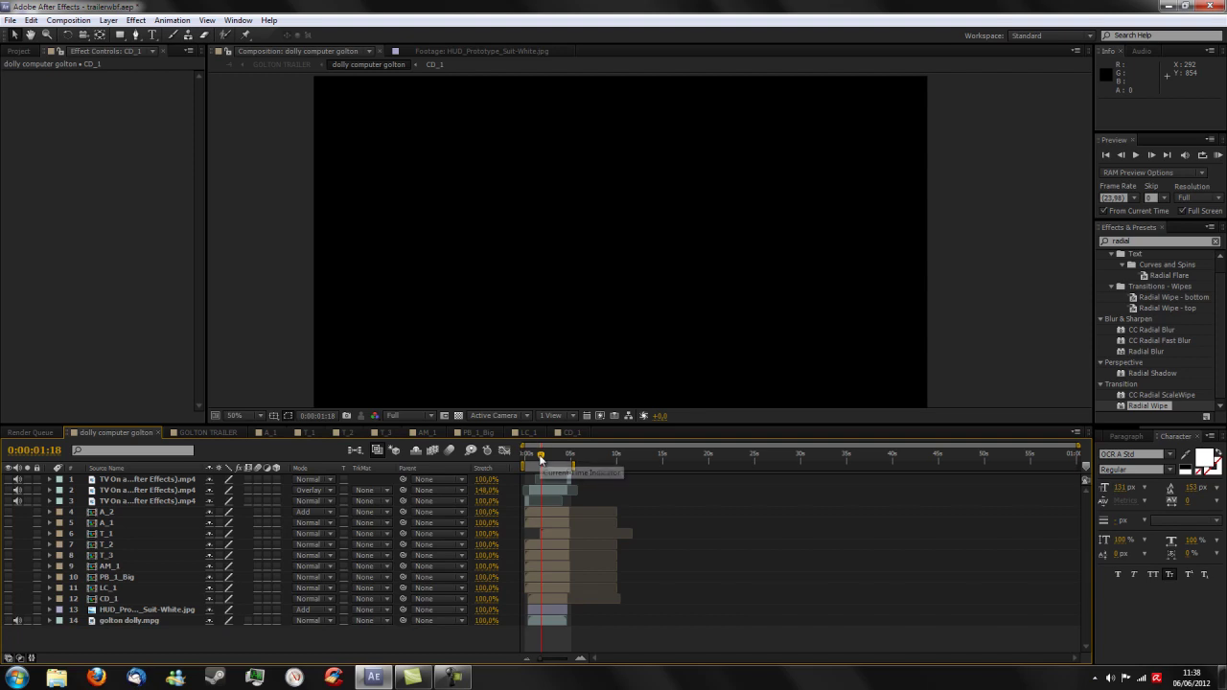
left_click_drag(539, 459, 532, 456)
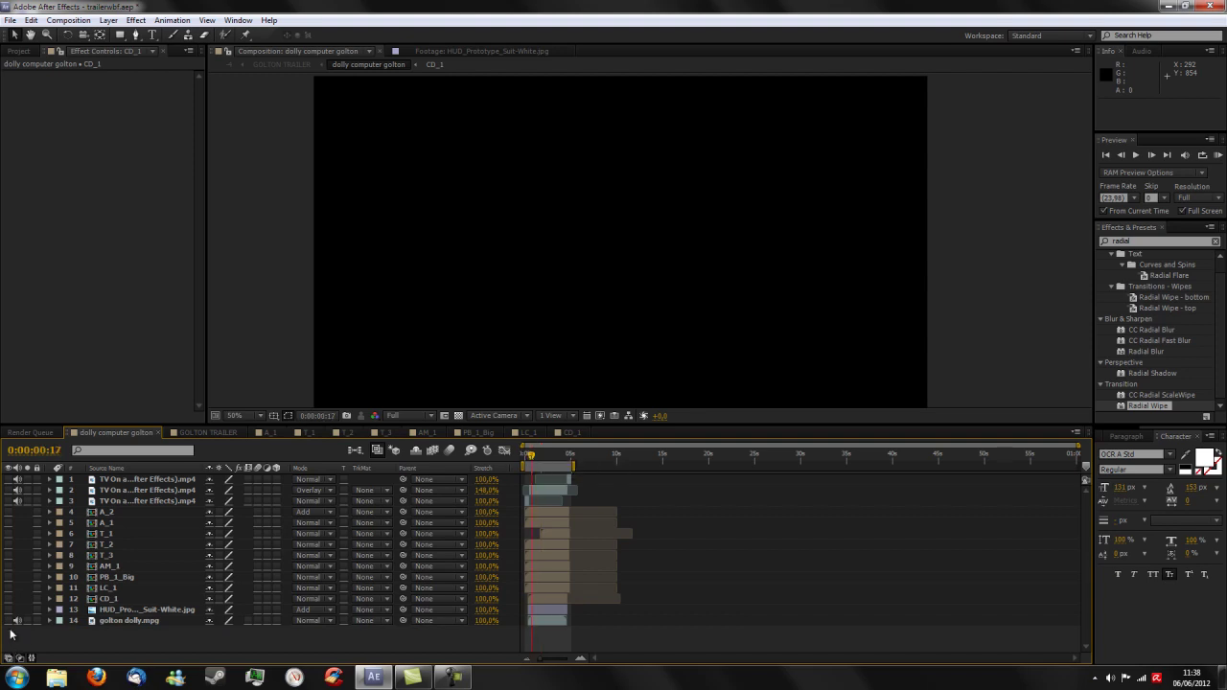
Step: Show golton dolly.mpg again, scrub to about 2.5 seconds, and switch on the HUD overlay layer
left_click(8, 621)
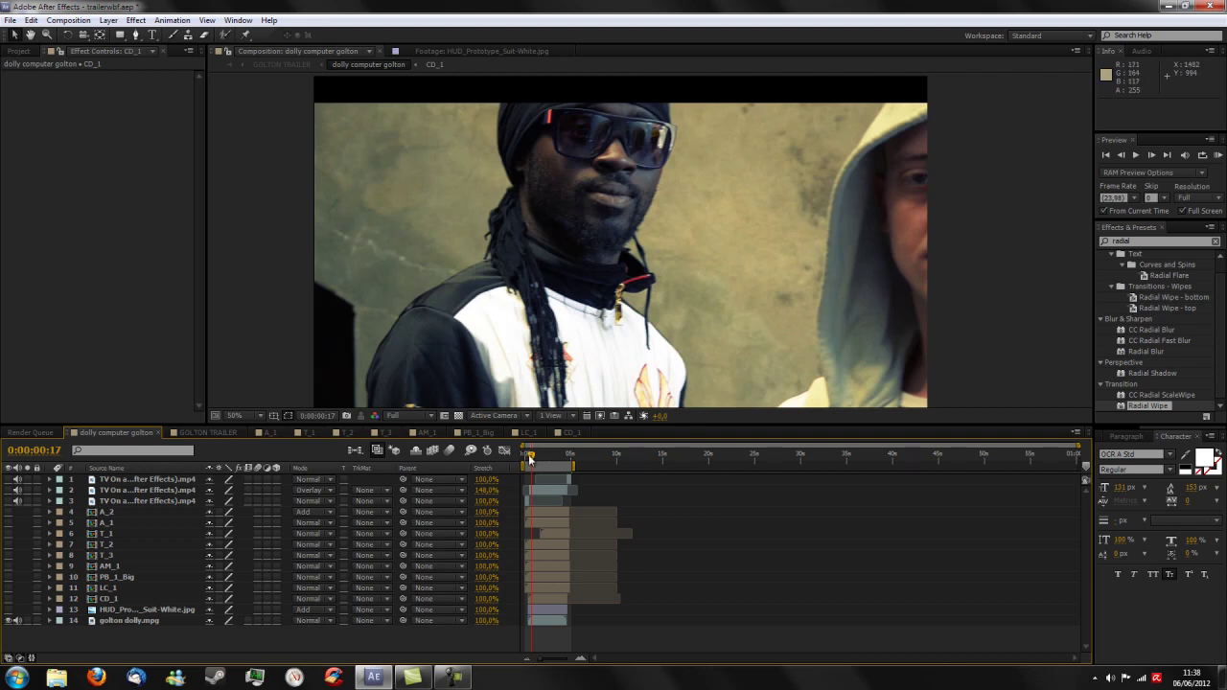
left_click_drag(529, 459, 546, 457)
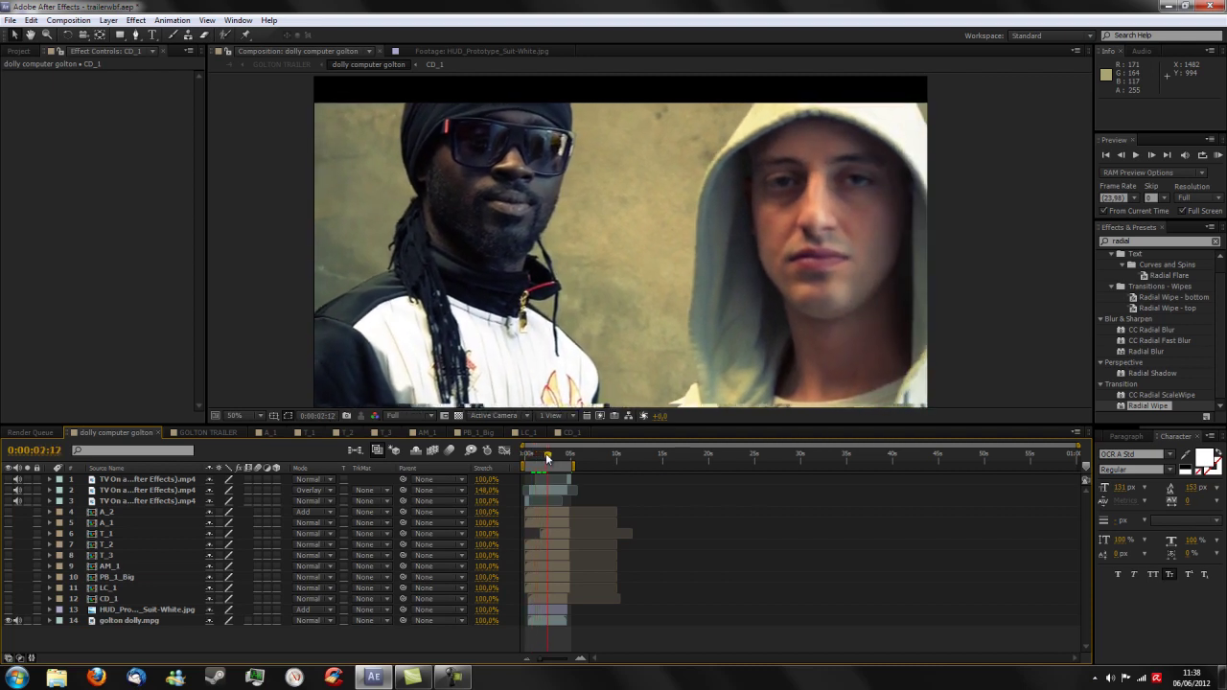
mouse_move(545, 452)
left_mouse_down()
mouse_move(564, 455)
mouse_move(533, 460)
mouse_move(551, 457)
left_mouse_up()
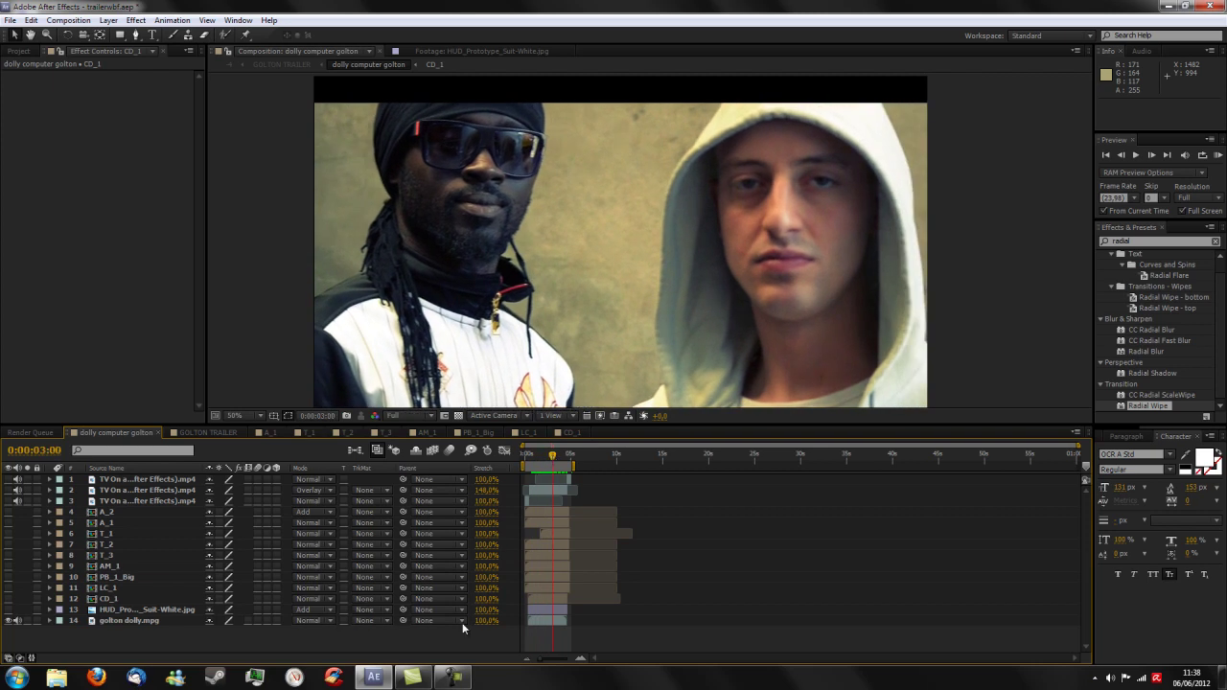
left_click_drag(553, 460, 538, 462)
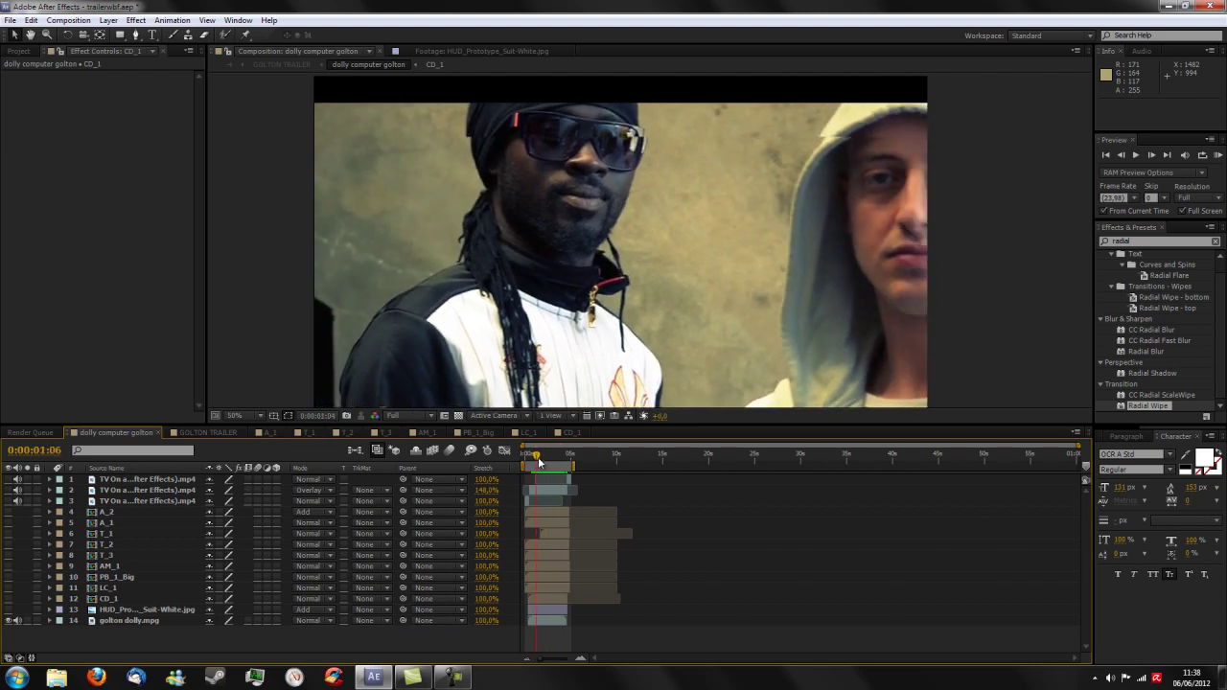
left_click_drag(537, 457, 561, 457)
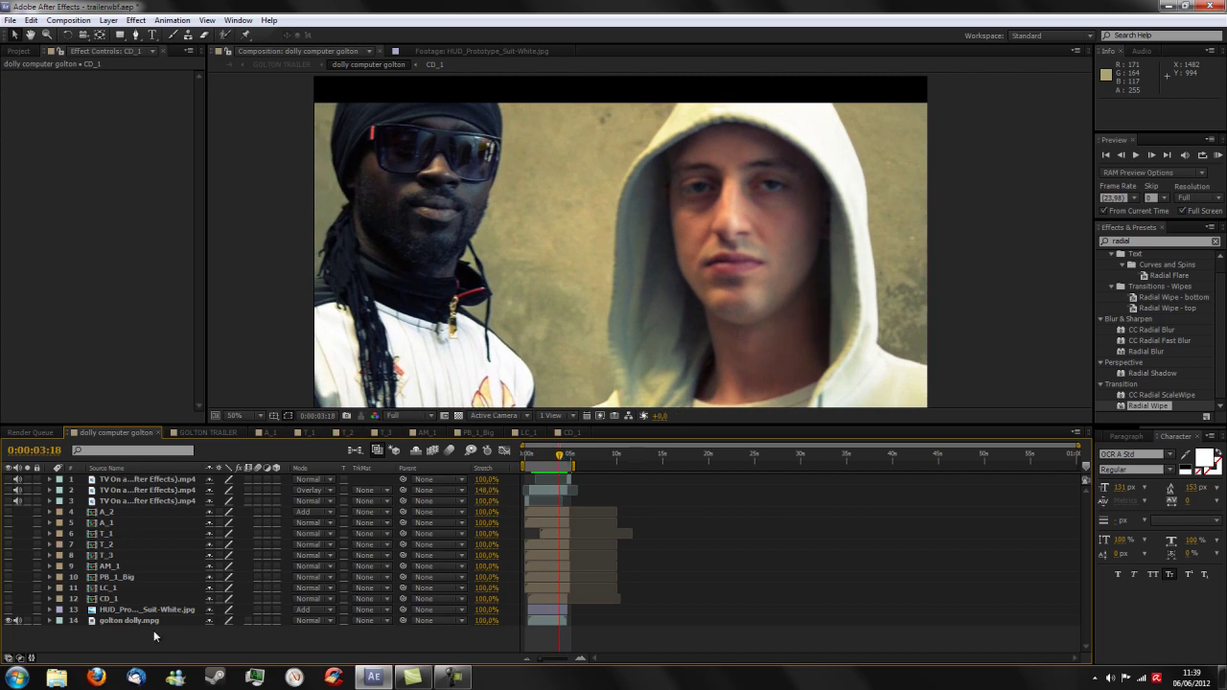
left_click(8, 610)
left_click(9, 610)
left_click(9, 610)
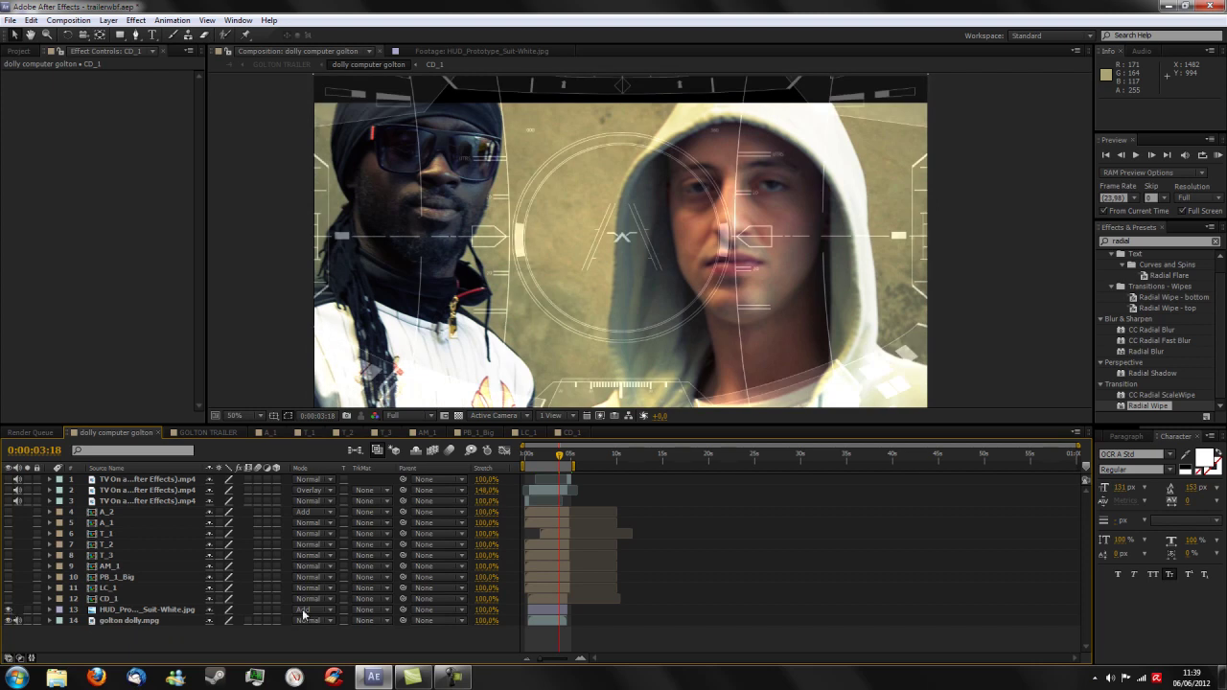
Step: Compare the HUD with and without the dolly footage and inspect the HUD layer's Transform properties
left_click(9, 620)
left_click(9, 620)
left_click(185, 612)
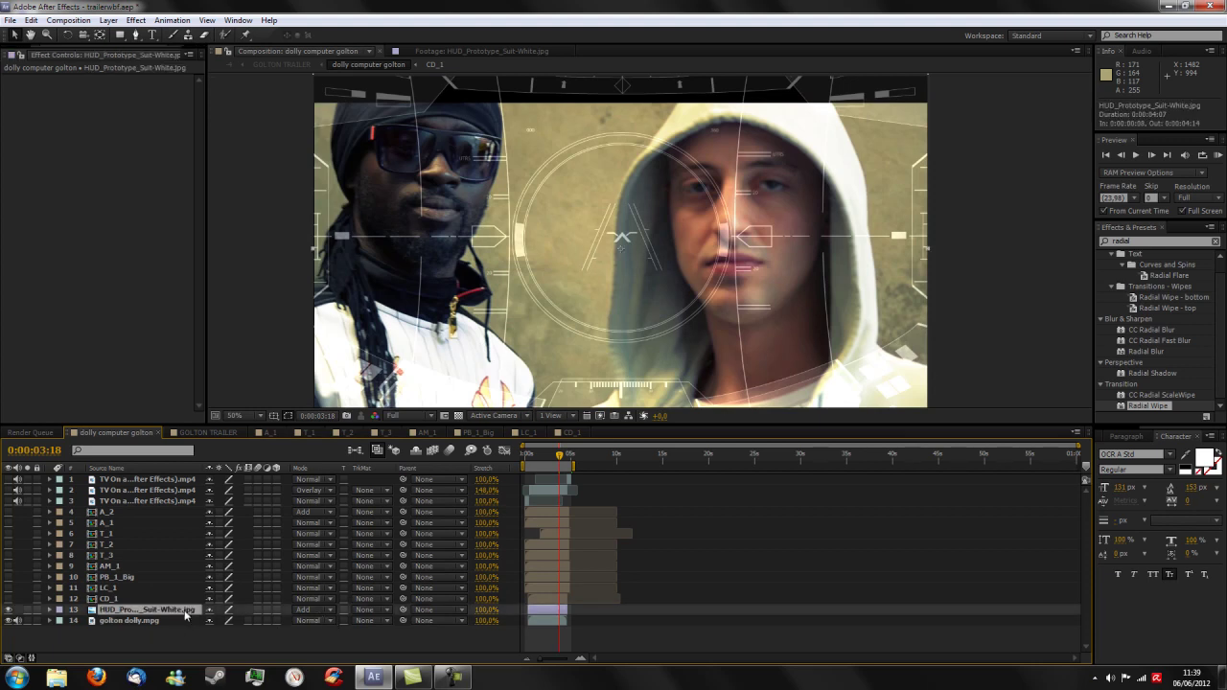
left_click(50, 610)
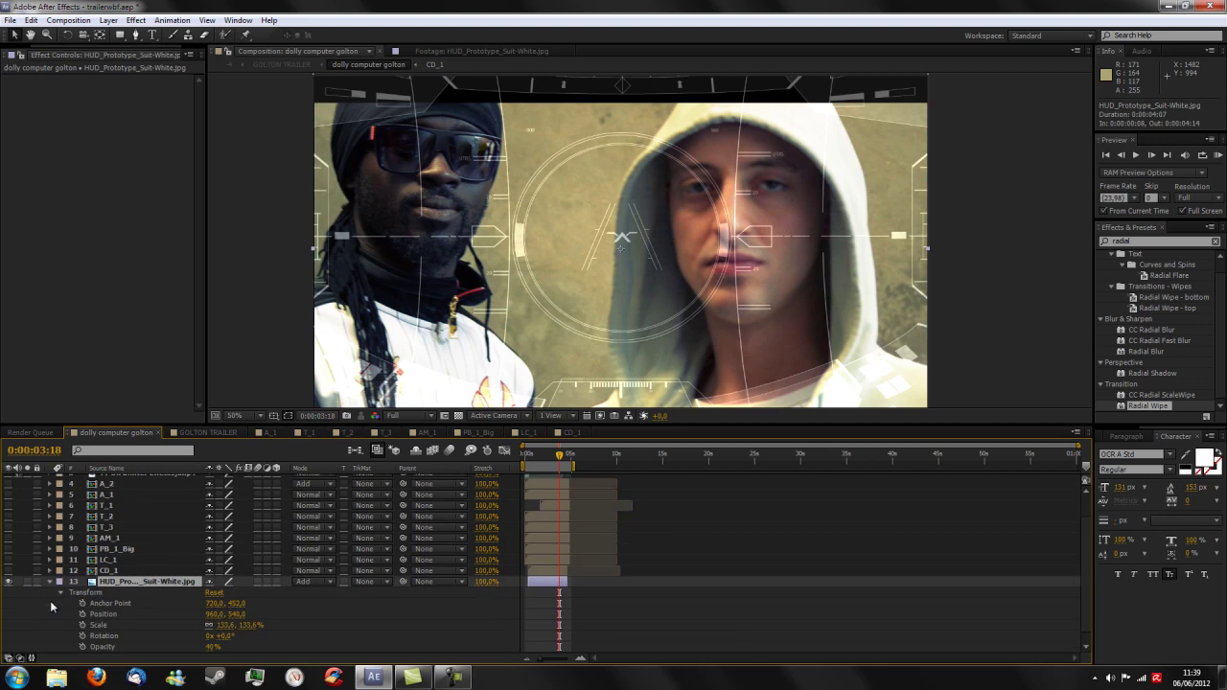
left_click(50, 581)
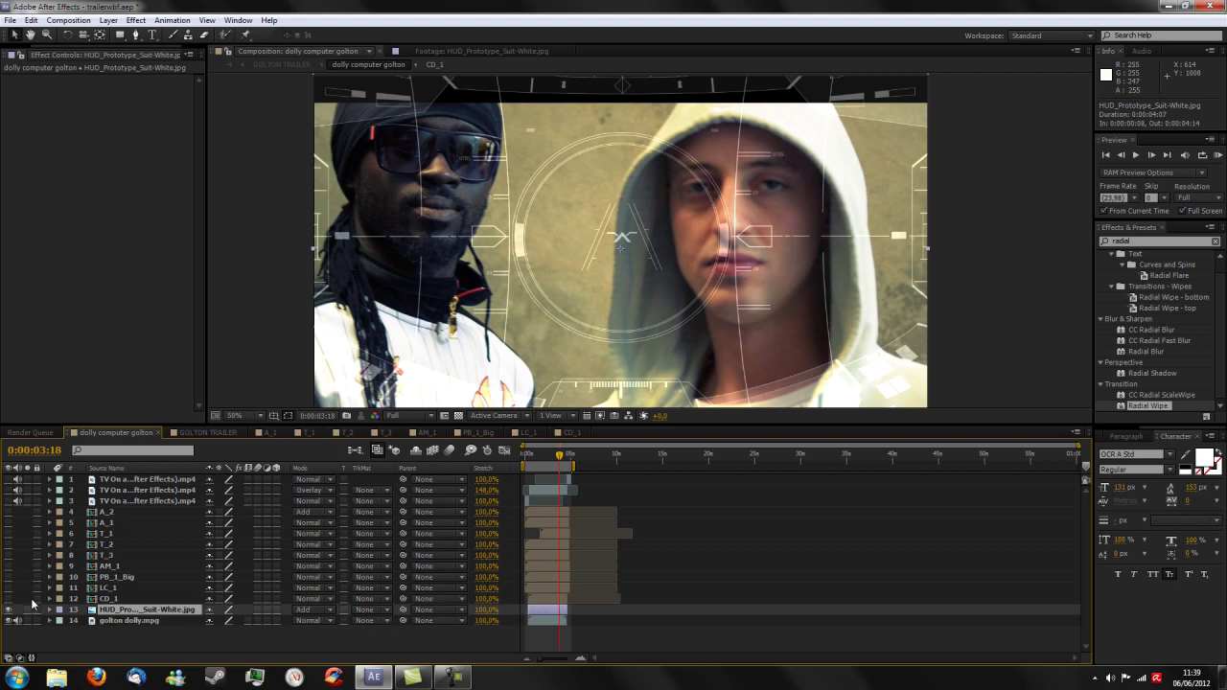
Step: Switch on layer 4 (A_2) to add the centre targeting bracket
left_click(8, 512)
left_click(7, 512)
left_click(8, 513)
Step: Preview the composition and park the playhead at about one second
left_click(530, 457)
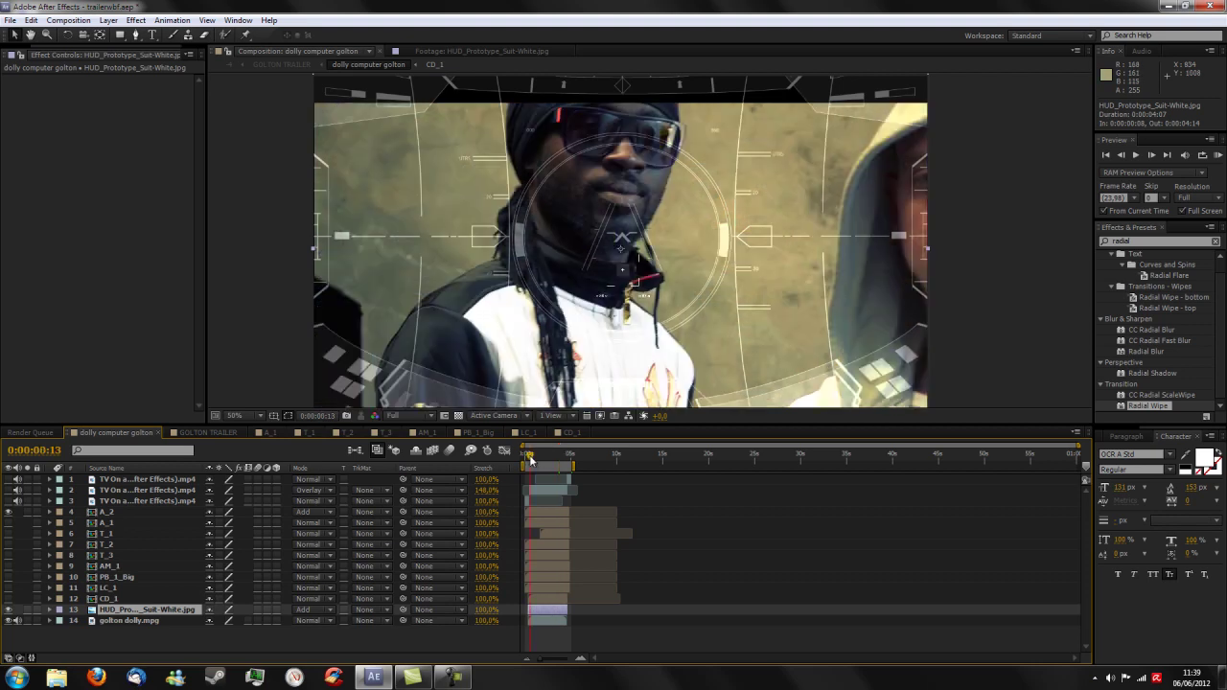
key("space")
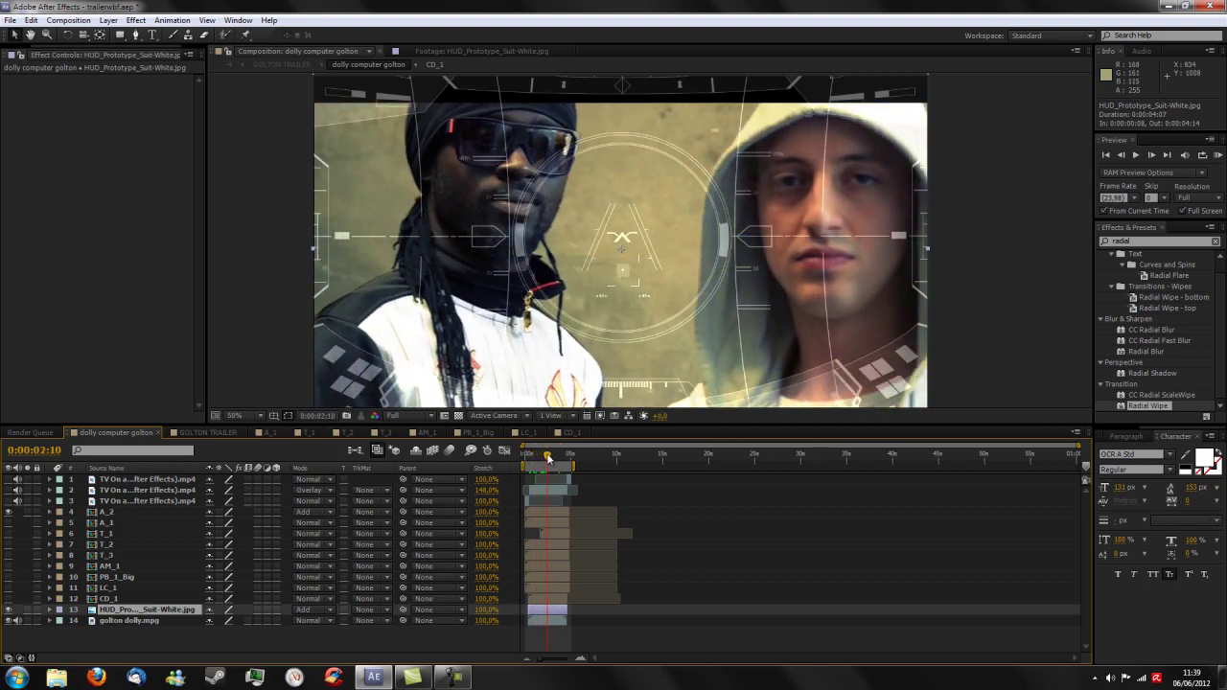
scroll(660, 254, "up", 2)
left_click_drag(531, 456, 567, 459)
key("comma")
key("comma")
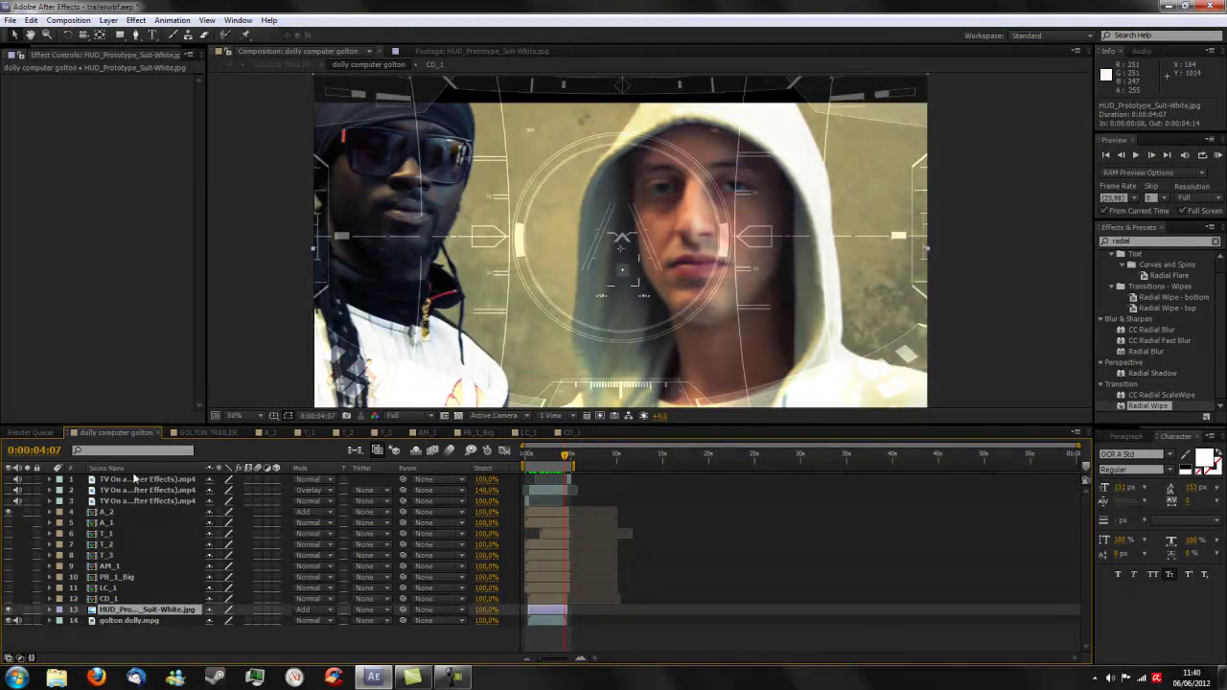
Step: Switch on the A_1, T_2, T_3, AM_1, PB_1_Big and LC_1 layers, then return to frame 0
left_click(9, 522)
left_click(8, 543)
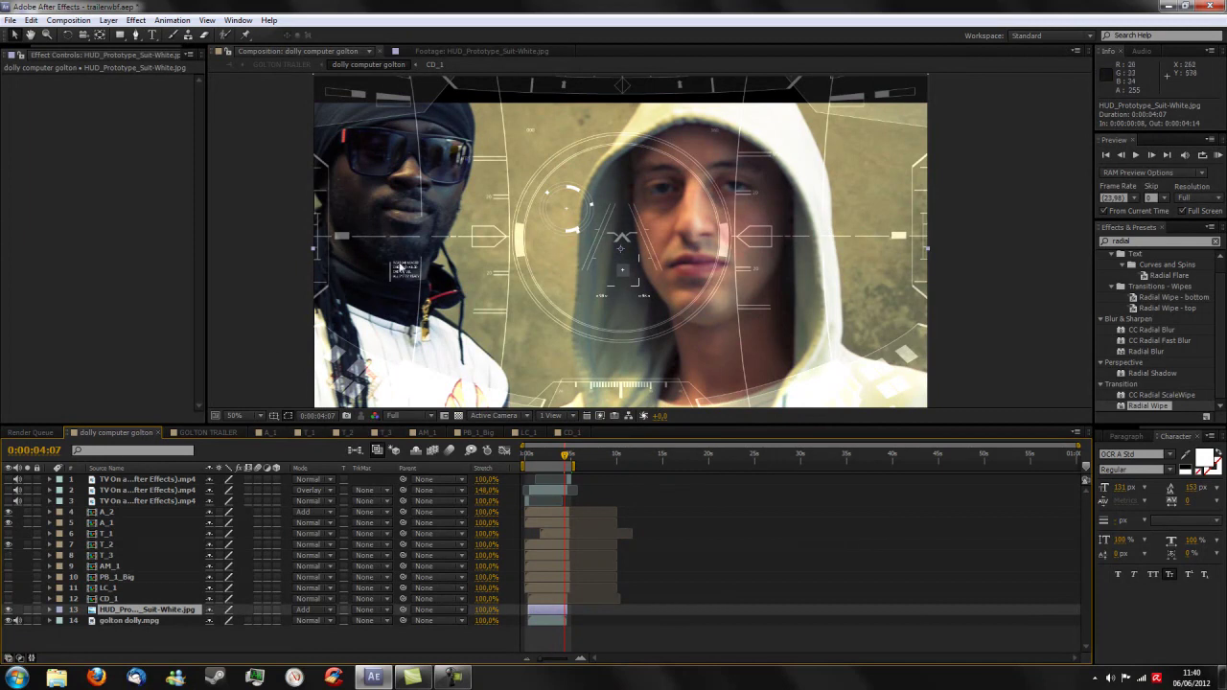
left_click(8, 555)
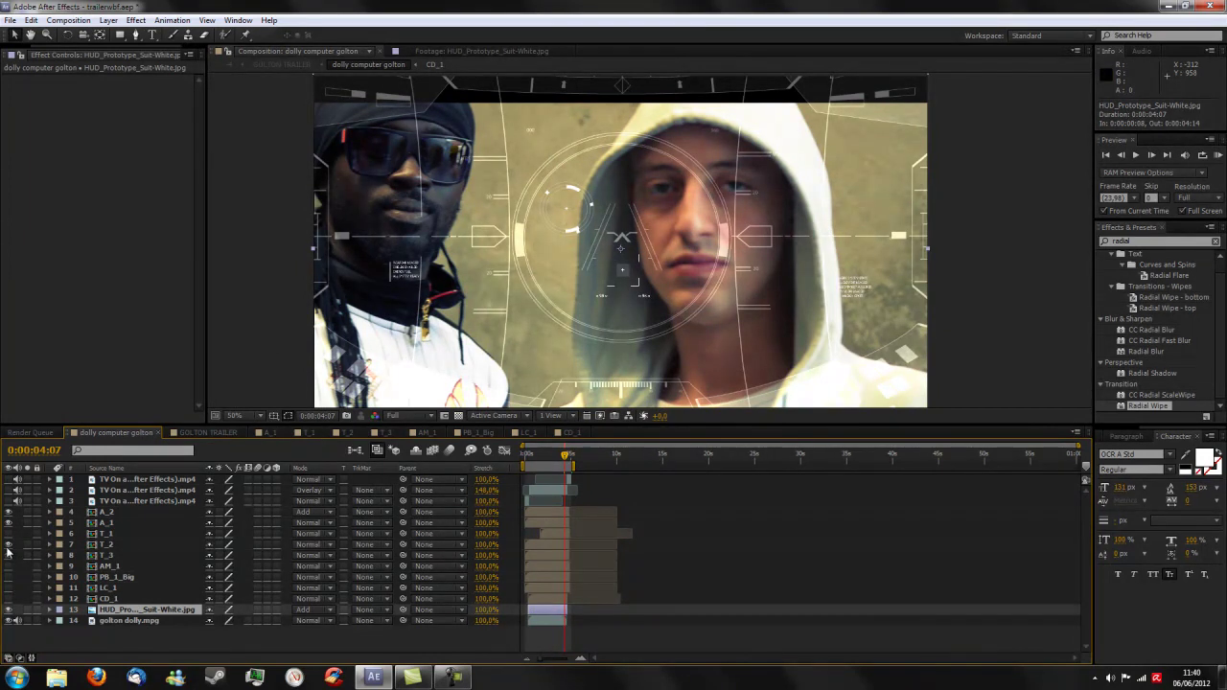
left_click(9, 566)
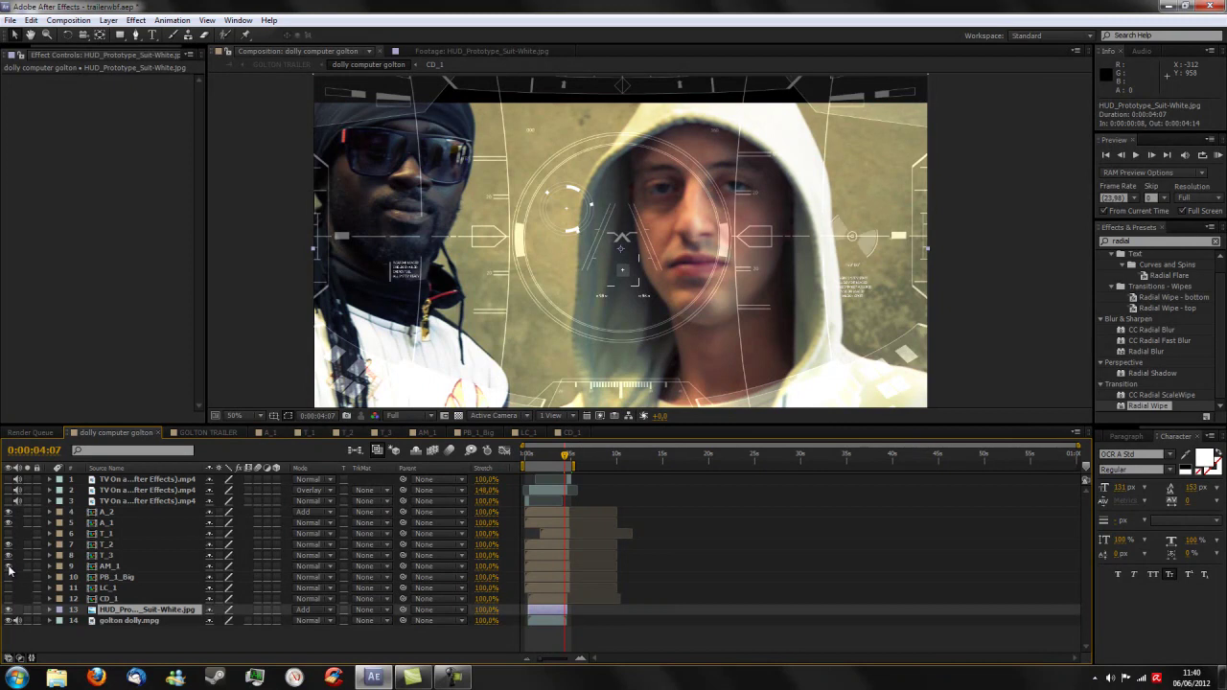
left_click(9, 577)
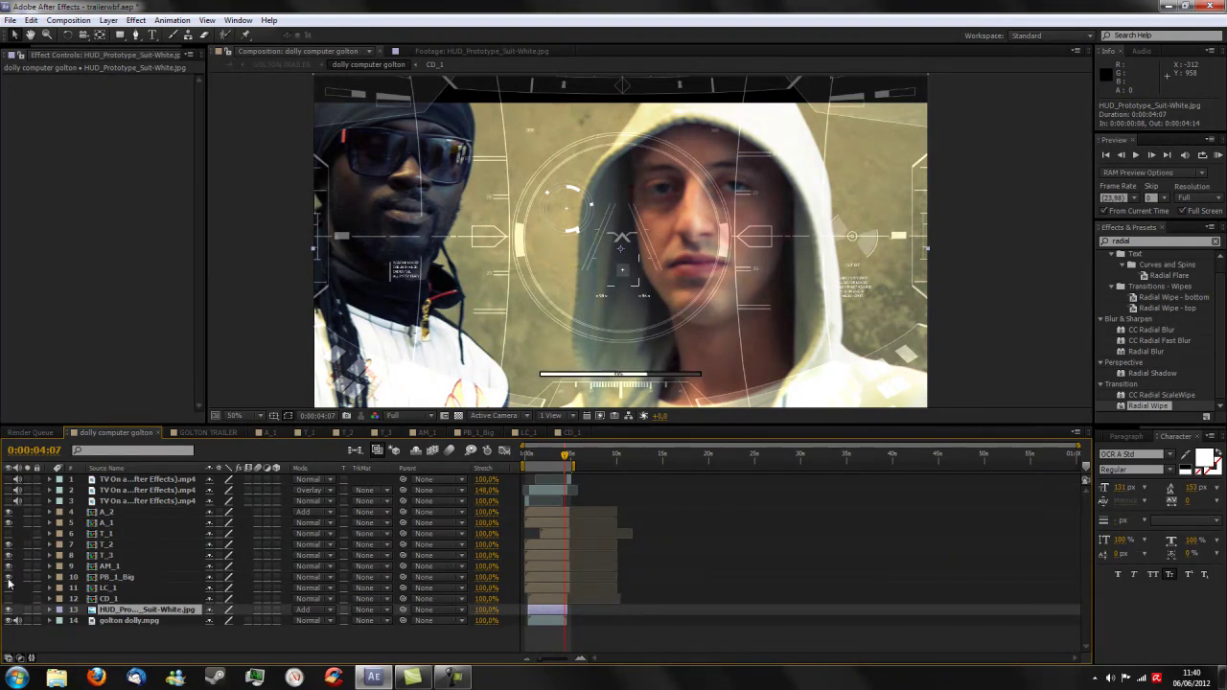
left_click(9, 588)
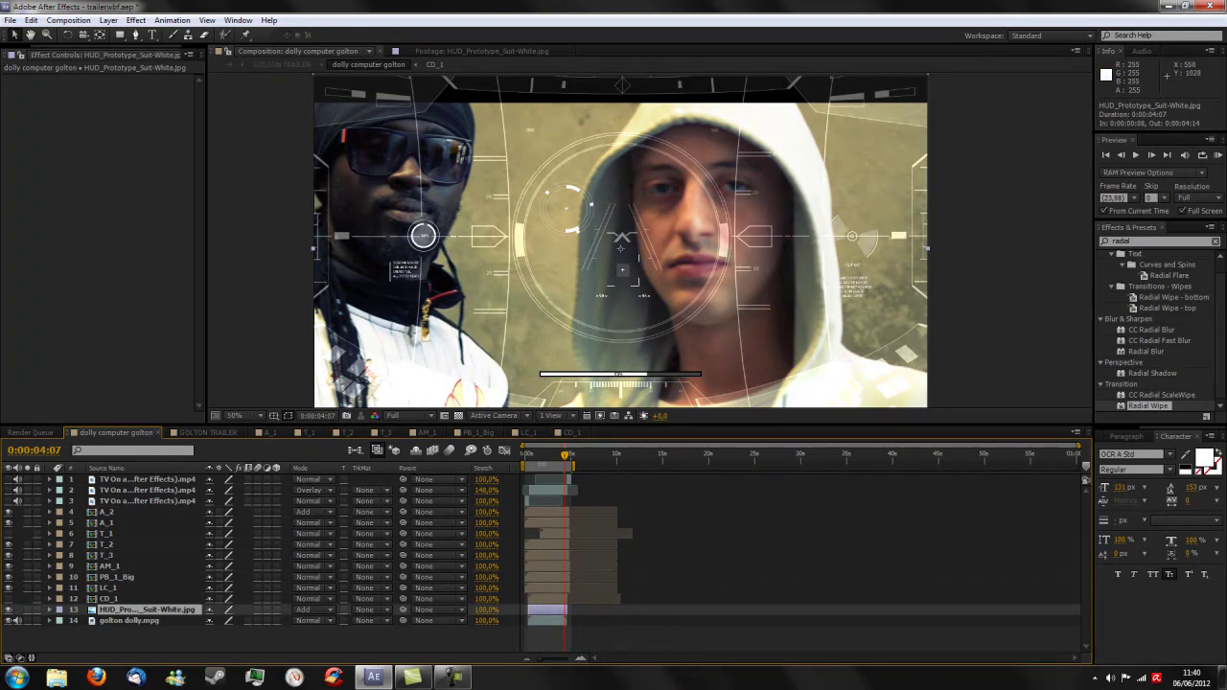
left_click(528, 458)
left_click(521, 464)
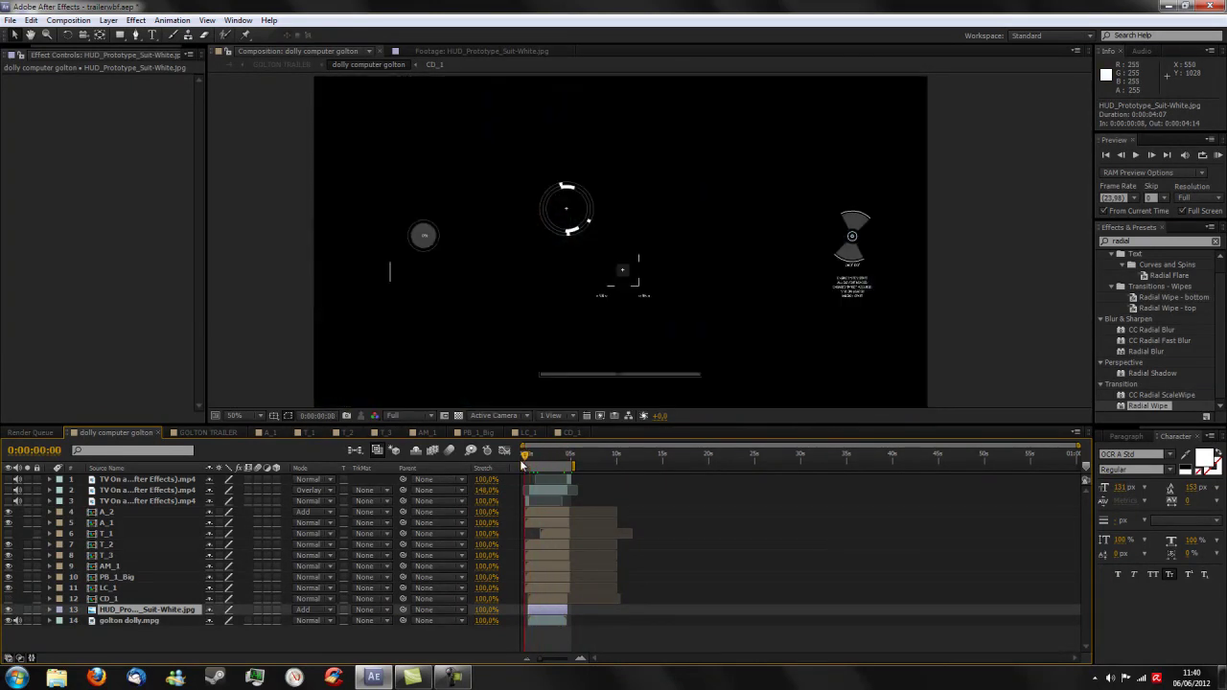
mouse_move(519, 459)
left_mouse_down()
mouse_move(567, 456)
mouse_move(523, 460)
left_mouse_up()
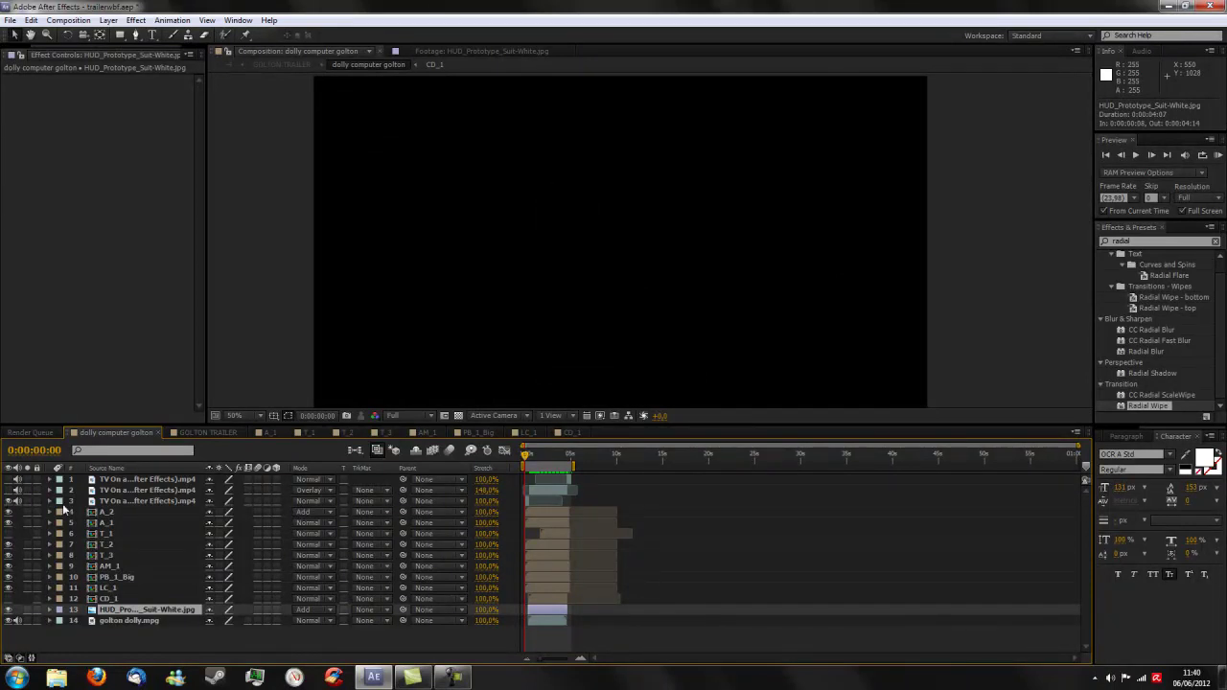
left_click_drag(525, 456, 532, 457)
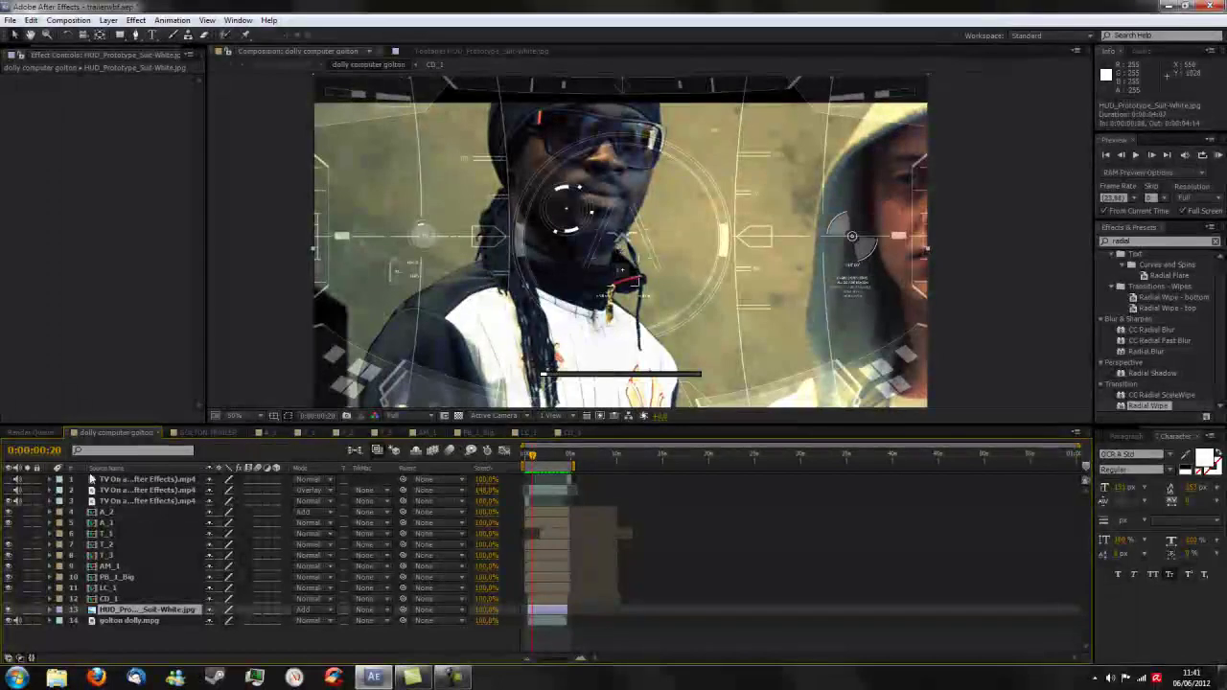
mouse_move(533, 461)
left_mouse_down()
mouse_move(582, 451)
mouse_move(512, 454)
left_mouse_up()
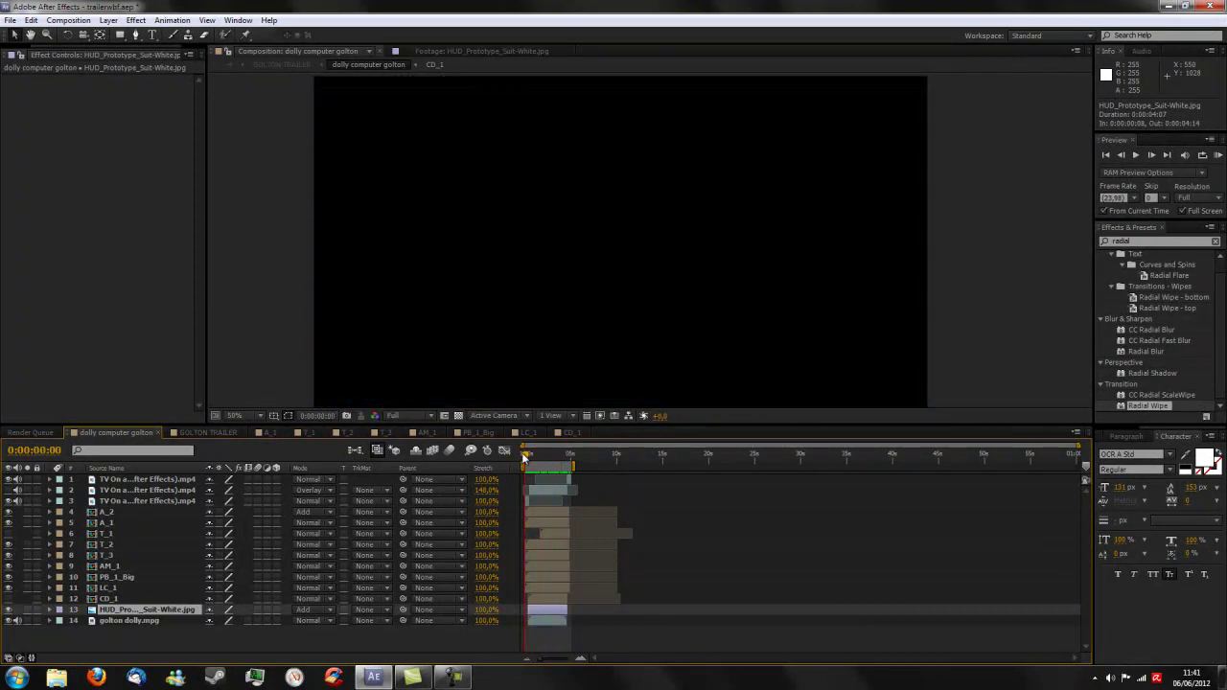
Step: Preview the opening and turn on the TV scanline texture layer
key("space")
left_click_drag(523, 458, 547, 454)
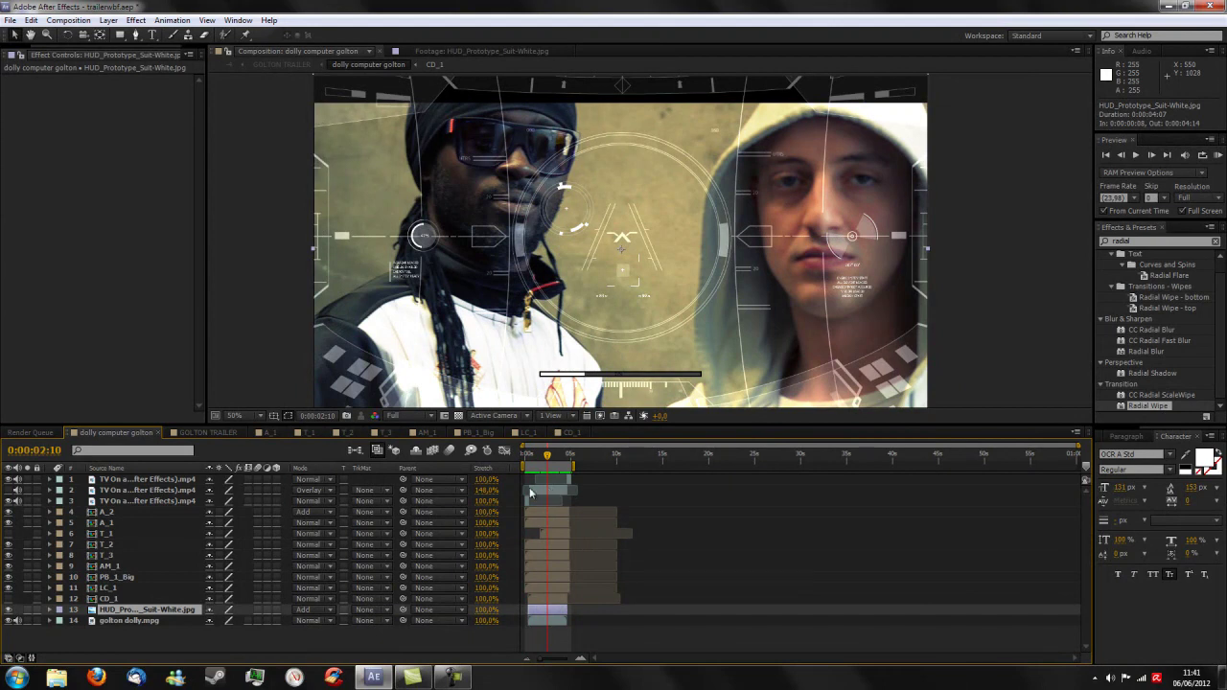
left_click(10, 490)
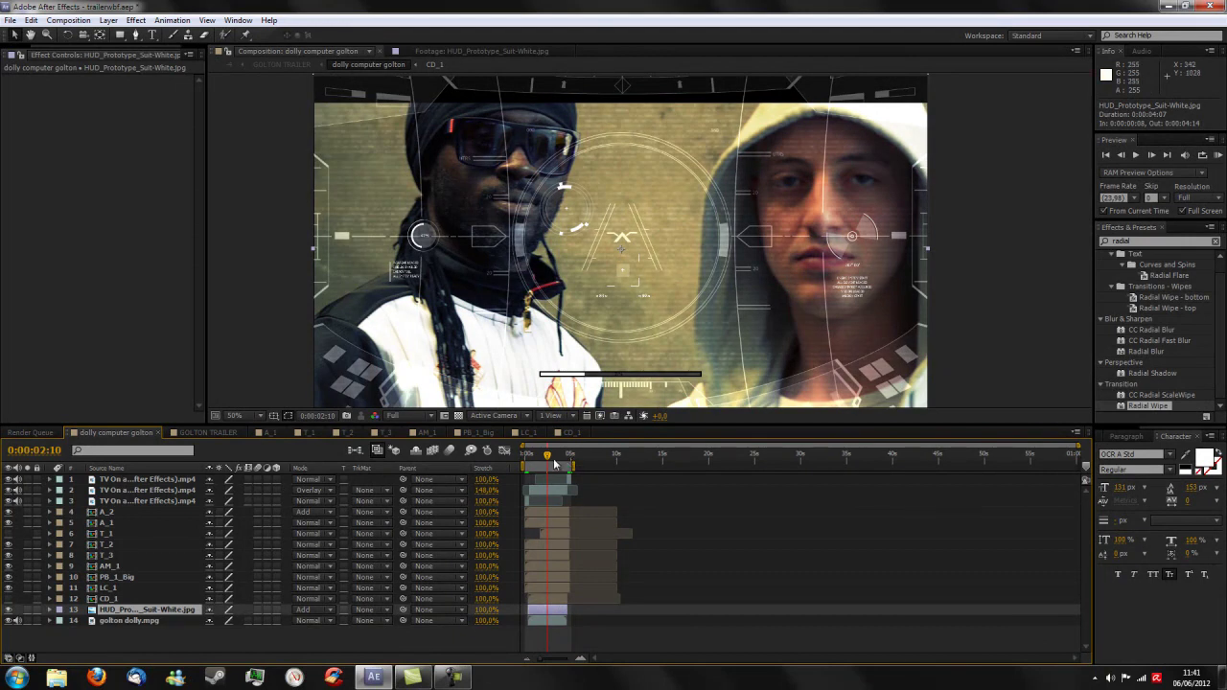
mouse_move(553, 463)
left_mouse_down()
mouse_move(534, 461)
mouse_move(570, 457)
mouse_move(542, 459)
mouse_move(557, 457)
left_mouse_up()
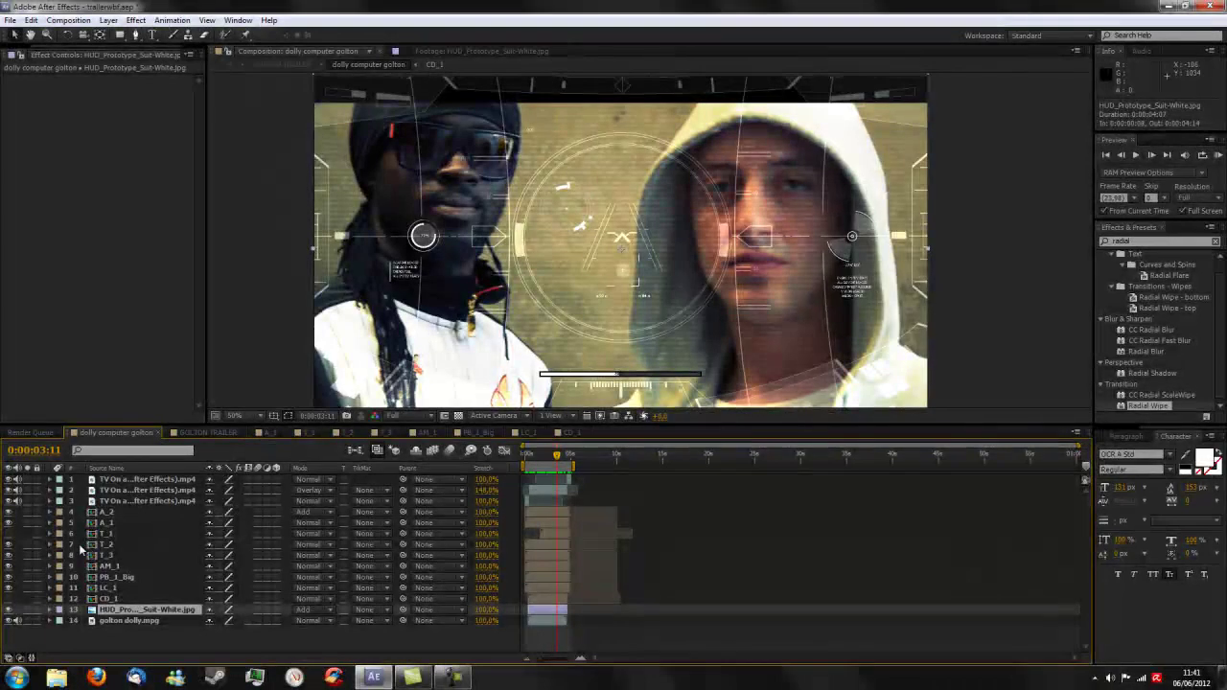
Step: Show and select the red circle CD_1 layer, then preview it from the start
left_click(11, 599)
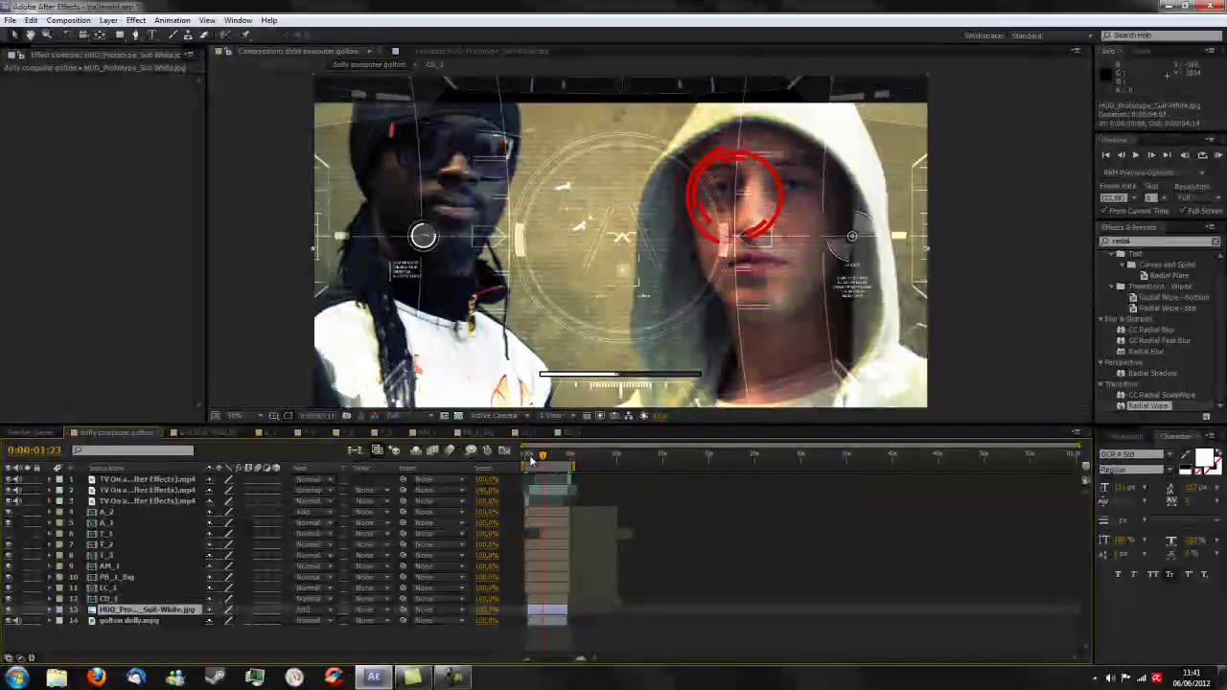
left_click(520, 458)
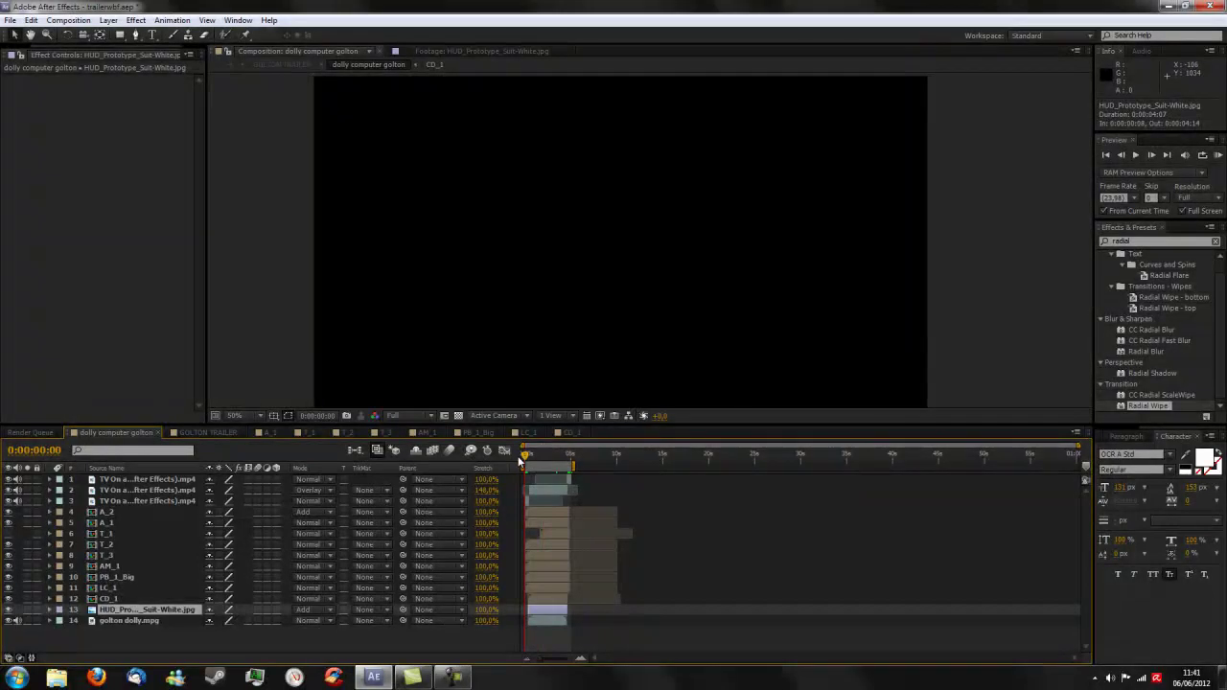
left_click(554, 600)
key("space")
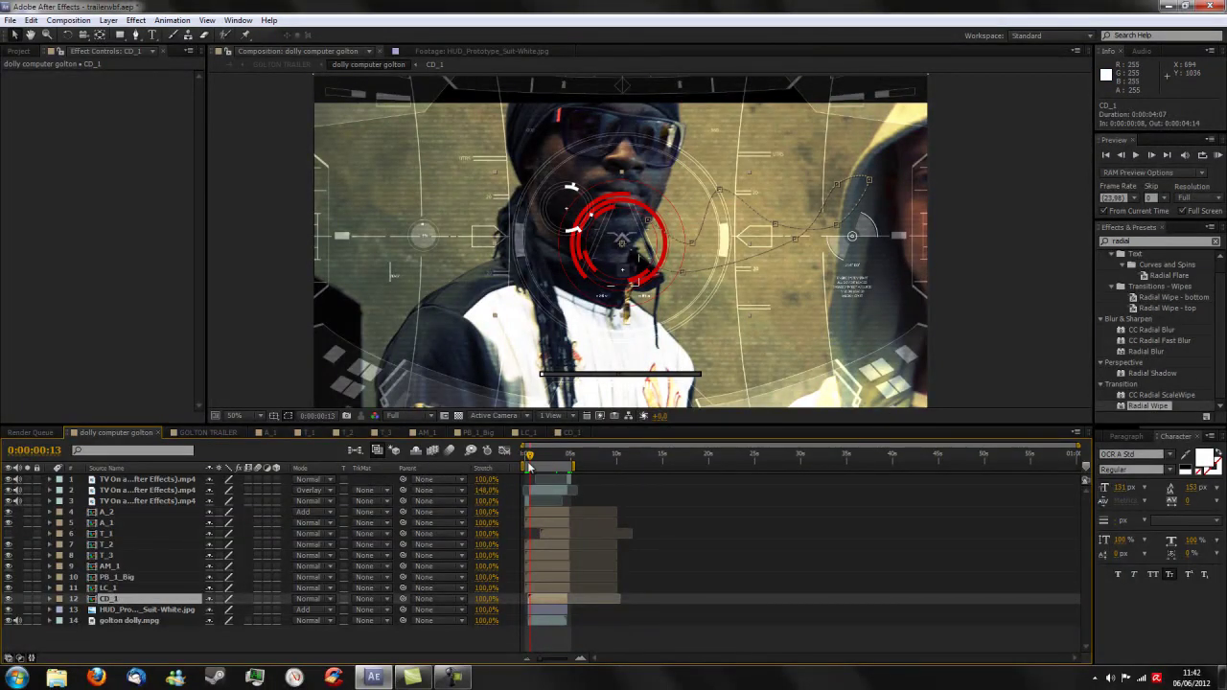
Step: Scrub the HUD animation back and forth between 0 and 5 seconds
left_click_drag(530, 460, 556, 458)
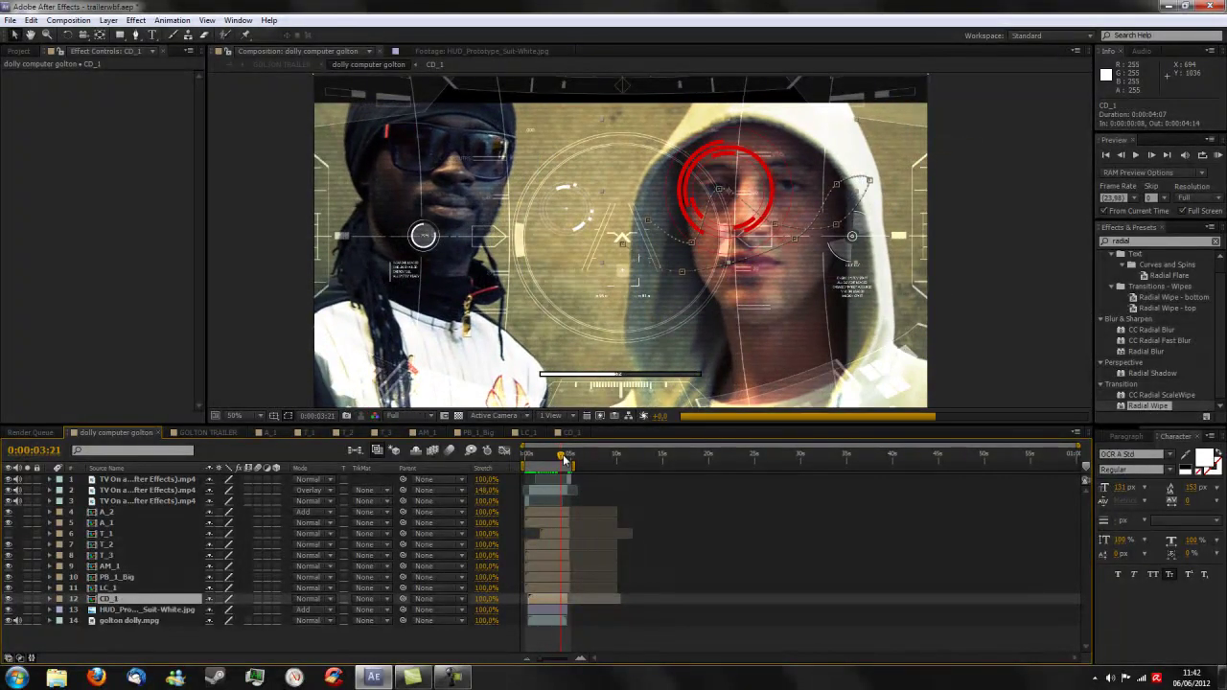
mouse_move(554, 458)
left_mouse_down()
mouse_move(573, 460)
mouse_move(524, 464)
left_mouse_up()
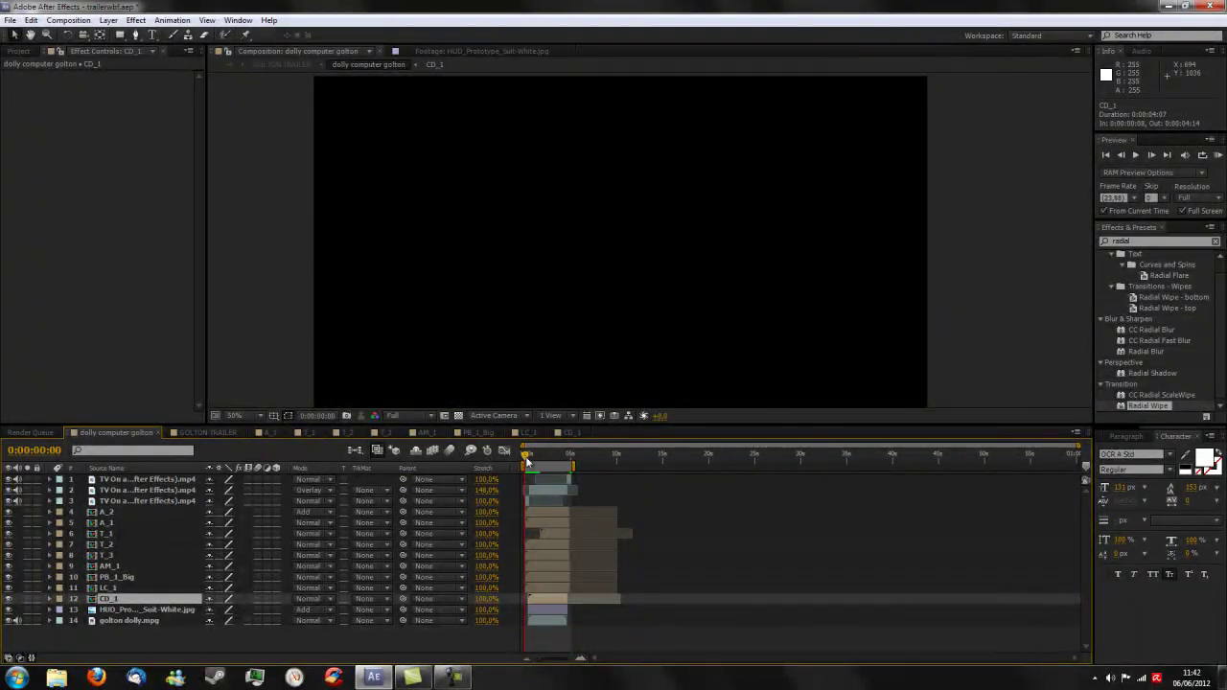
left_click_drag(525, 461, 551, 458)
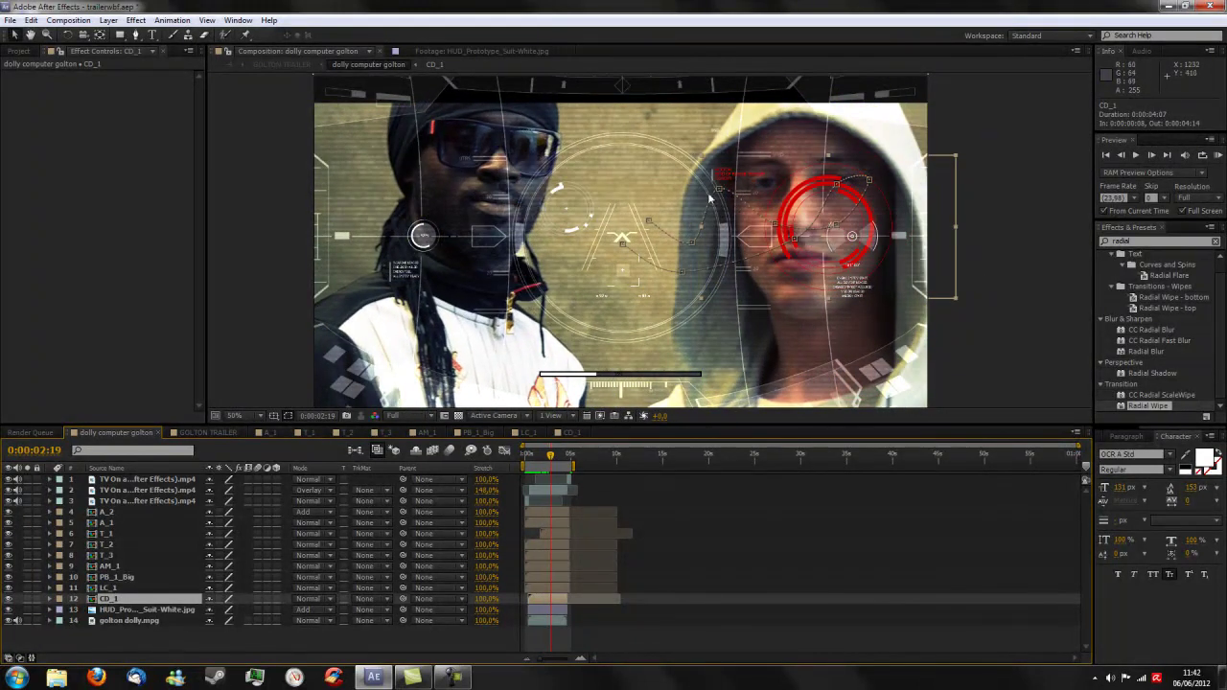
mouse_move(551, 458)
left_mouse_down()
mouse_move(570, 458)
mouse_move(518, 459)
mouse_move(576, 454)
left_mouse_up()
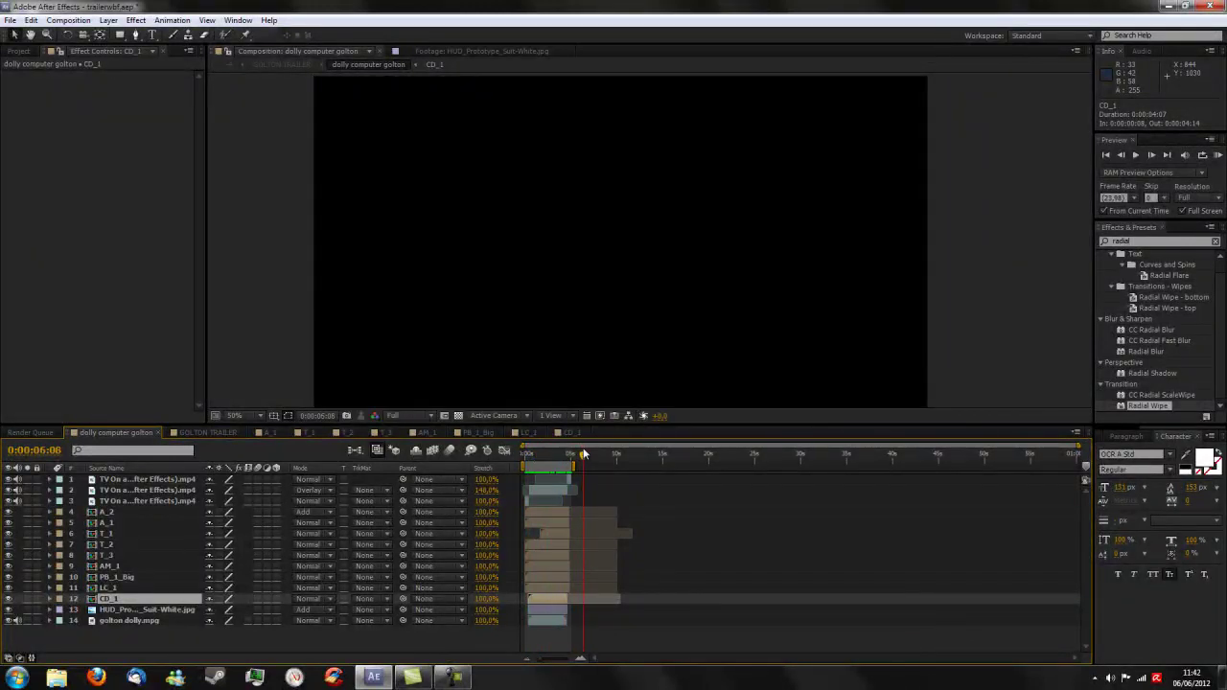
left_click_drag(547, 461, 576, 457)
Step: Switch to the GOLTON TRAILER composition and move its playhead back to the start
left_click(204, 432)
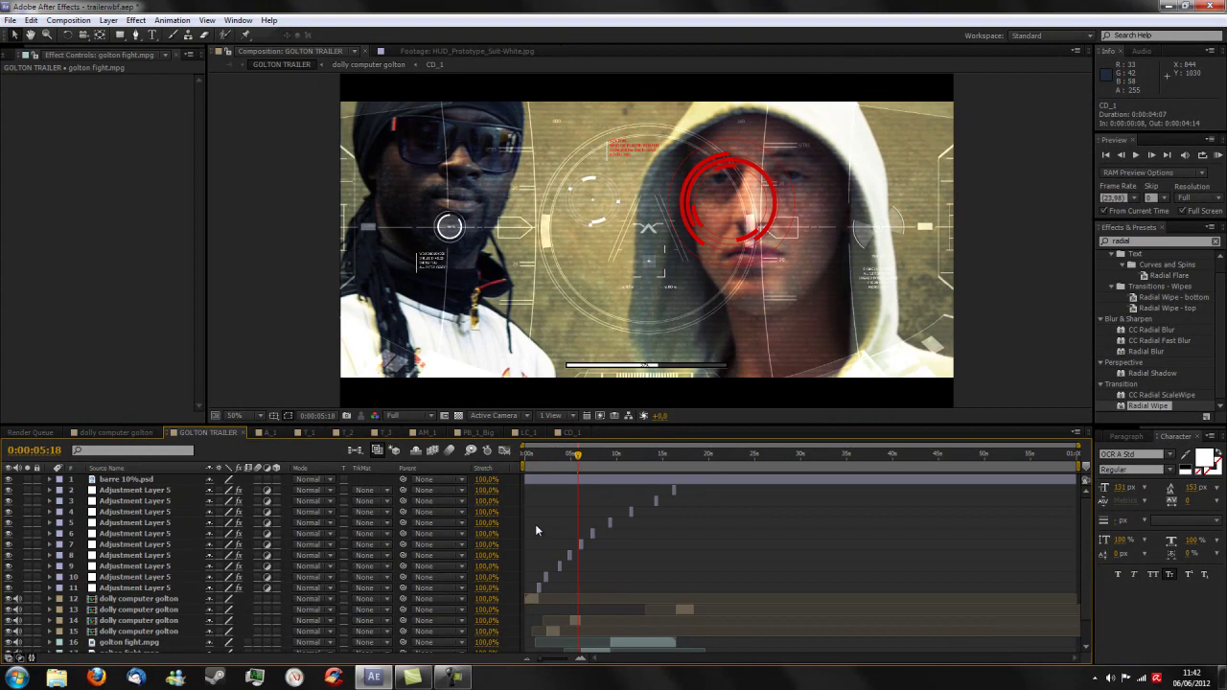
left_click_drag(575, 459, 511, 462)
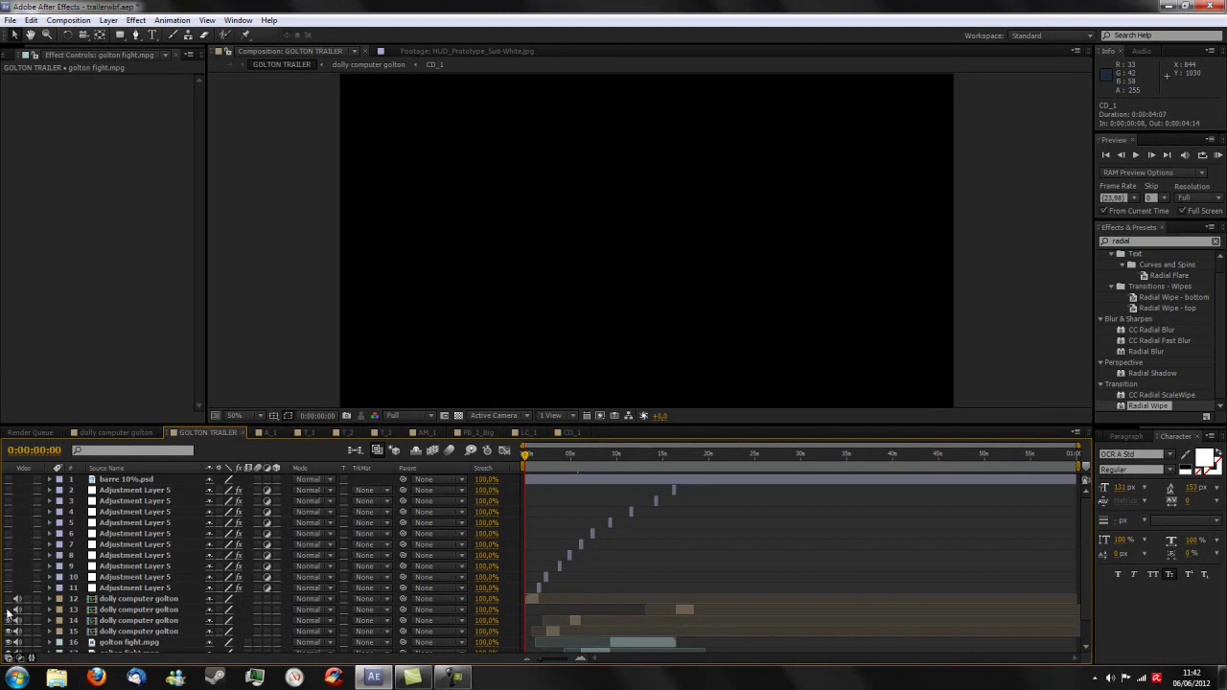
scroll(7, 648, "down", 1)
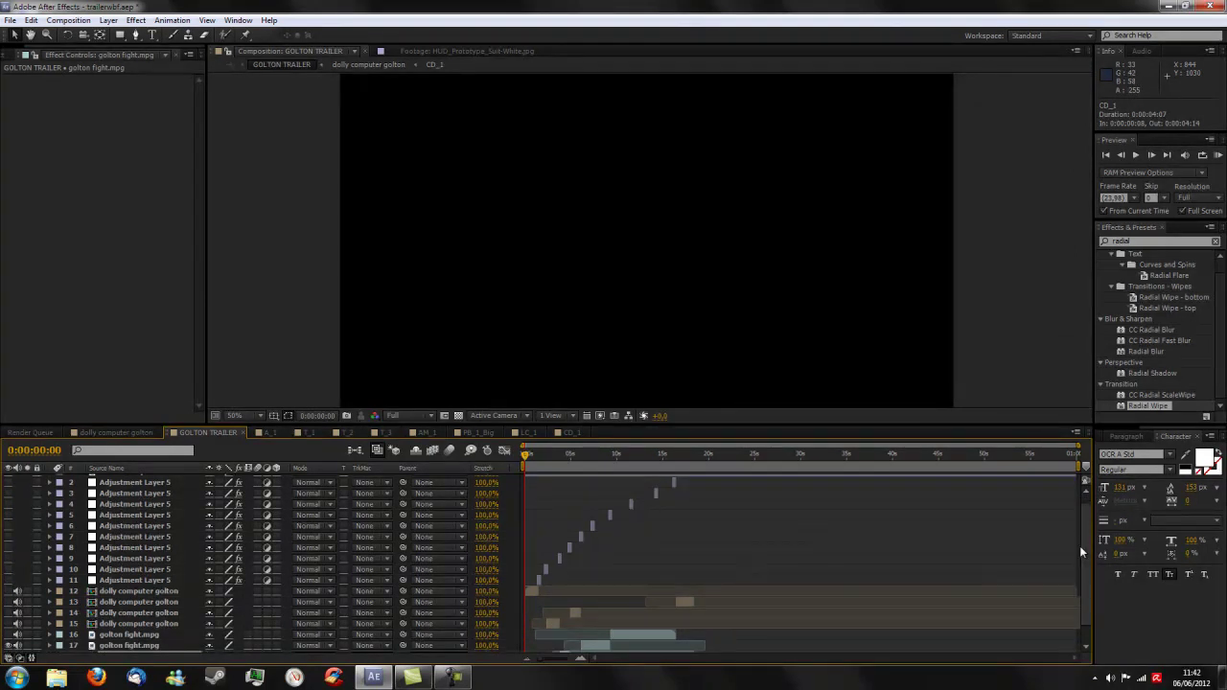
scroll(1086, 541, "down", 2)
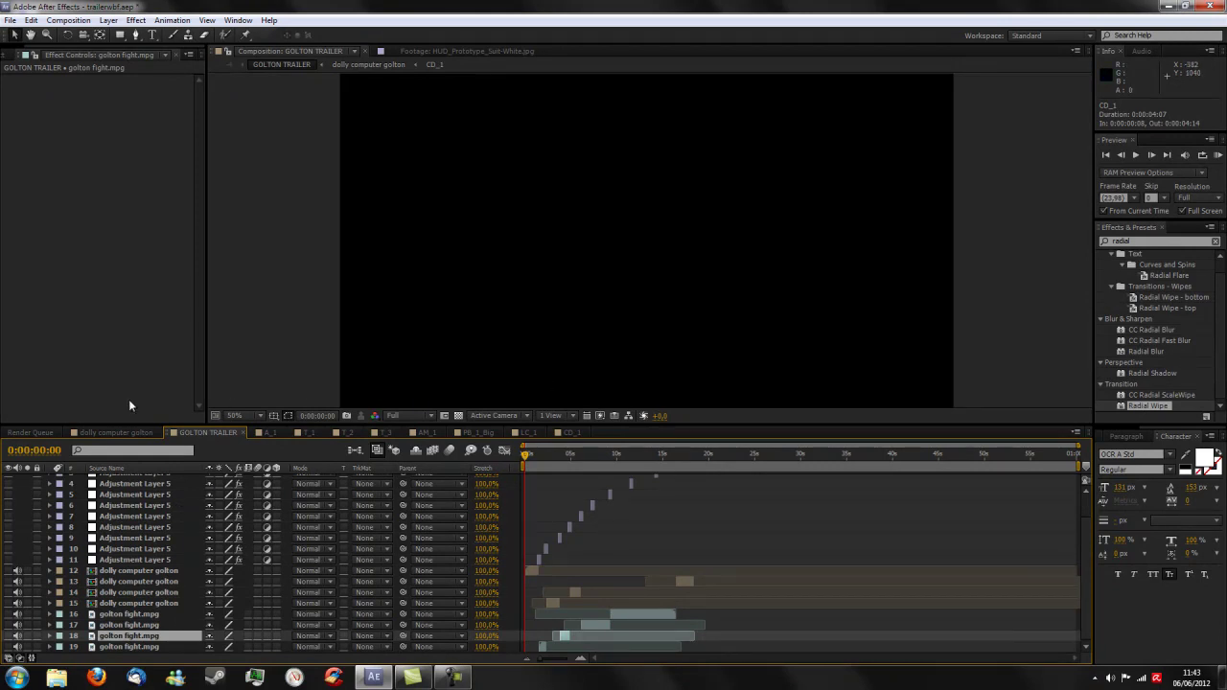
Step: Glance at the dolly computer golton timeline and render queue, then show the Project panel
left_click(31, 434)
left_click(115, 432)
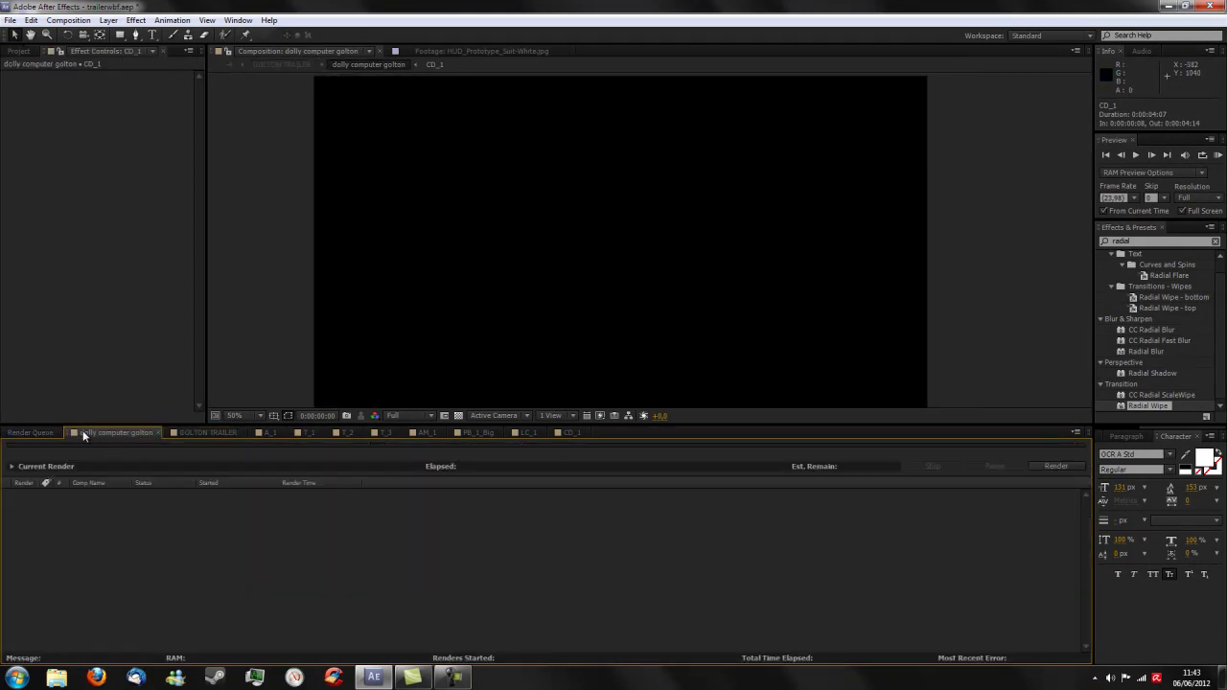
left_click(197, 434)
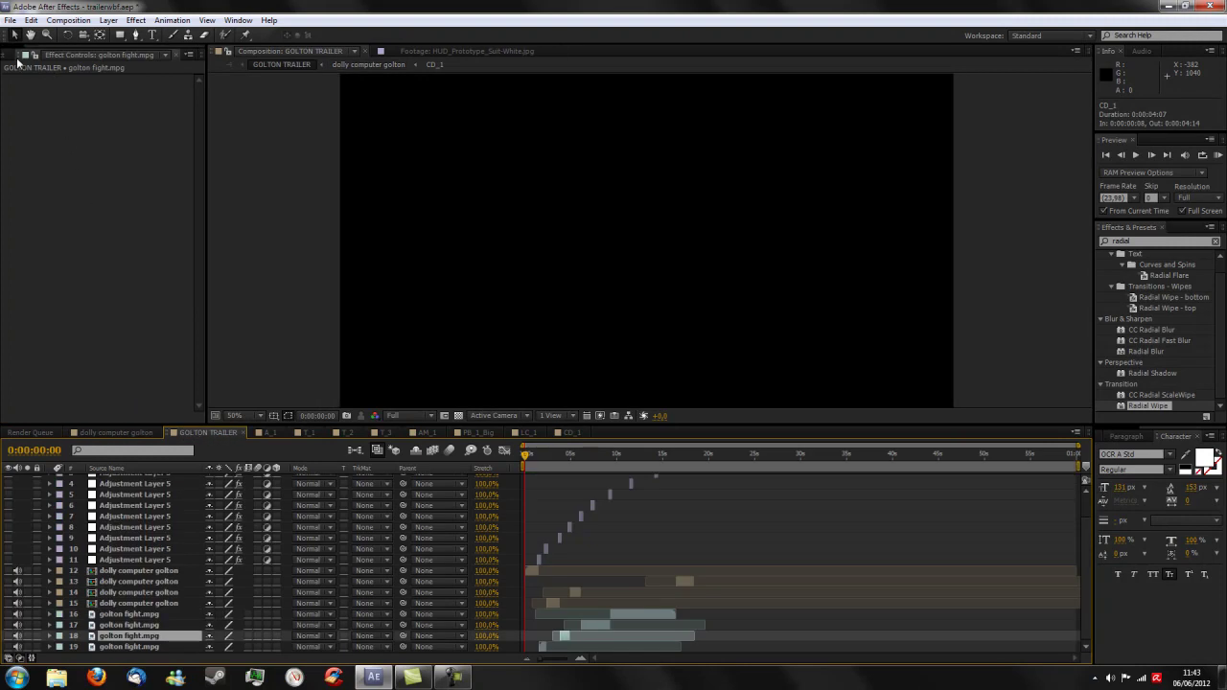
left_click(12, 56)
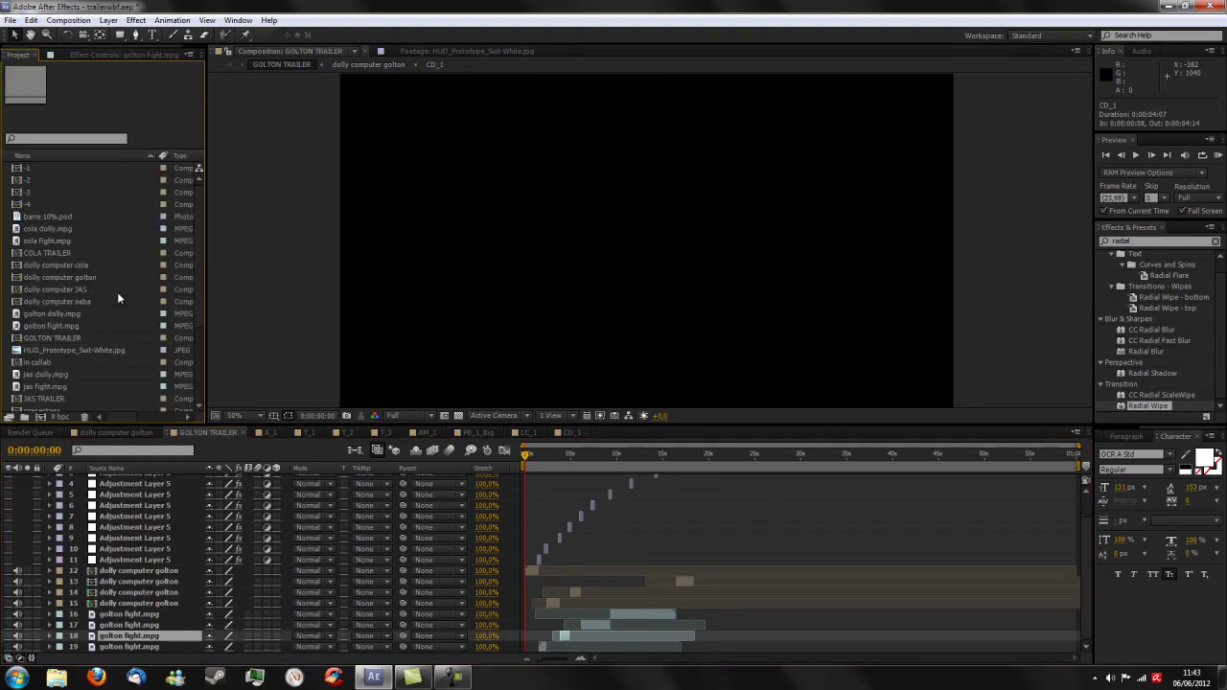
Step: Open golton fight.mpg in the Footage viewer, scrub through it, then widen the trailer timeline
double_click(61, 325)
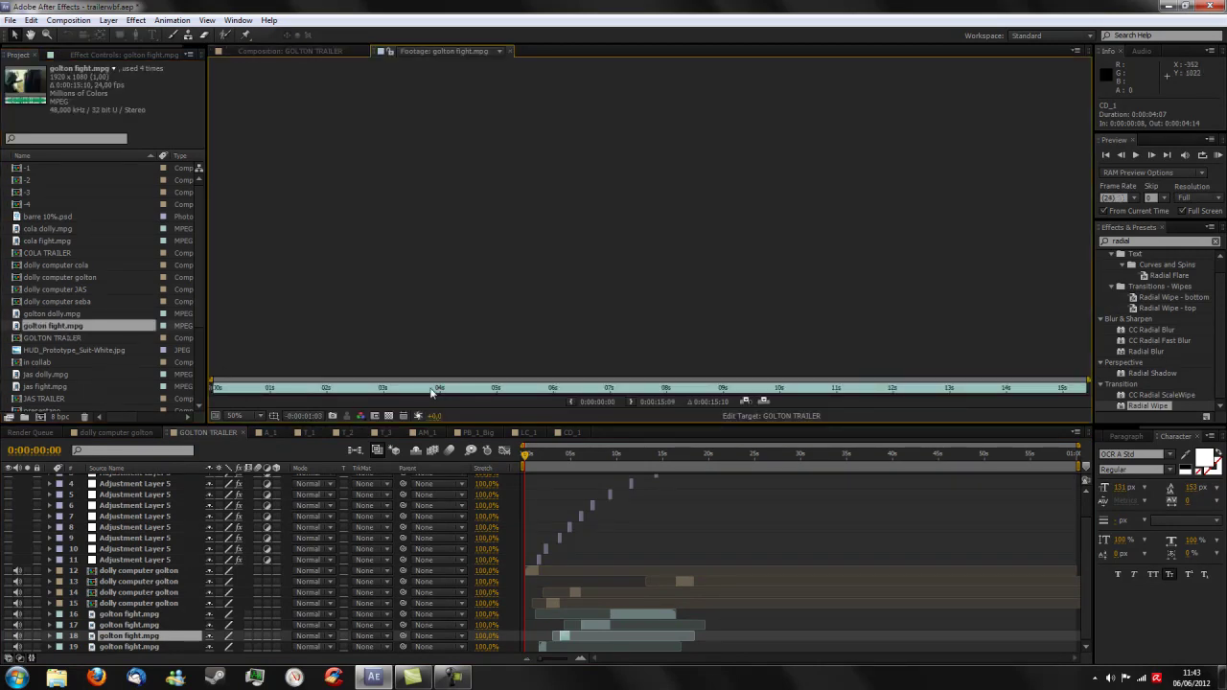
left_click(215, 389)
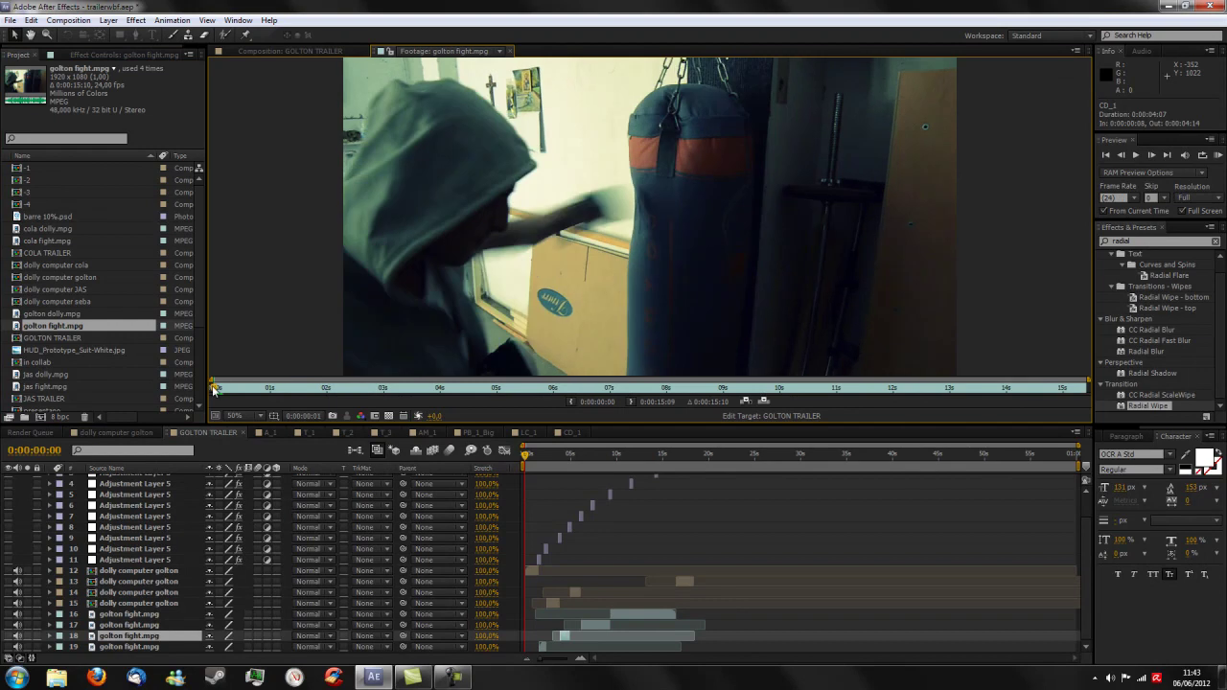
left_click_drag(214, 389, 929, 392)
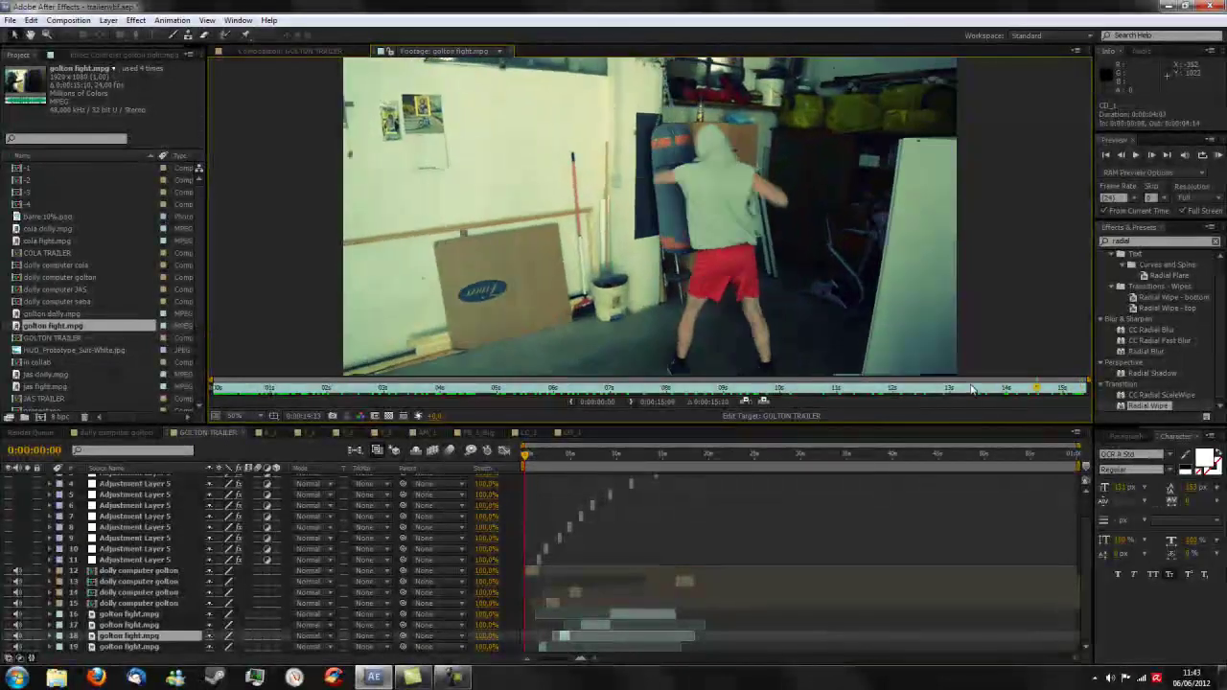
left_click_drag(929, 393, 213, 387)
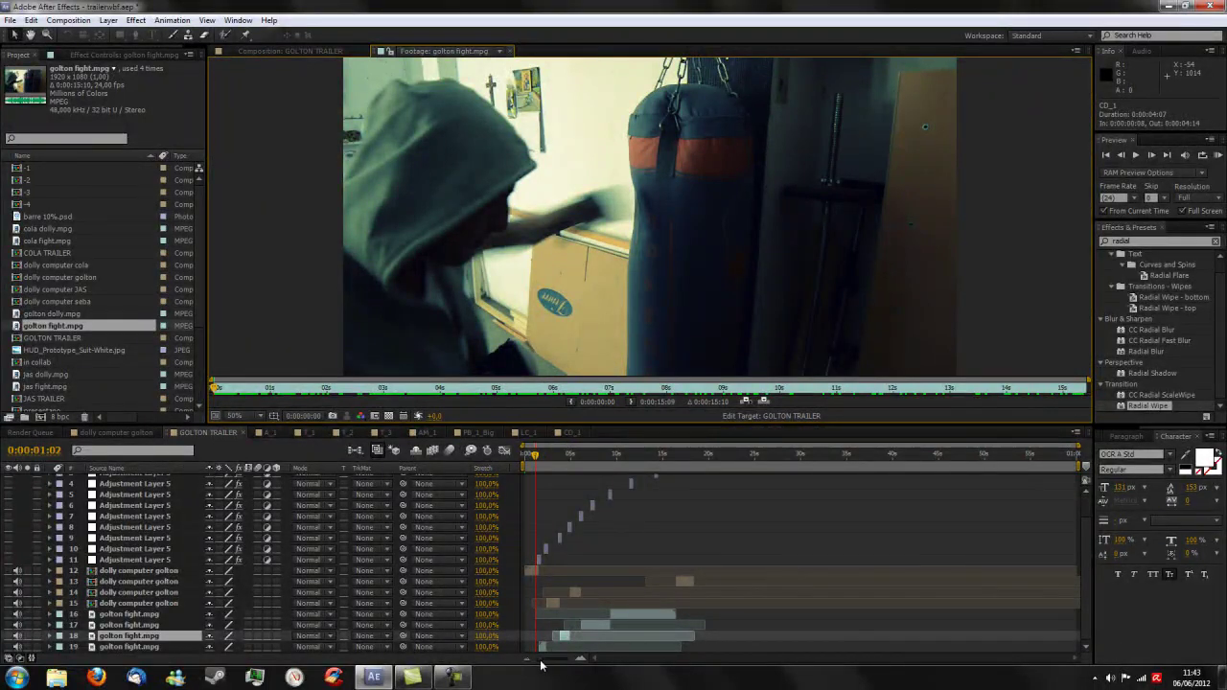
left_click_drag(541, 664, 558, 658)
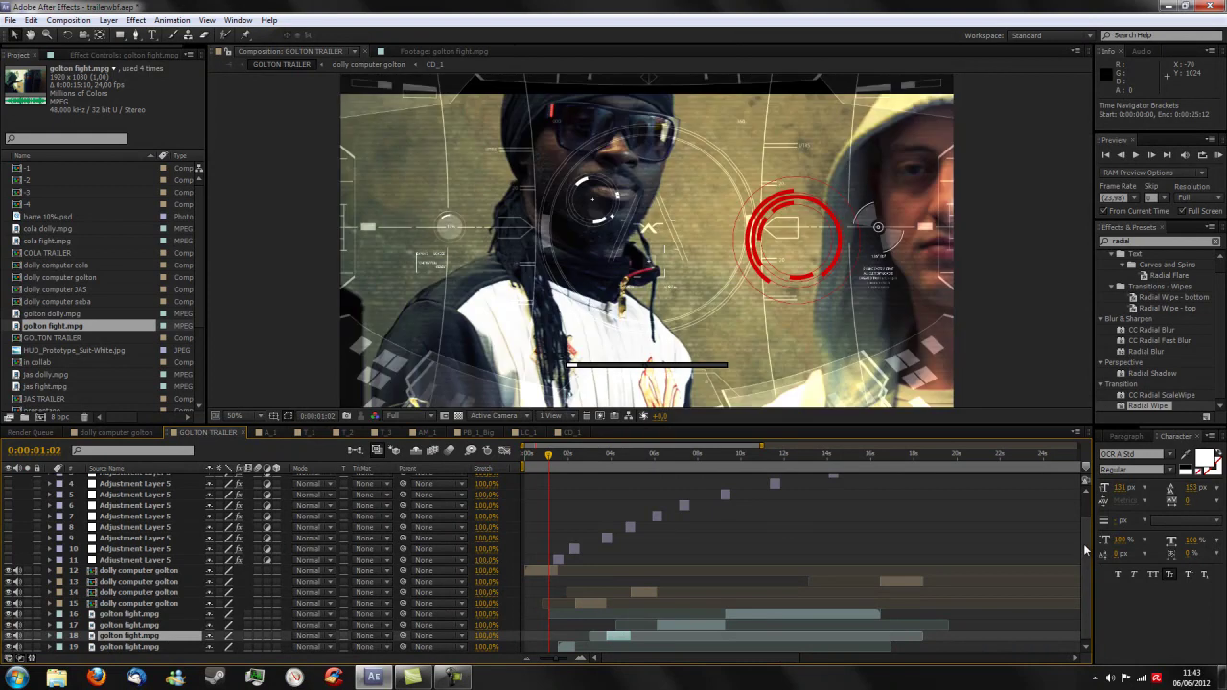
left_click_drag(549, 458, 518, 463)
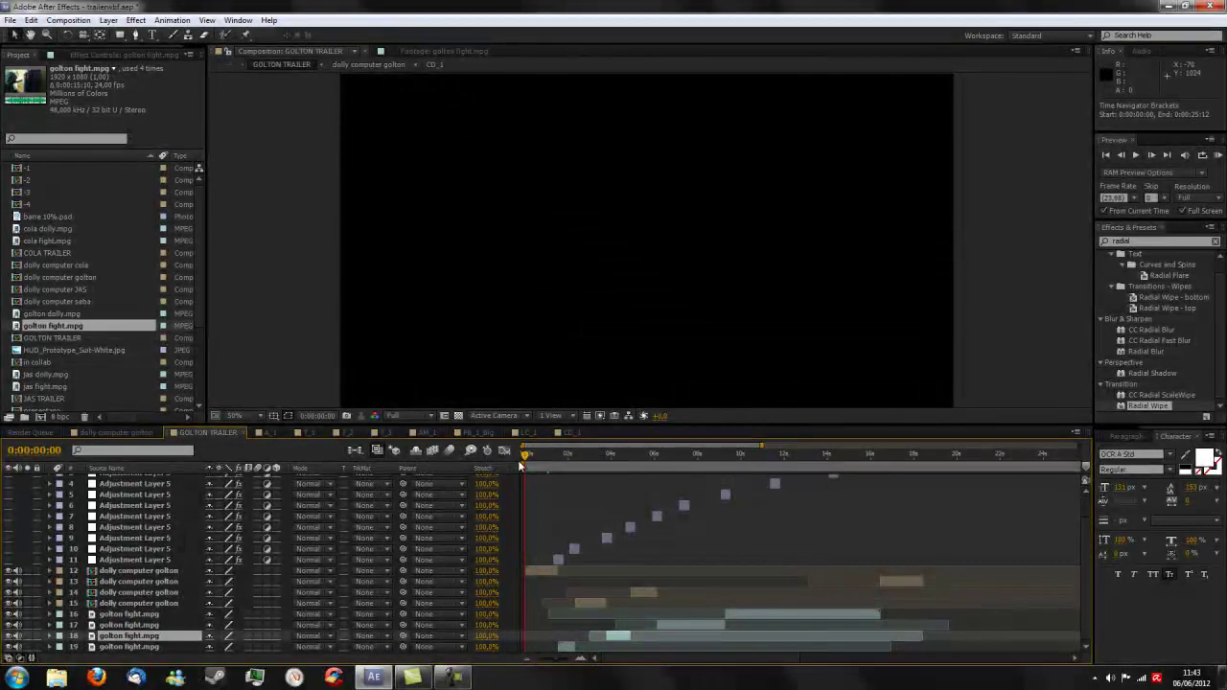
mouse_move(521, 460)
left_mouse_down()
mouse_move(604, 451)
mouse_move(671, 421)
mouse_move(751, 437)
left_mouse_up()
left_click_drag(774, 453, 917, 463)
left_click_drag(917, 464, 430, 489)
left_click_drag(1085, 540, 1089, 494)
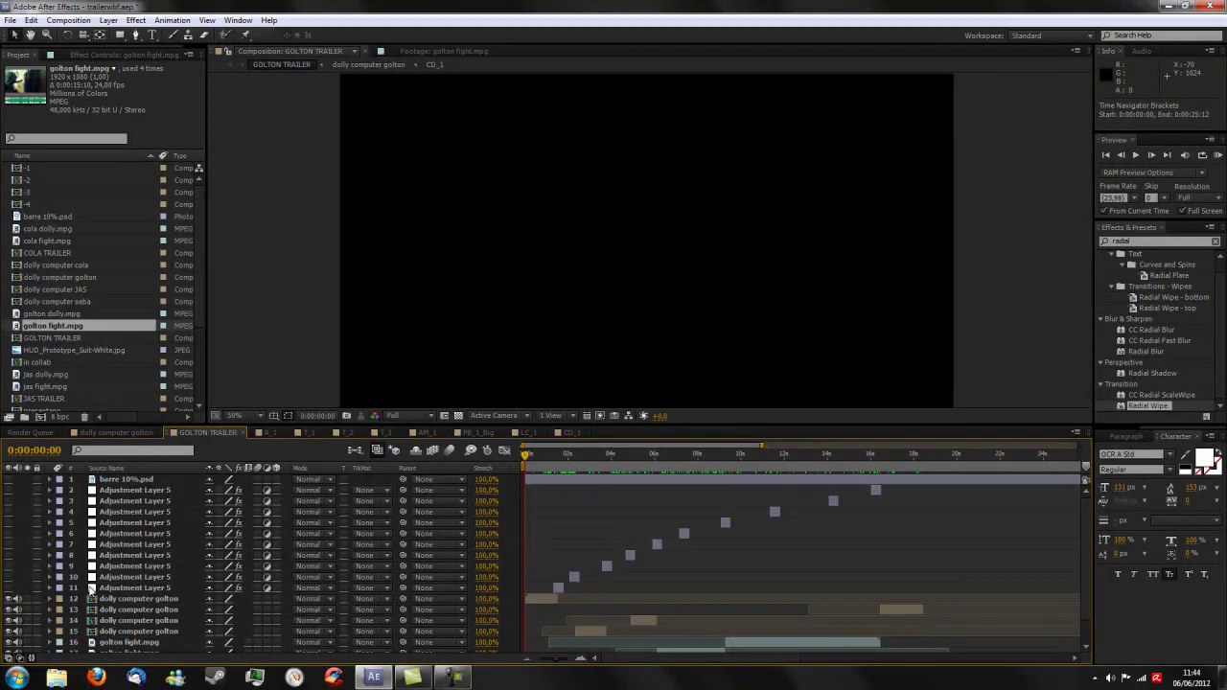
left_click_drag(531, 455, 555, 458)
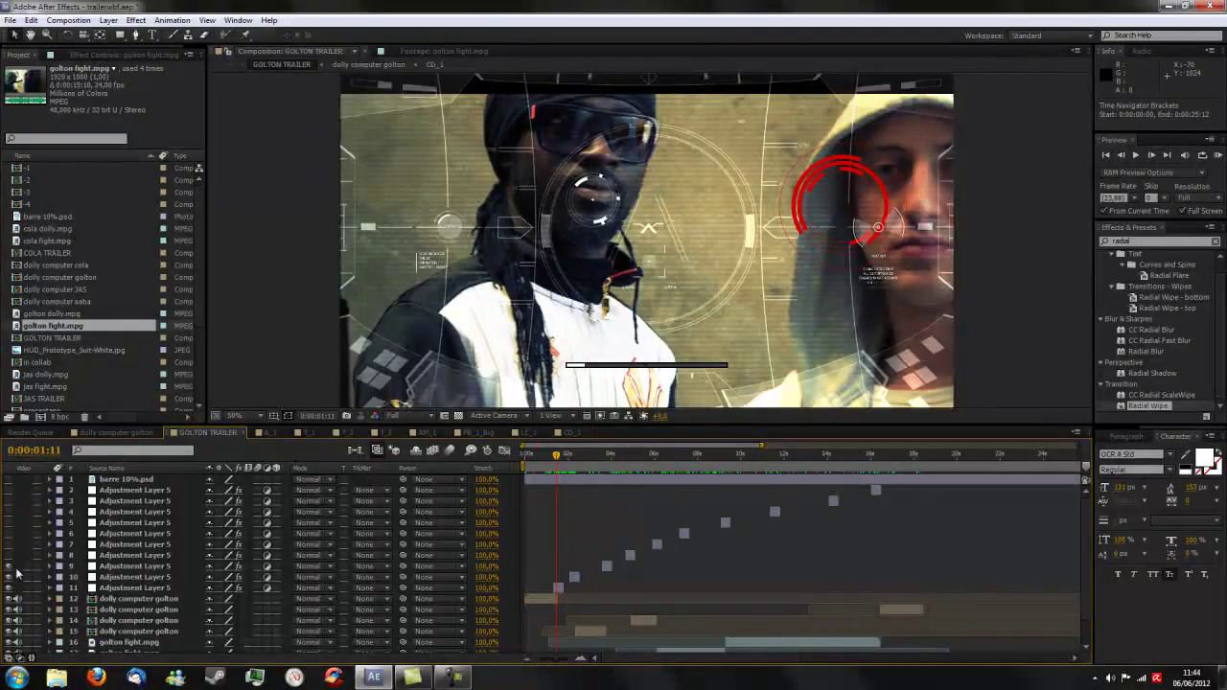
Step: Toggle a layer's visibility and scrub from about one second to the two-person HUD frame
left_click(10, 478)
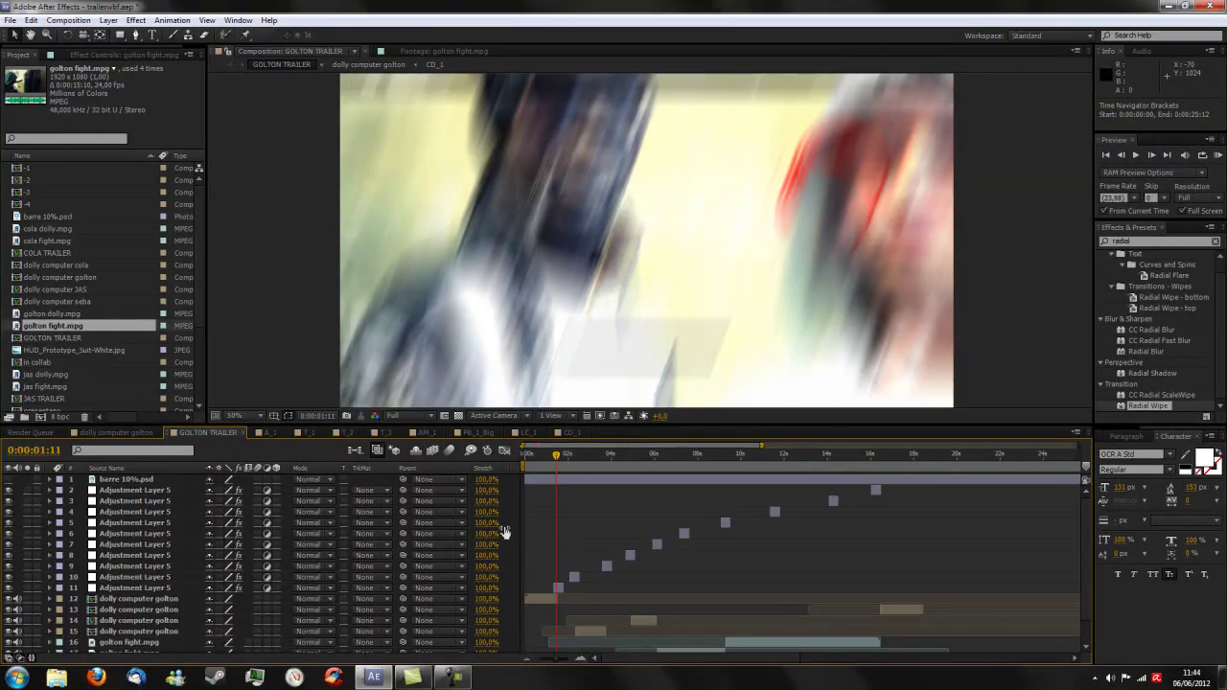
left_click(542, 458)
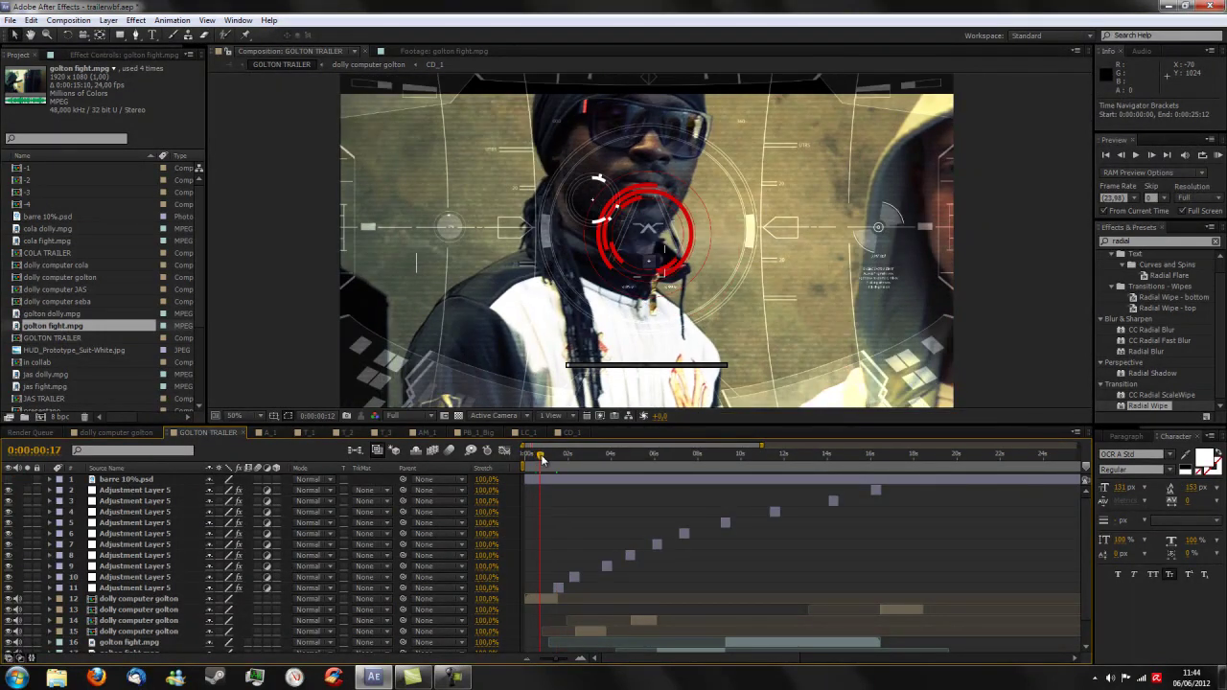
left_click_drag(542, 458, 552, 458)
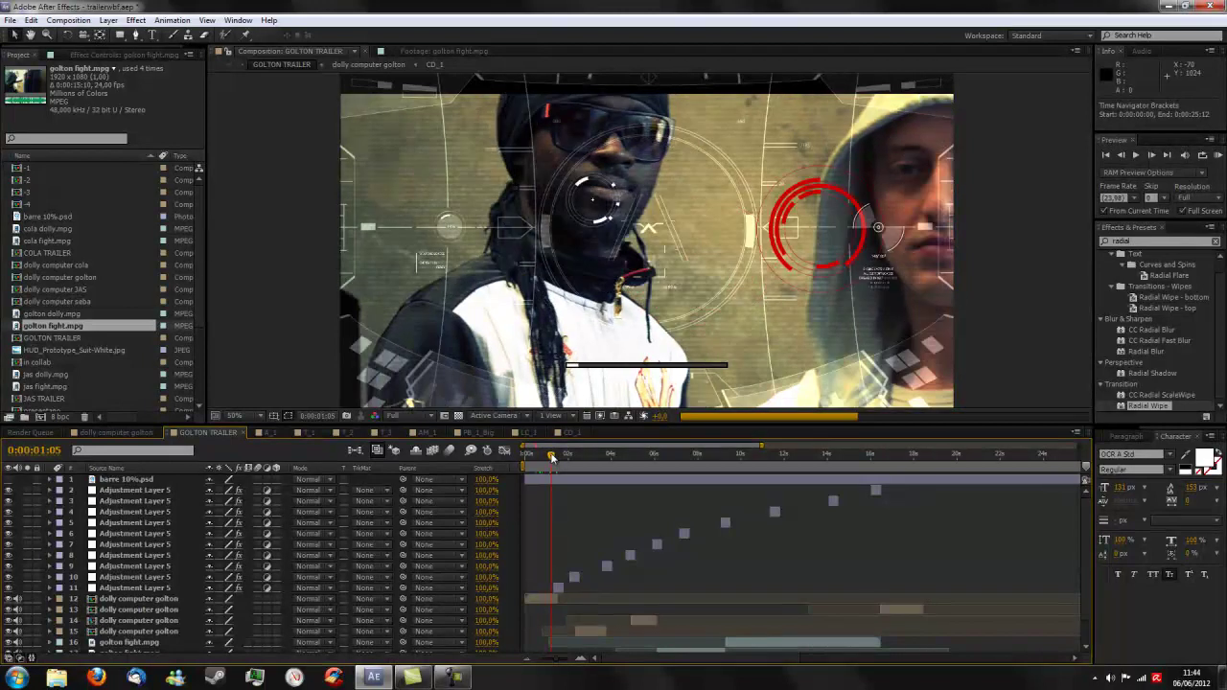
left_click_drag(552, 457, 555, 457)
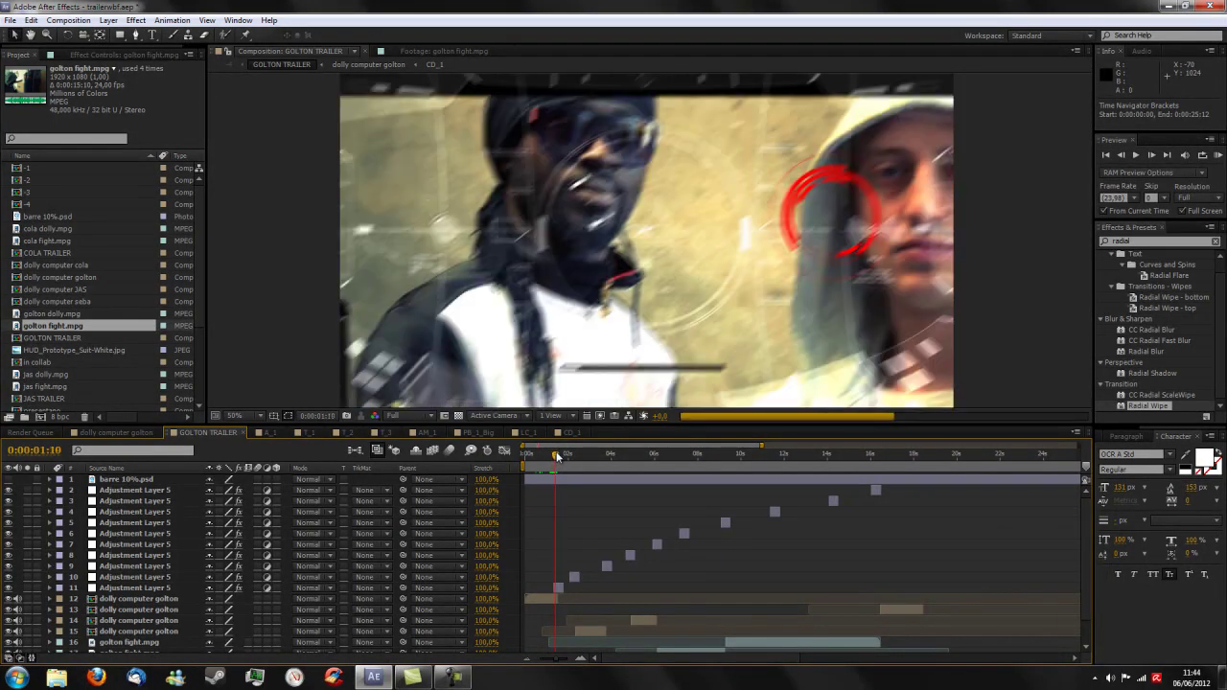
left_click_drag(557, 456, 577, 453)
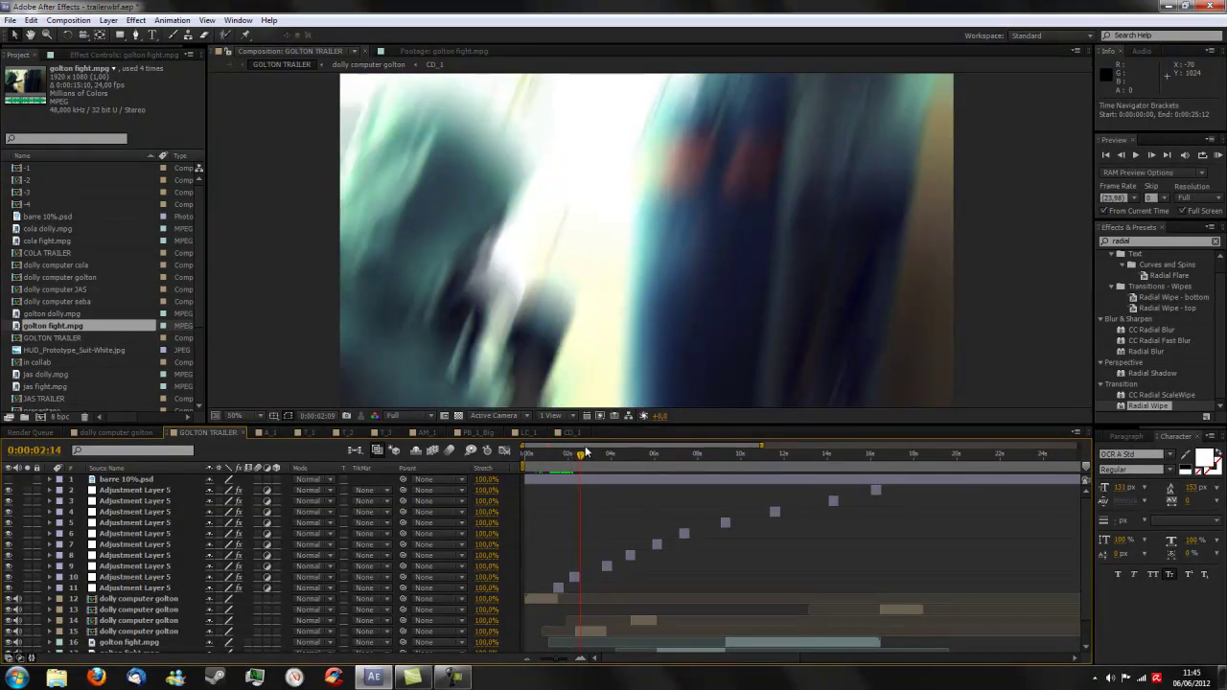
mouse_move(577, 454)
left_mouse_down()
mouse_move(618, 441)
mouse_move(888, 456)
left_mouse_up()
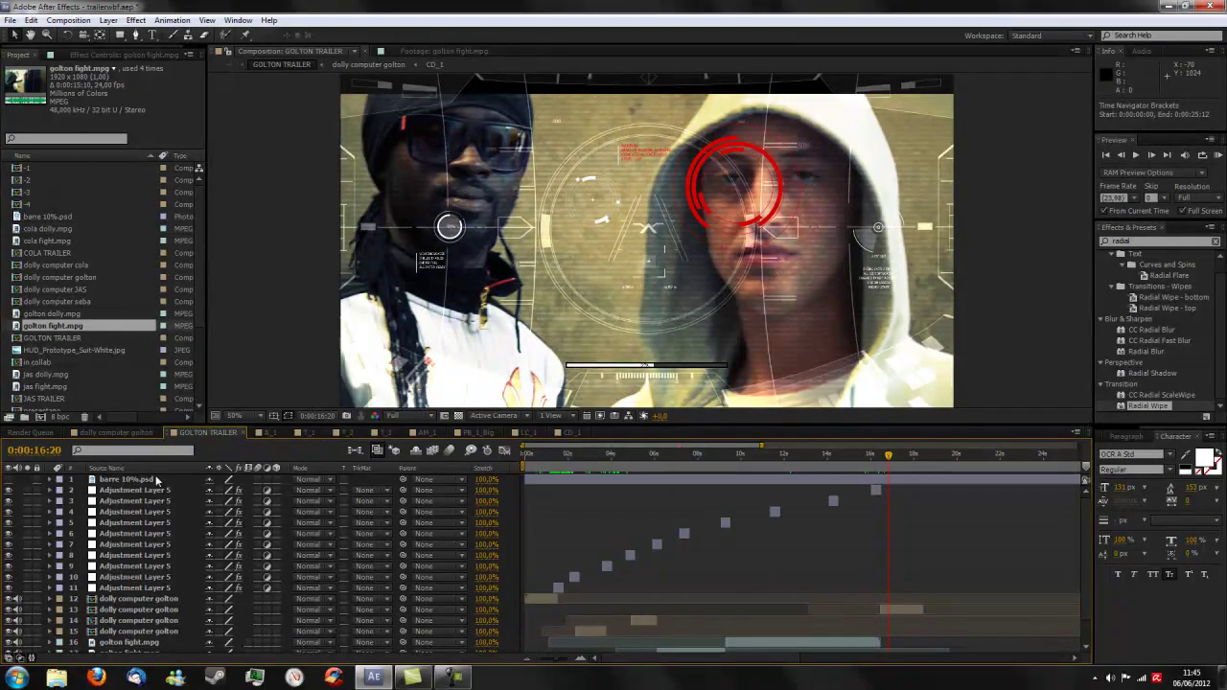
Step: Show the barre 10%.psd letterbox bars and scrub from the start into the fight footage
left_click(8, 479)
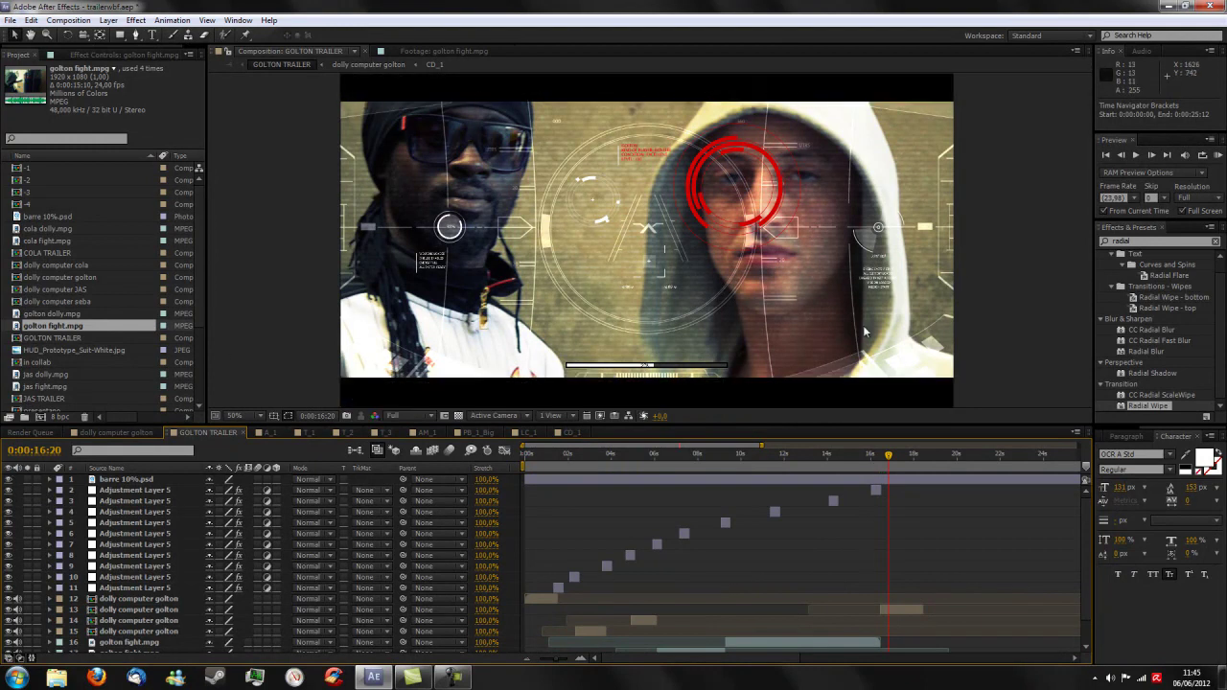
left_click(525, 457)
left_click_drag(527, 460, 553, 458)
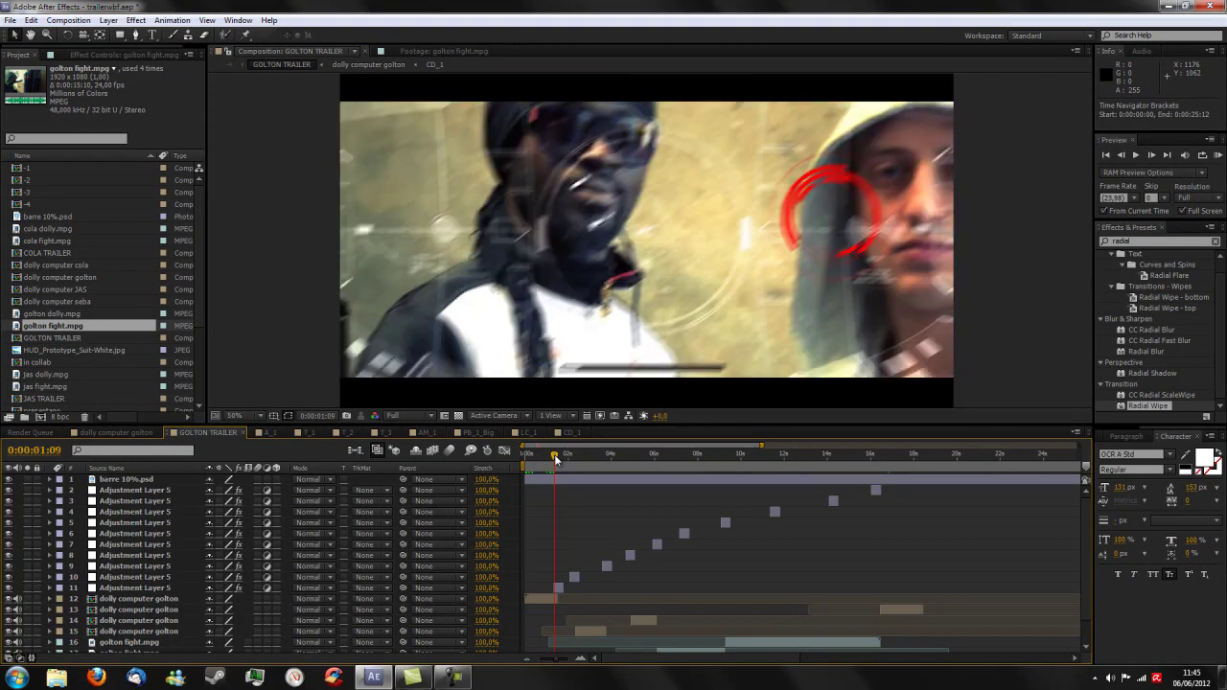
left_click_drag(554, 457, 657, 453)
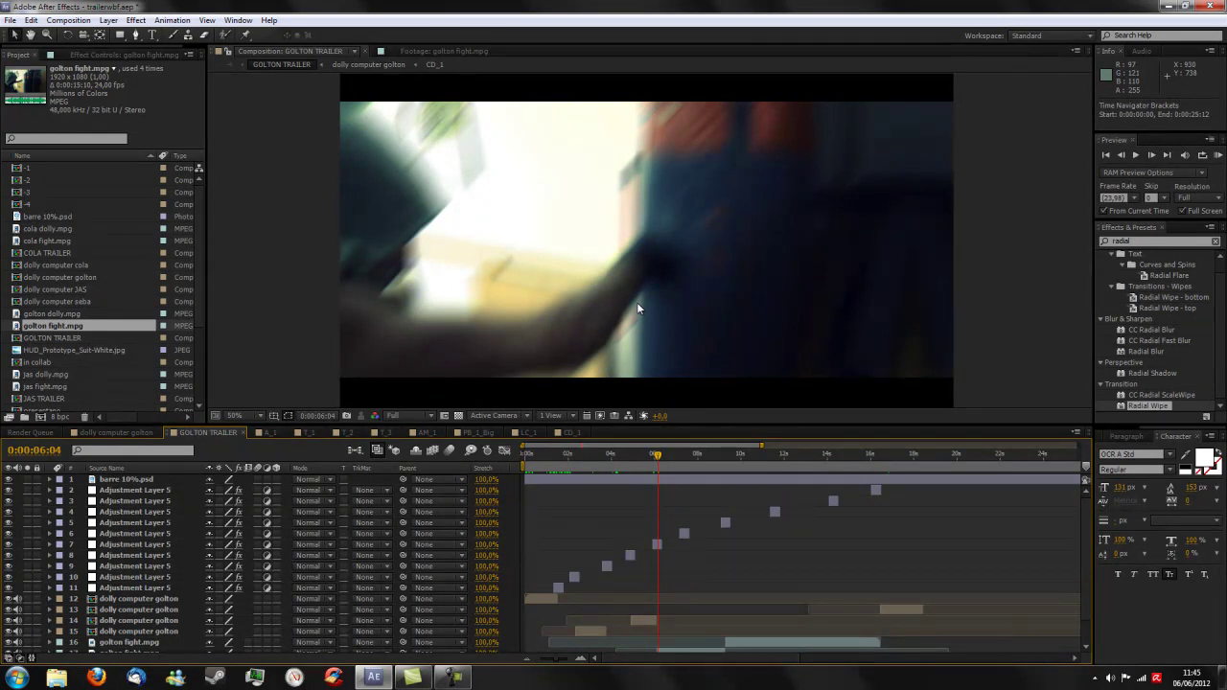
Step: Scrub the trailer's fight footage from about one second up to 0:00:08:09
left_click(567, 455)
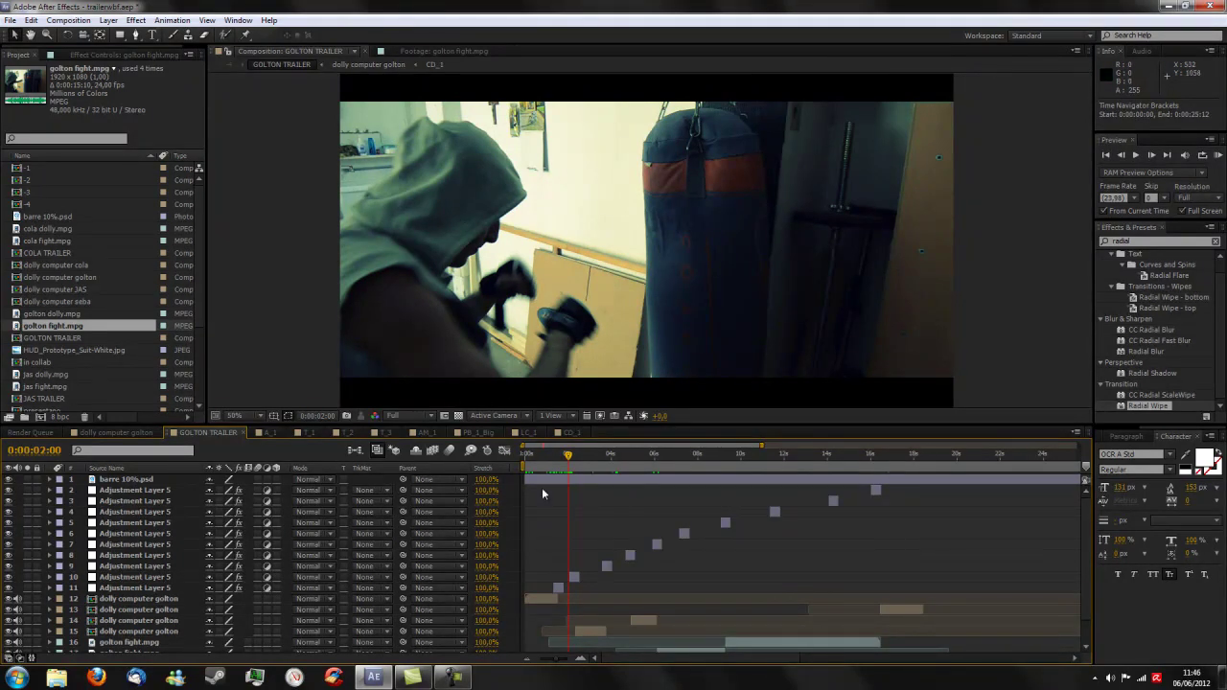
left_click(551, 462)
left_click_drag(551, 463, 680, 455)
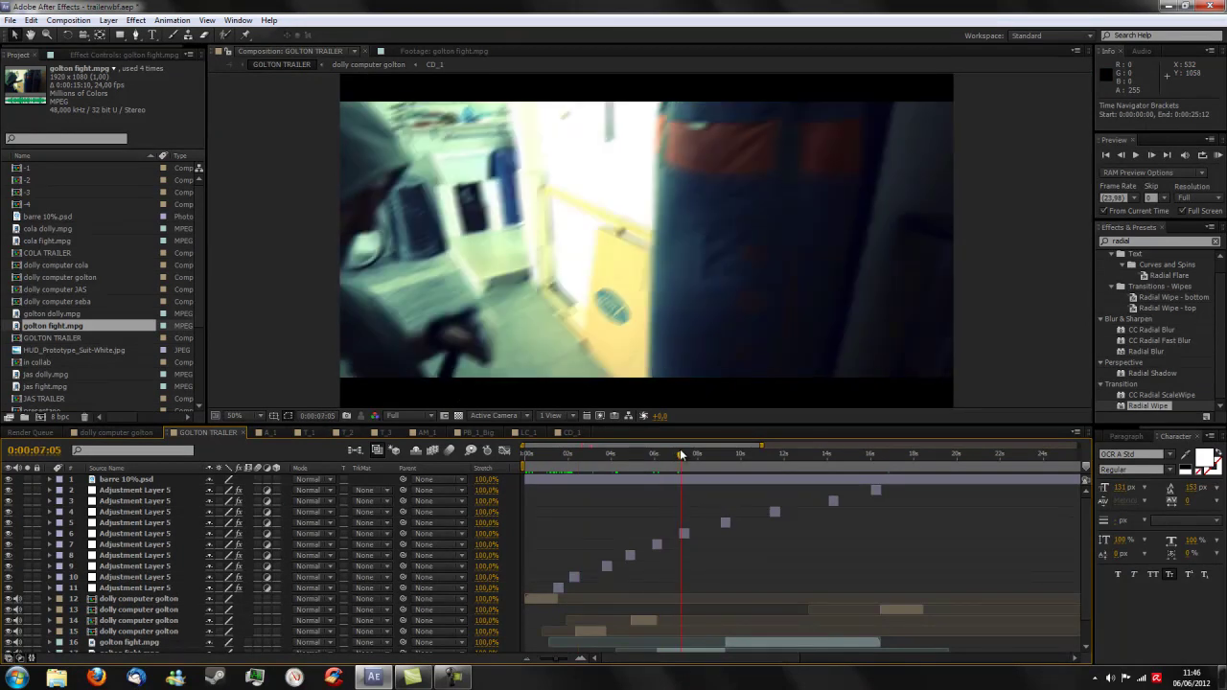
left_click_drag(680, 456, 706, 452)
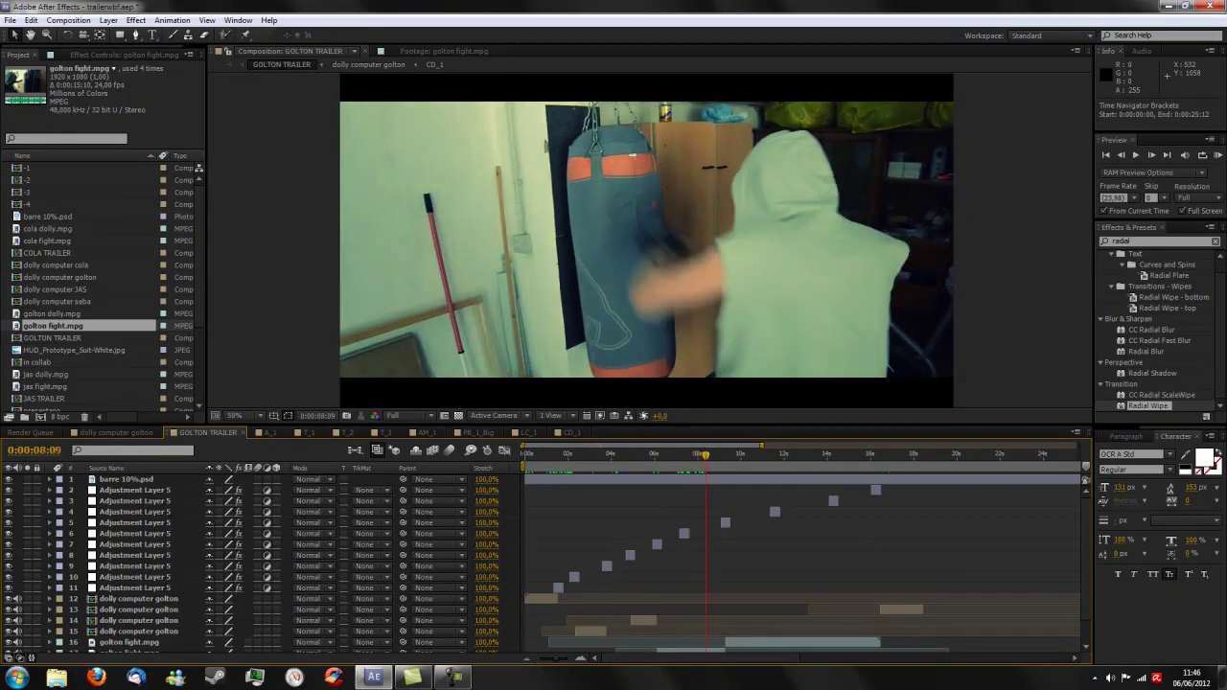
Step: Open Explorer and browse to D:\Video\Project\TRIOLOGIA NEW\MASTER\trailers
left_click(52, 679)
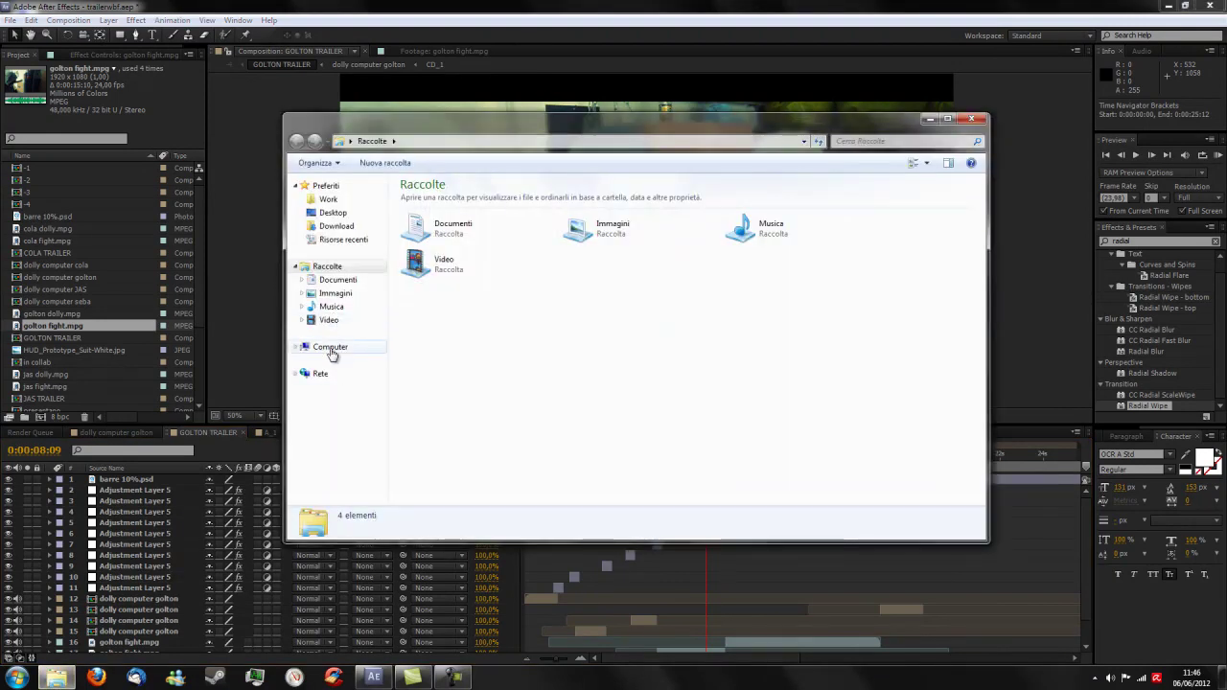
left_click(330, 349)
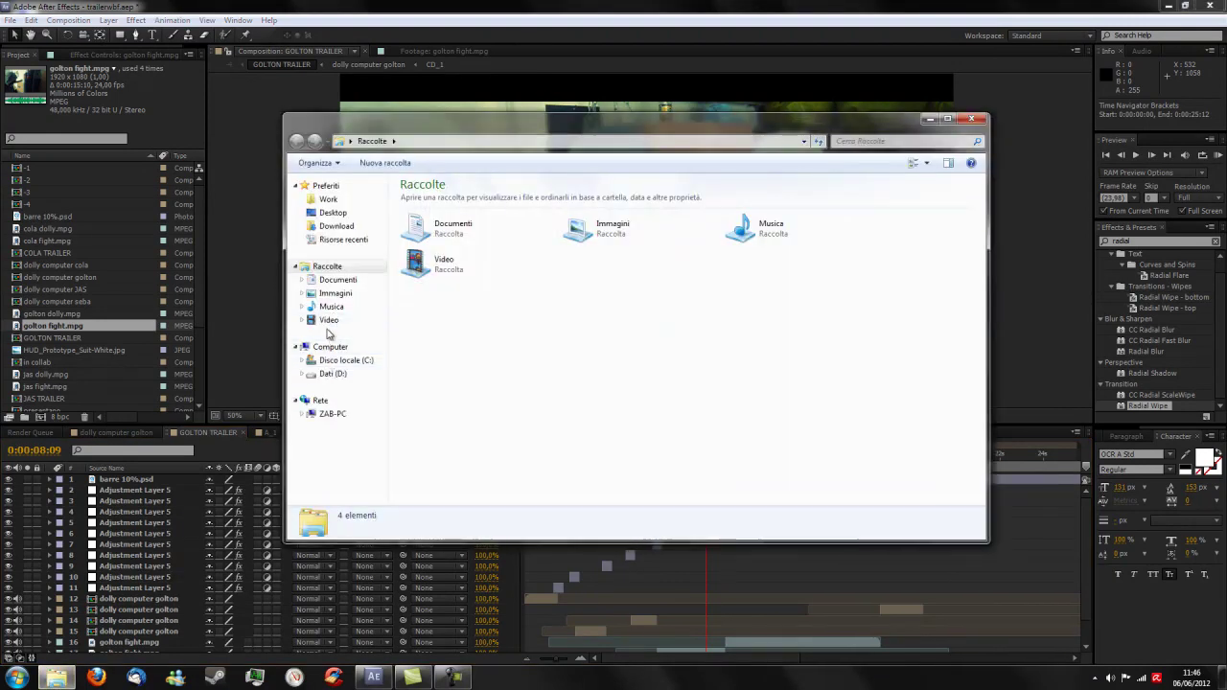
left_click(332, 372)
double_click(423, 267)
left_click(429, 241)
double_click(428, 240)
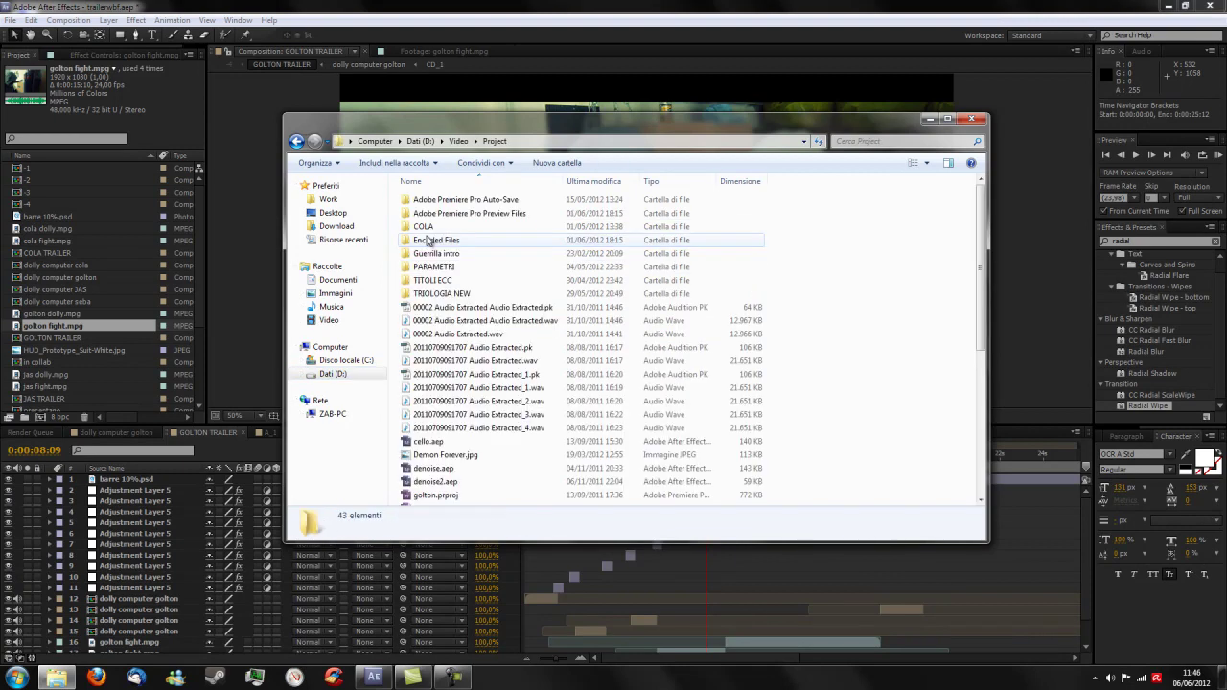
double_click(432, 293)
double_click(578, 213)
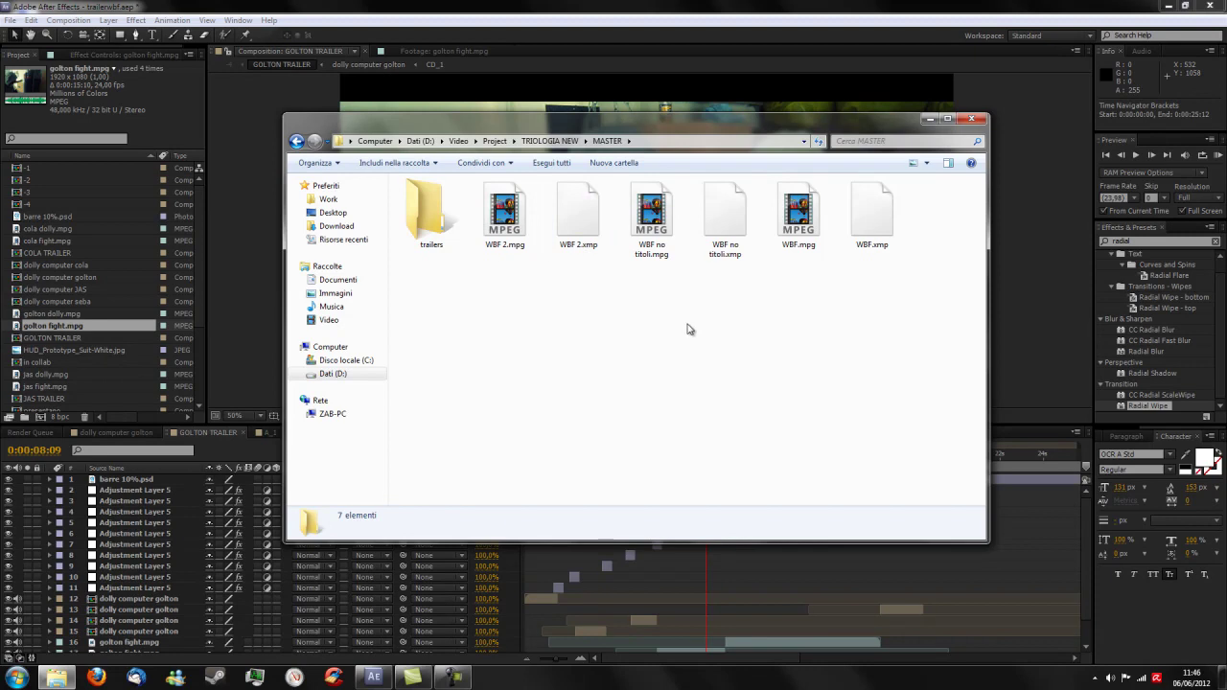
double_click(427, 219)
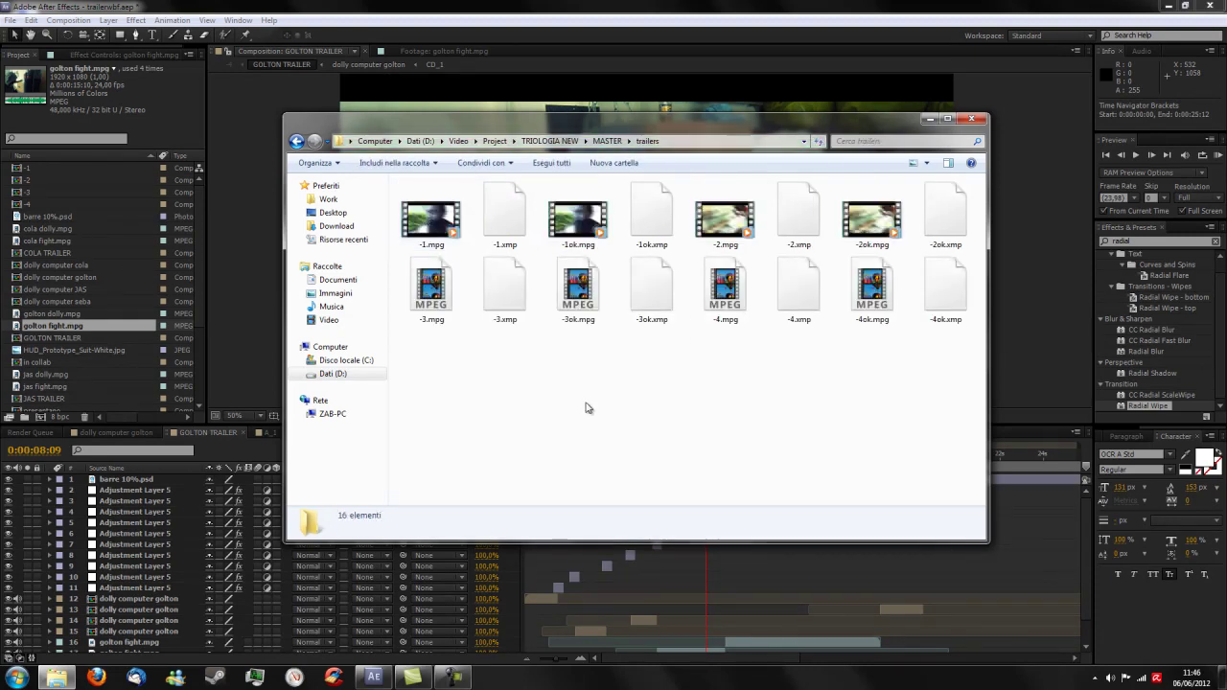
Step: Play -4ok.mpg in VLC with the right-click Riproduci con VLC option
left_click(862, 288)
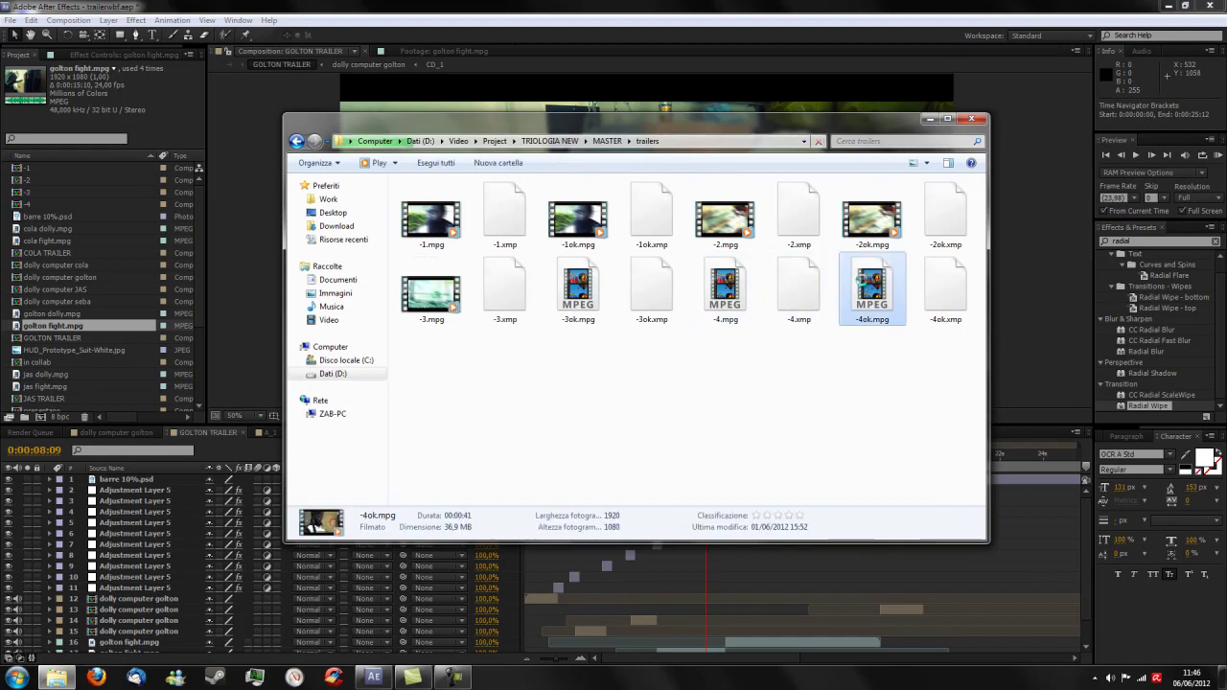
right_click(856, 275)
left_click(766, 405)
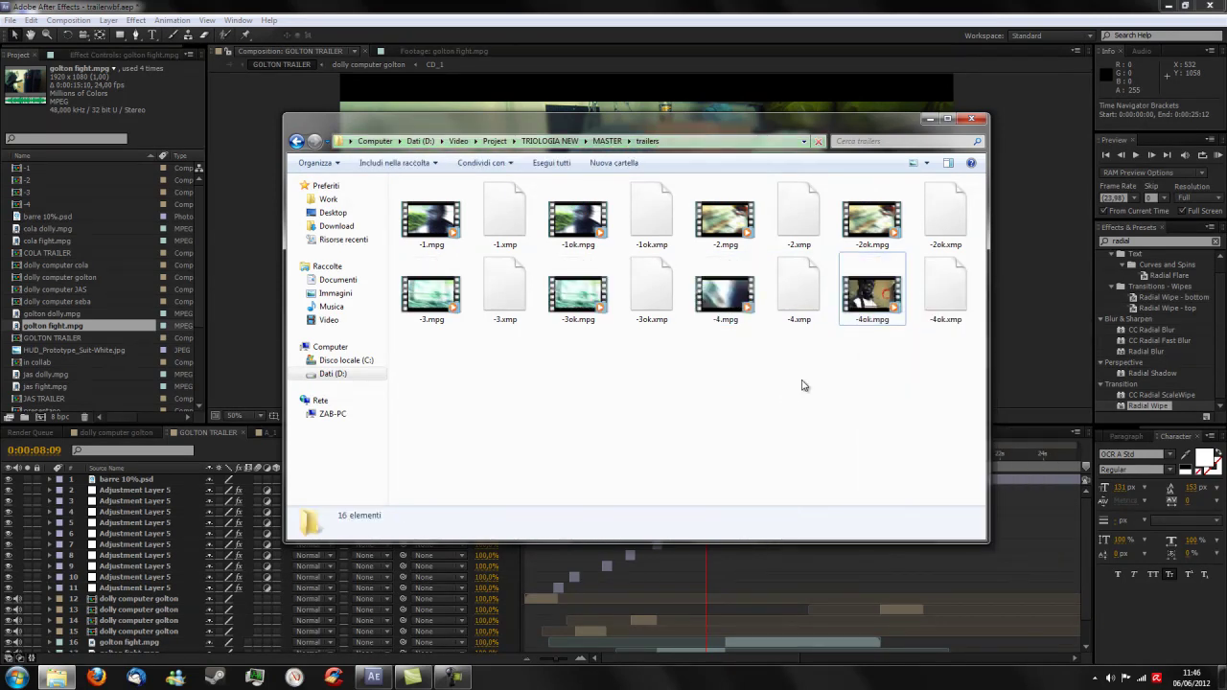
left_click(878, 303)
right_click(863, 291)
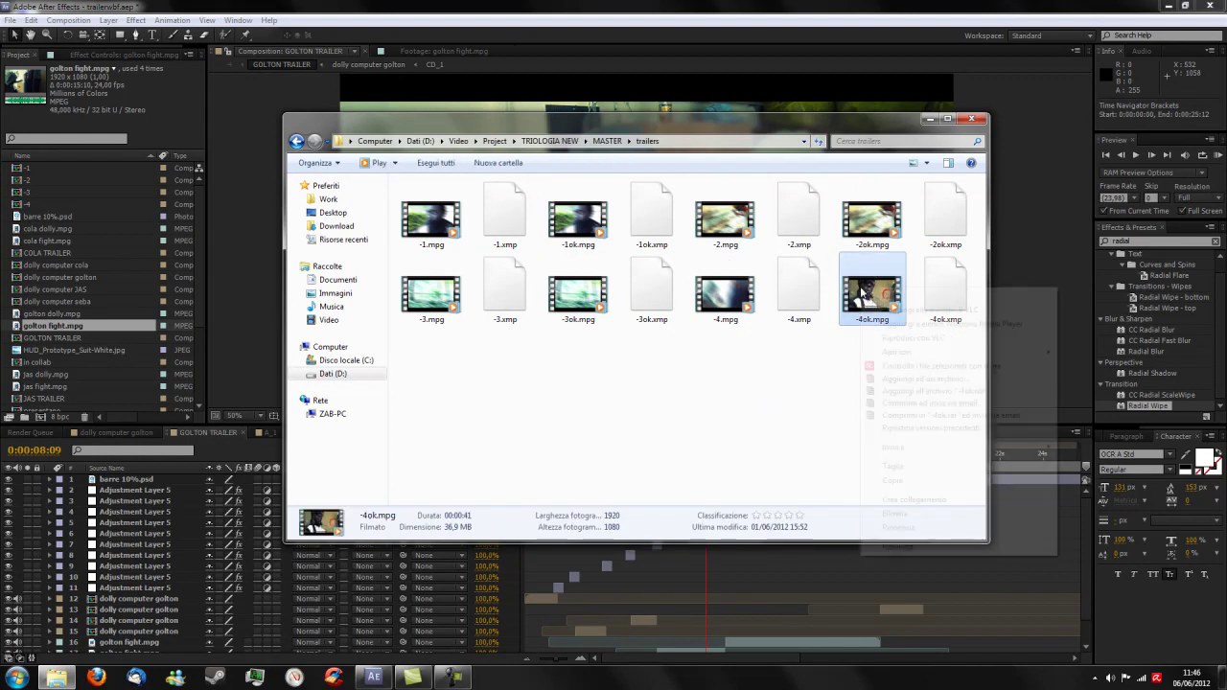
left_click(910, 342)
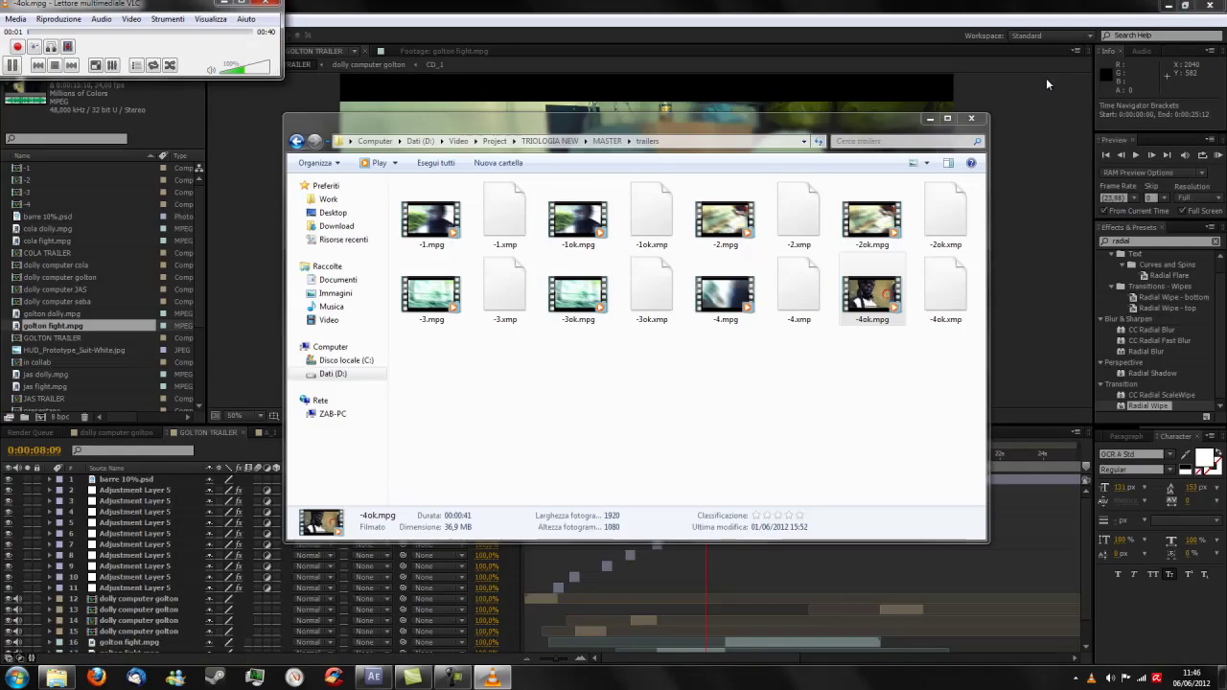
Step: Watch -4ok.mpg to its 00:40 end in a resized VLC window, then maximize it
double_click(345, 6)
left_click_drag(271, 74, 818, 496)
mouse_move(593, 21)
left_mouse_down()
mouse_move(691, 71)
mouse_move(794, 98)
left_mouse_up()
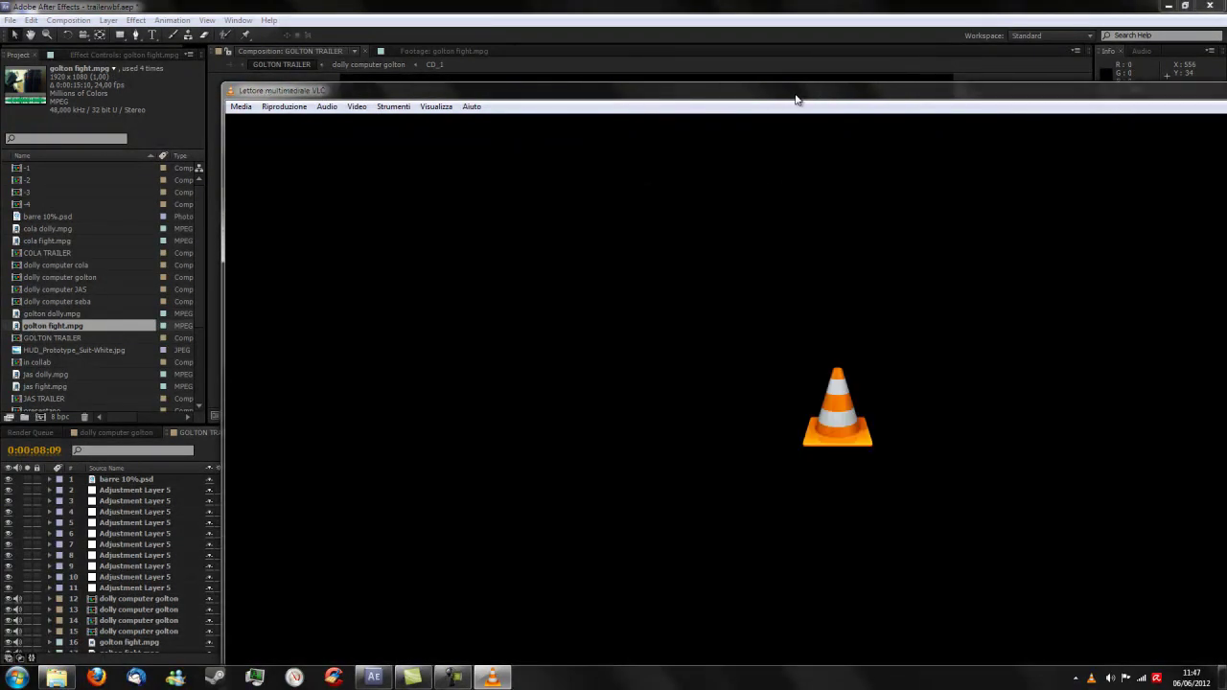
mouse_move(1117, 100)
left_mouse_down()
mouse_move(776, 17)
mouse_move(1045, 96)
left_mouse_up()
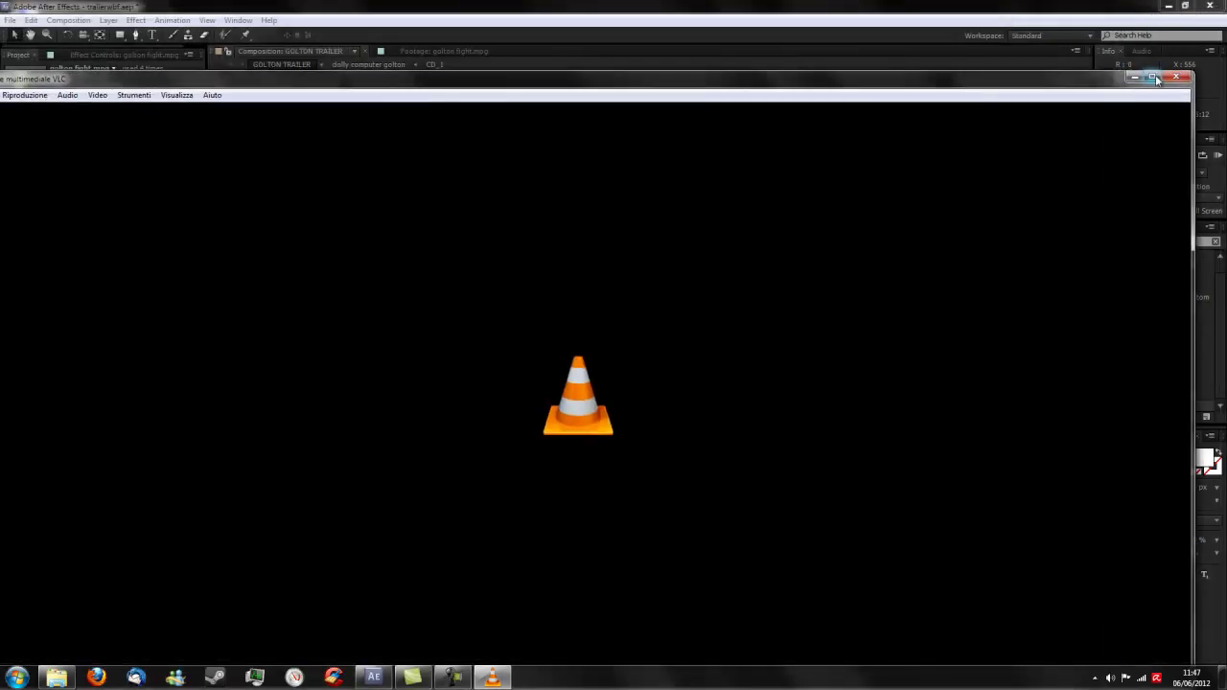
left_click(1153, 77)
Step: Close VLC and Explorer, undo the accidental golton fight.mpg timing shift, and select the -4 comp
left_click(1223, 6)
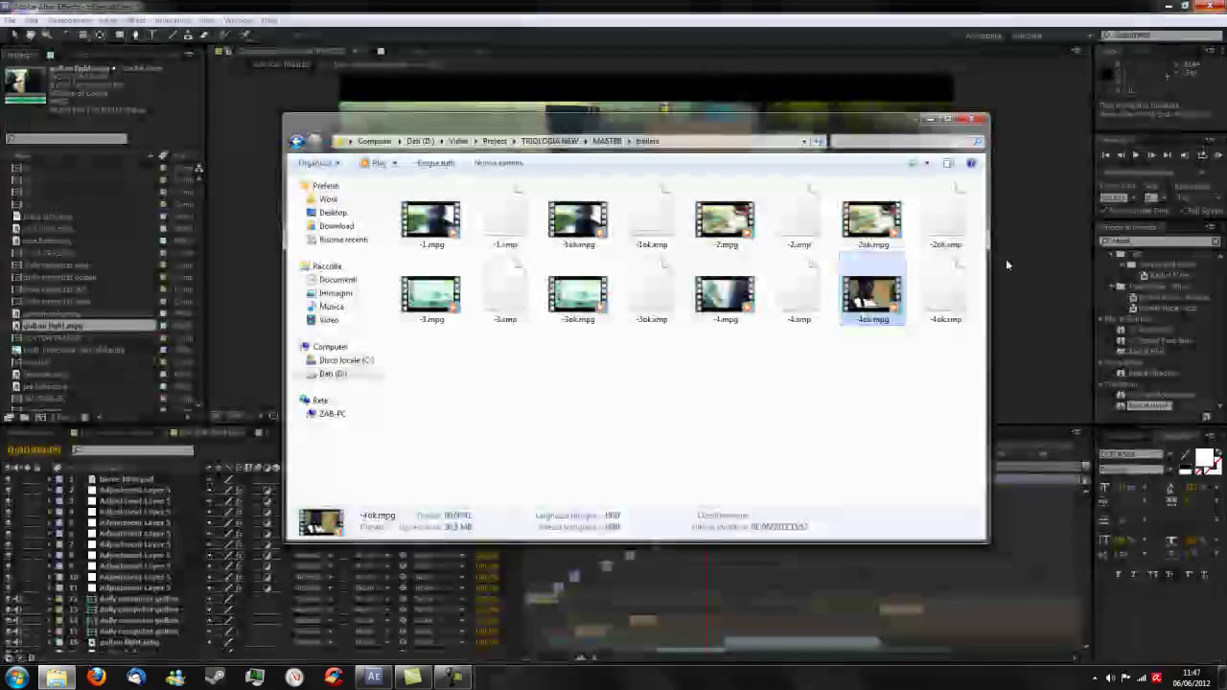
left_click(987, 113)
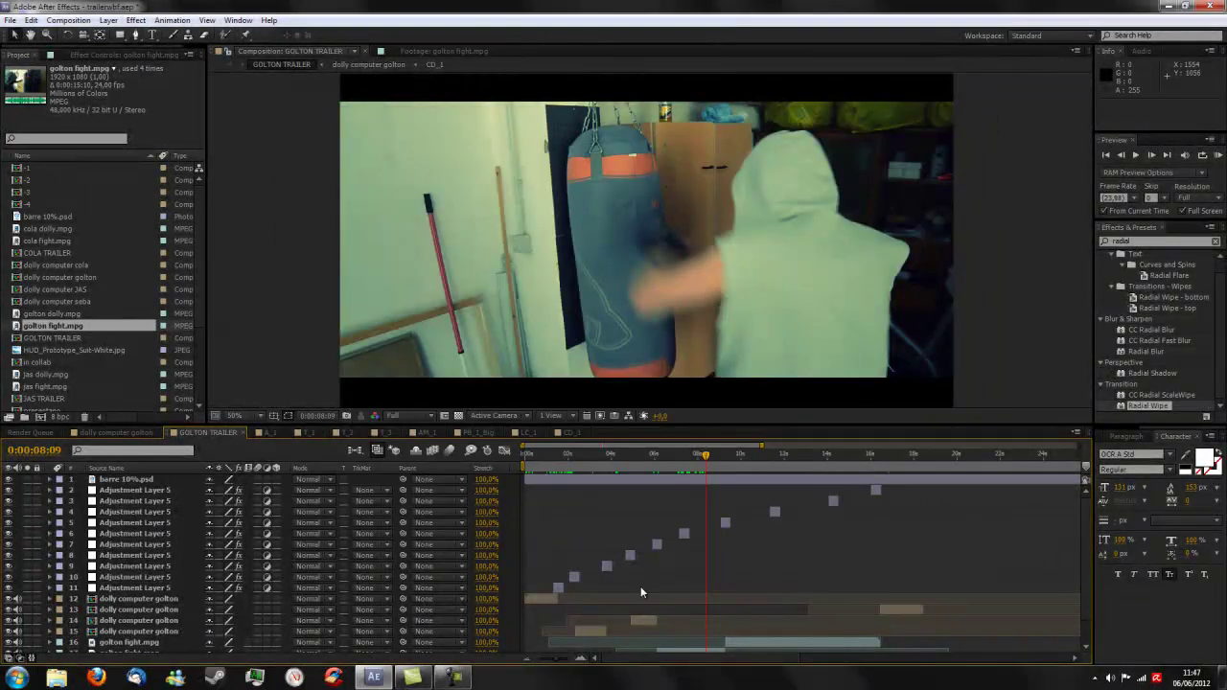
mouse_move(758, 655)
left_mouse_down()
mouse_move(776, 653)
mouse_move(690, 657)
left_mouse_up()
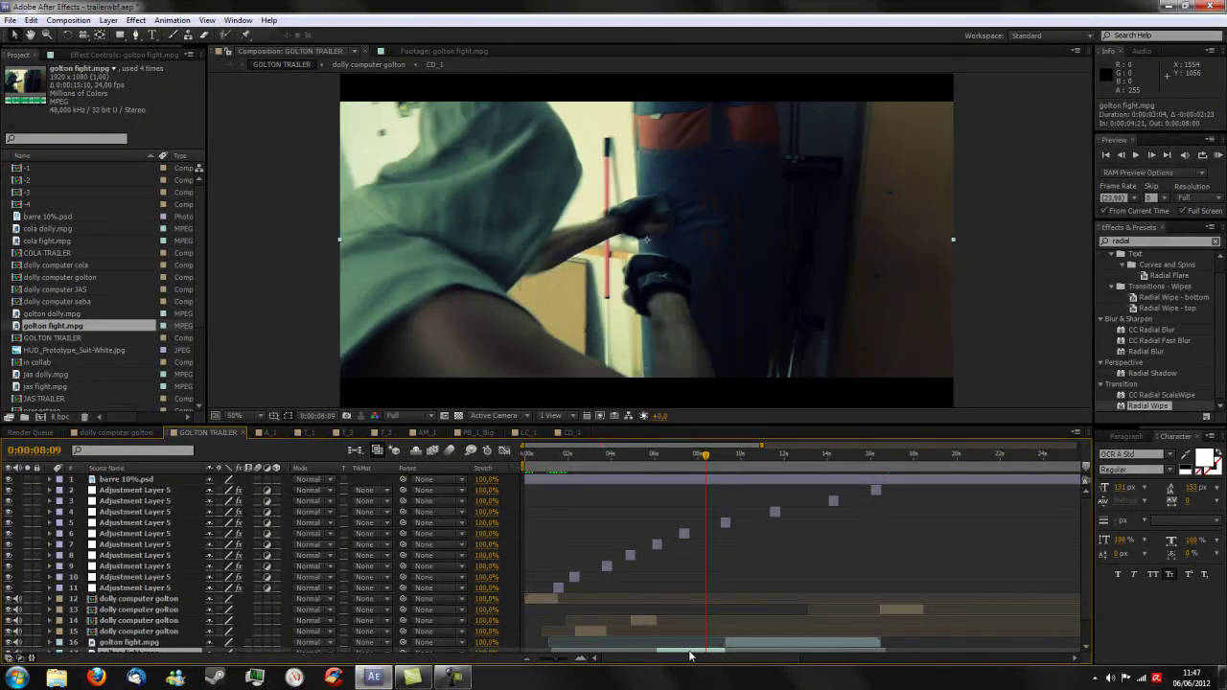
key("ctrl+z")
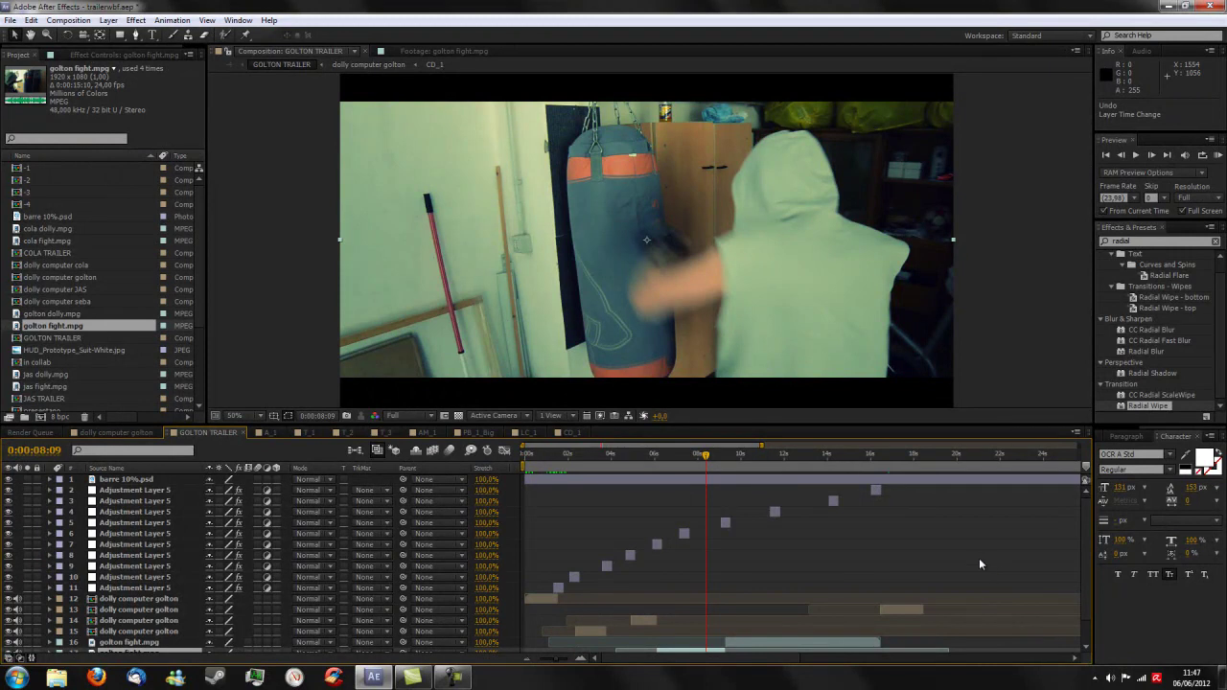
left_click(16, 206)
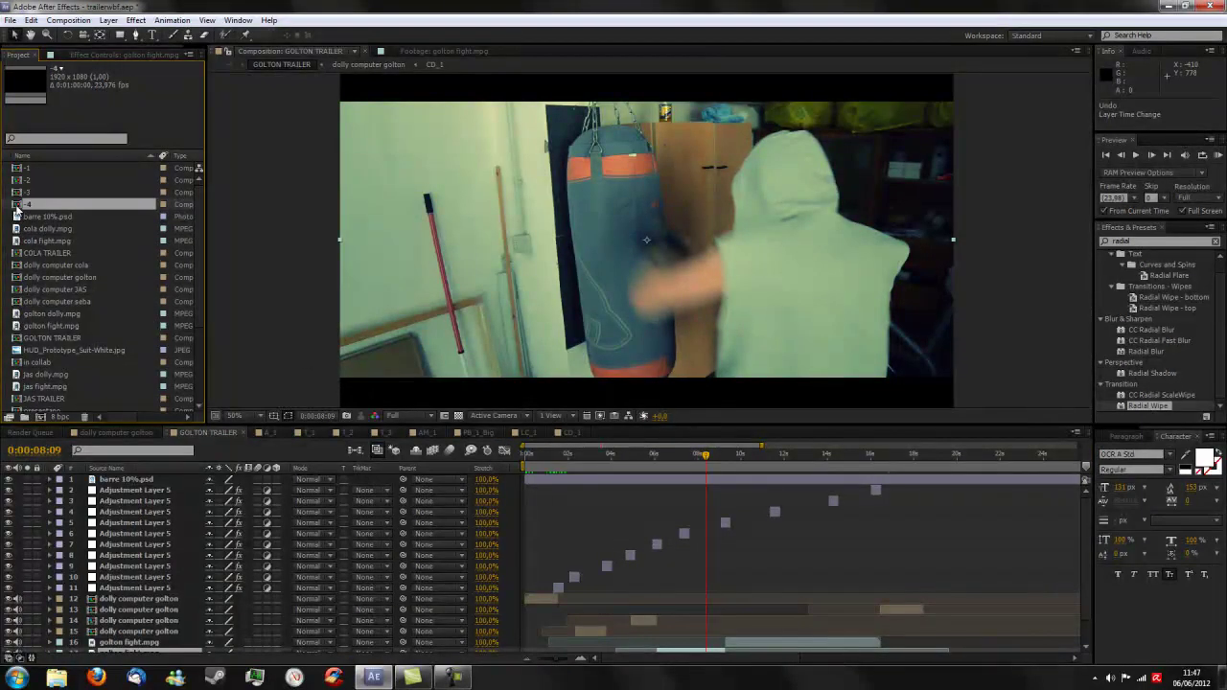
Step: Open the -4 comp and scrub from the opening title text past the PRESENTANO title
double_click(15, 211)
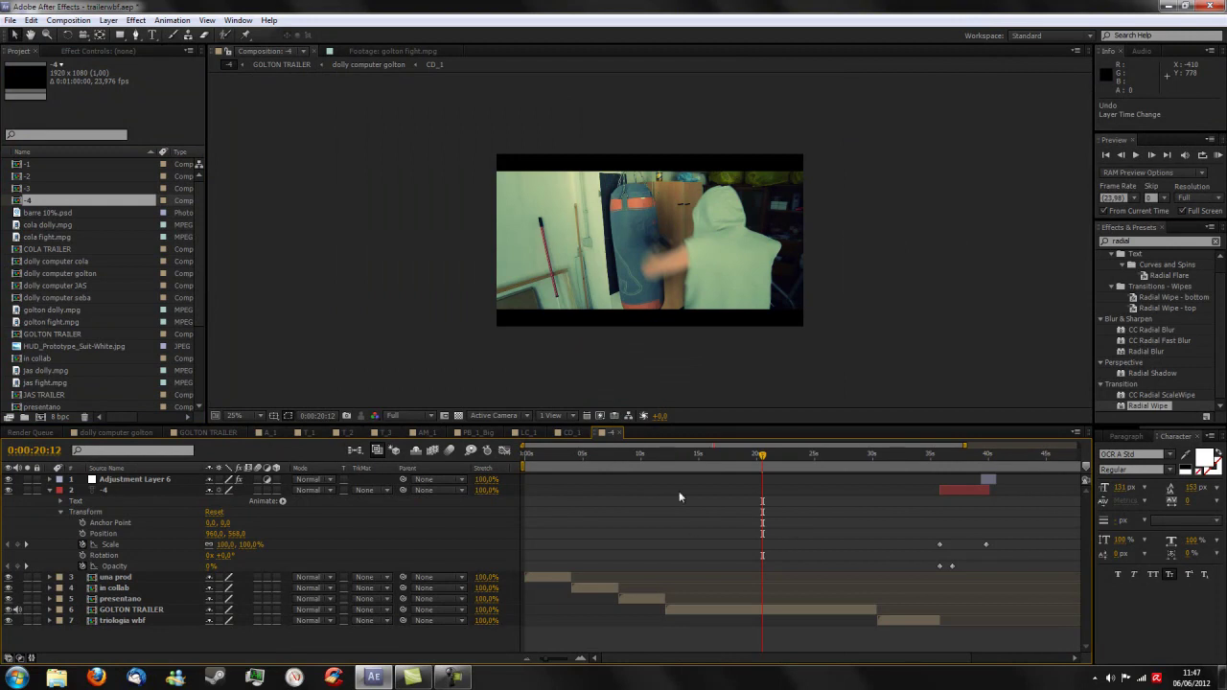
left_click_drag(660, 453, 674, 453)
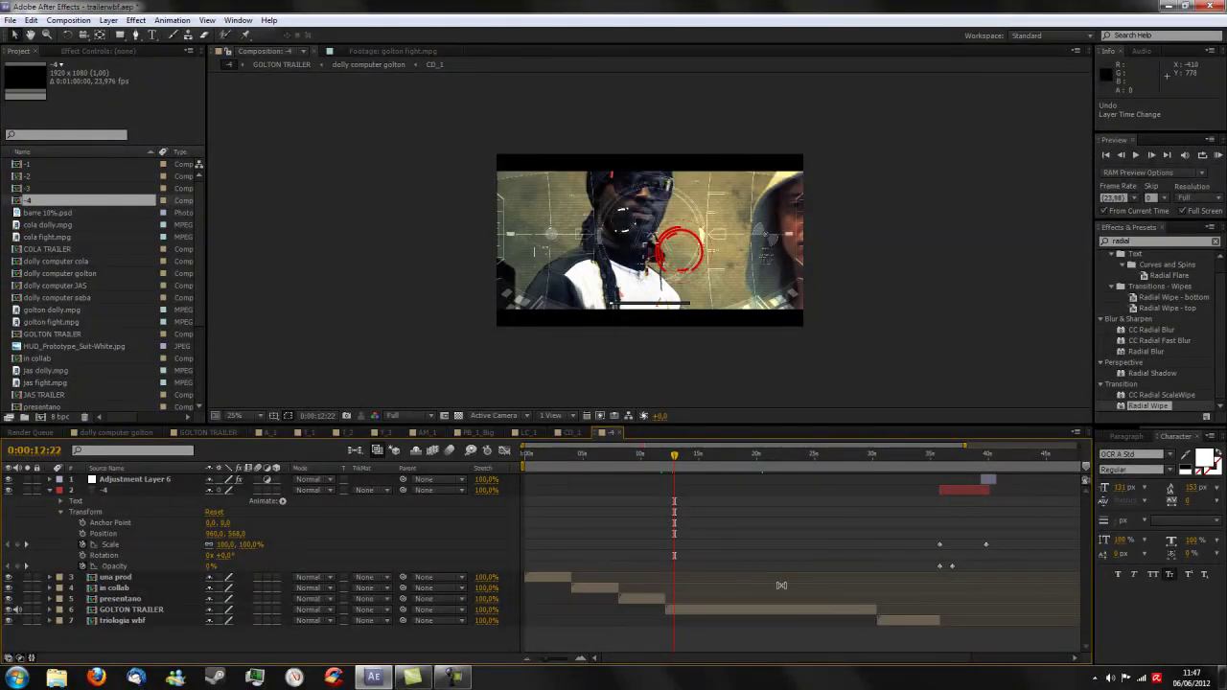
left_click_drag(526, 454, 655, 461)
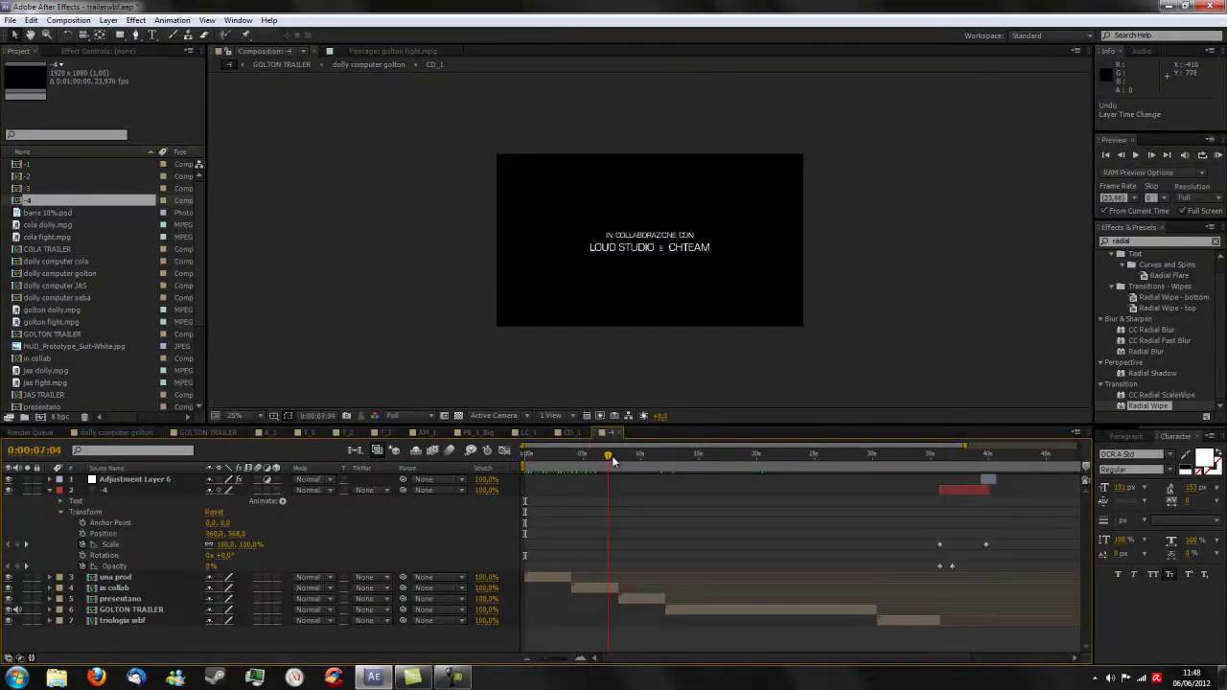
left_click_drag(655, 461, 1002, 454)
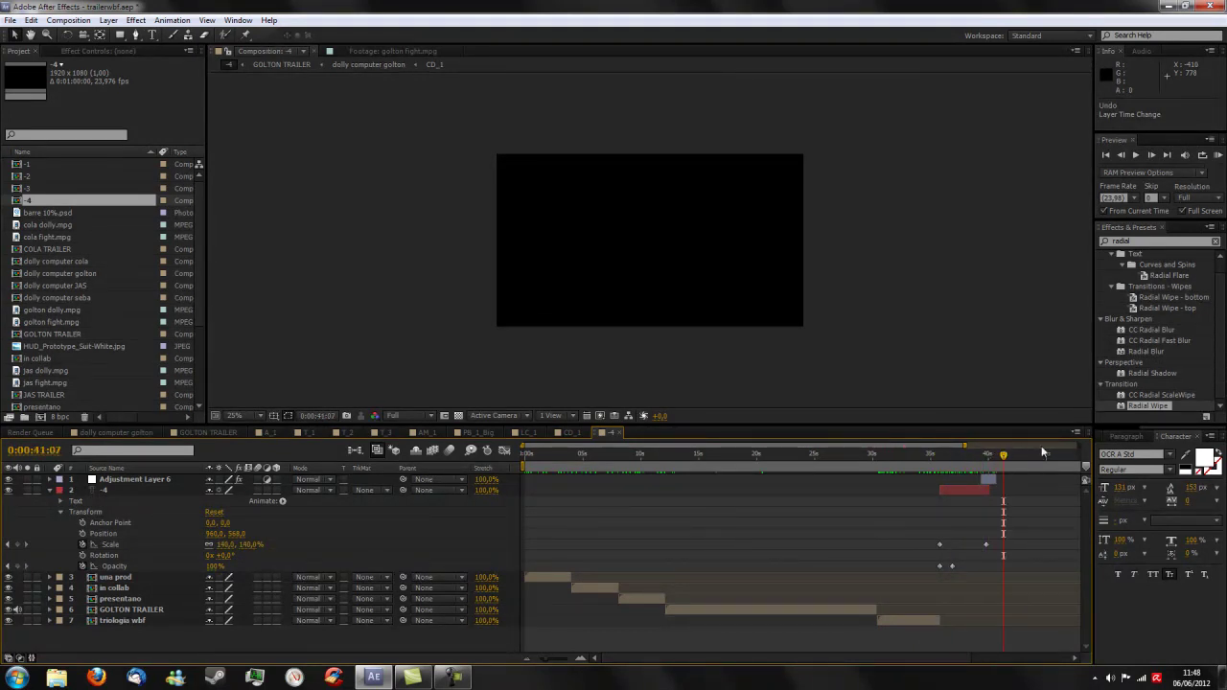